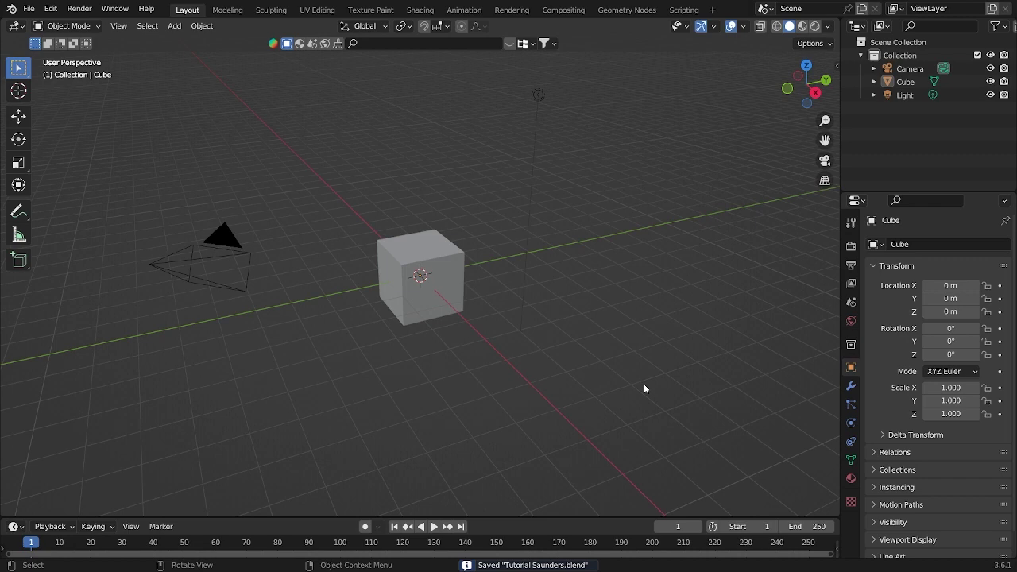
# Delete all the default scene objects and add a mesh plane at the origin.
pyautogui.moveTo(673, 414); pyautogui.dragTo(270, 250)
pyautogui.press('Delete')
pyautogui.hotkey('shift', 'a')
pyautogui.moveTo(436, 292)
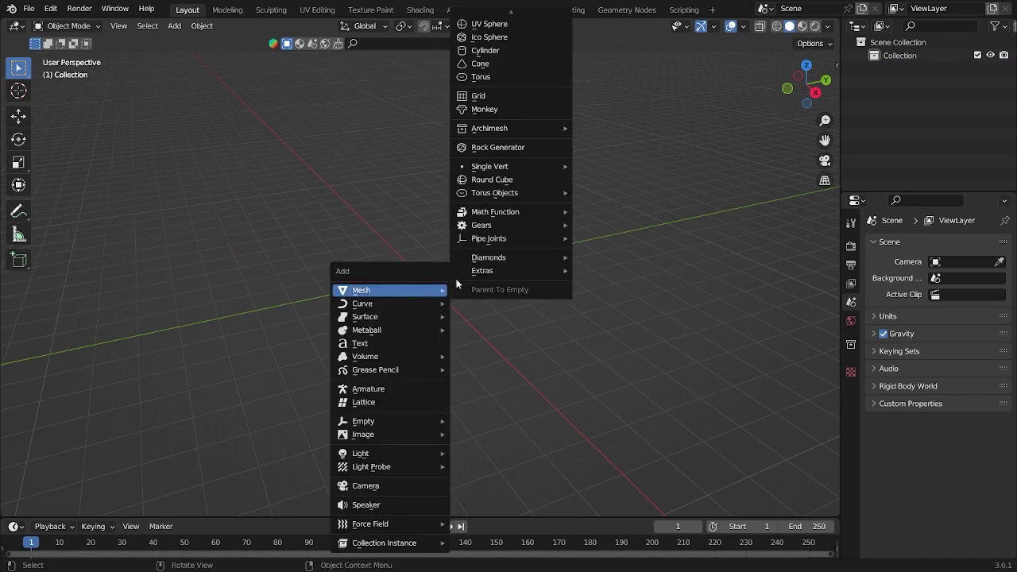
pyautogui.scroll(3, 503, 36)
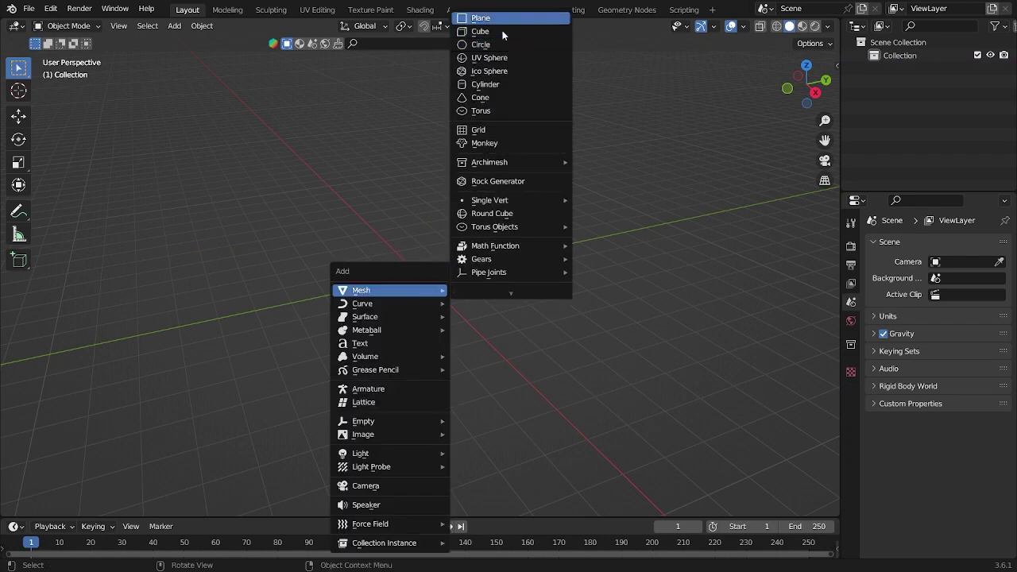
pyautogui.click(501, 20)
# Scale the plane uniformly by a factor of 9.
pyautogui.press('s')
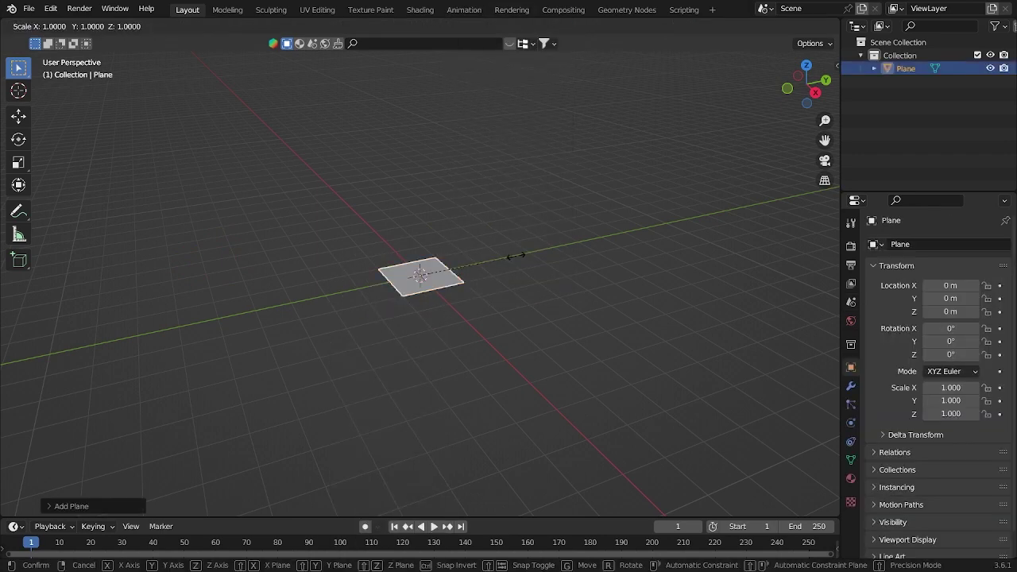
pyautogui.press('9')
pyautogui.press('Return')
# Subdivide the plane's mesh with 100 cuts in Edit Mode, and return to Object Mode.
pyautogui.press('Tab')
pyautogui.rightClick(517, 260)
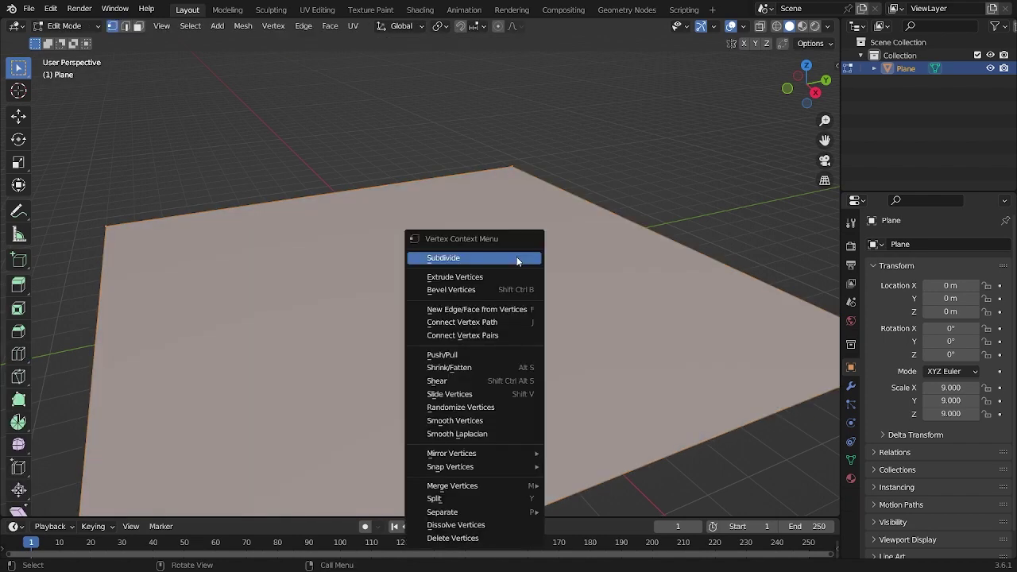
pyautogui.click(516, 258)
pyautogui.click(118, 506)
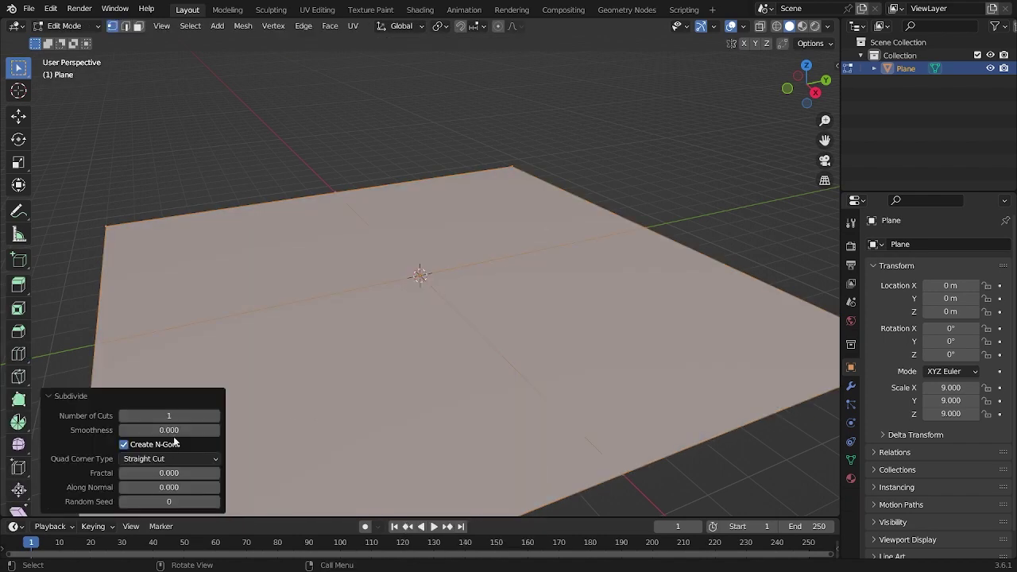
pyautogui.click(184, 420)
pyautogui.write('10')
pyautogui.press('Return')
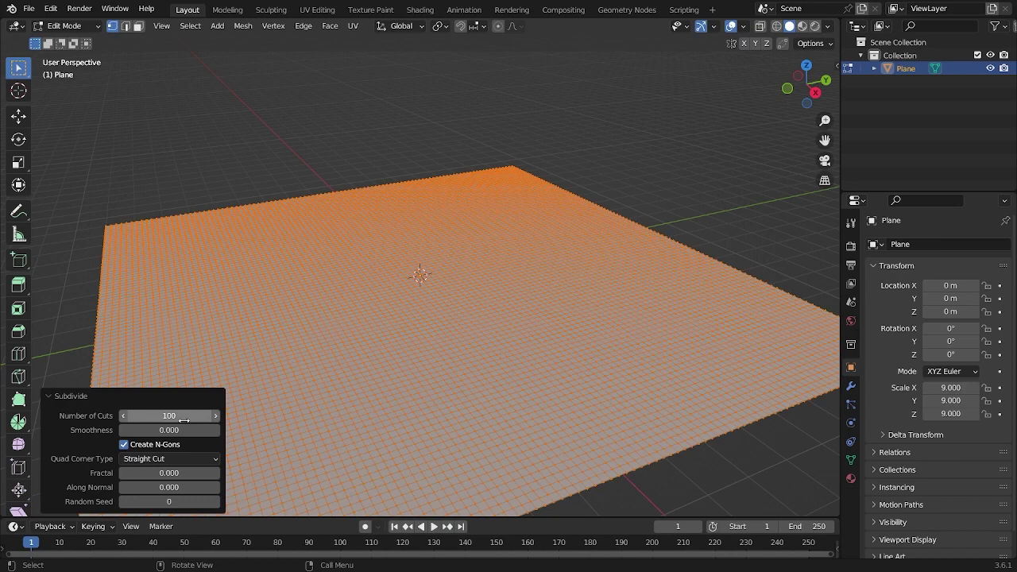
pyautogui.press('Tab')
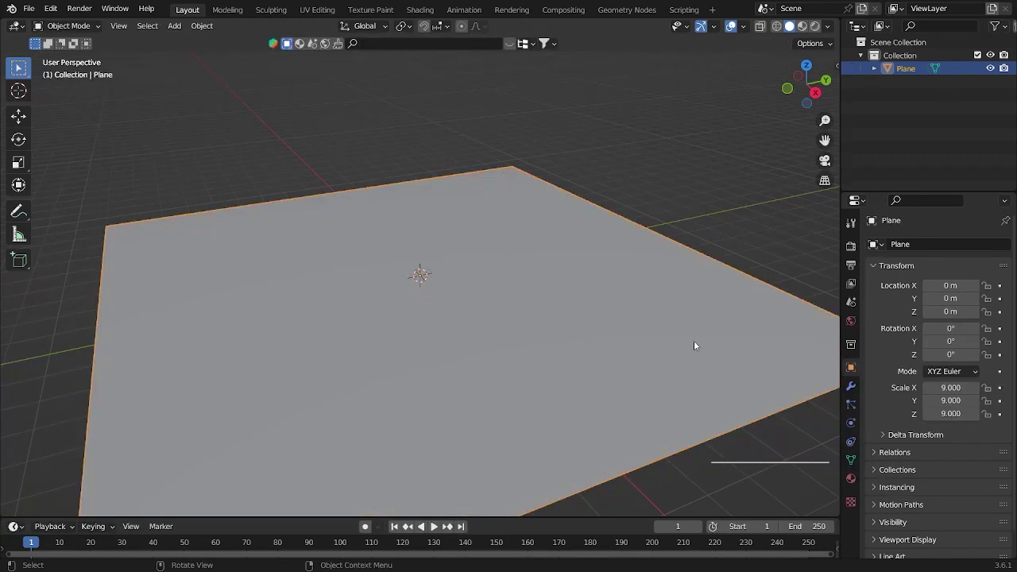
# Create a vertex group on the plane and add a Subdivision Surface modifier with a render level of 3.
pyautogui.click(851, 461)
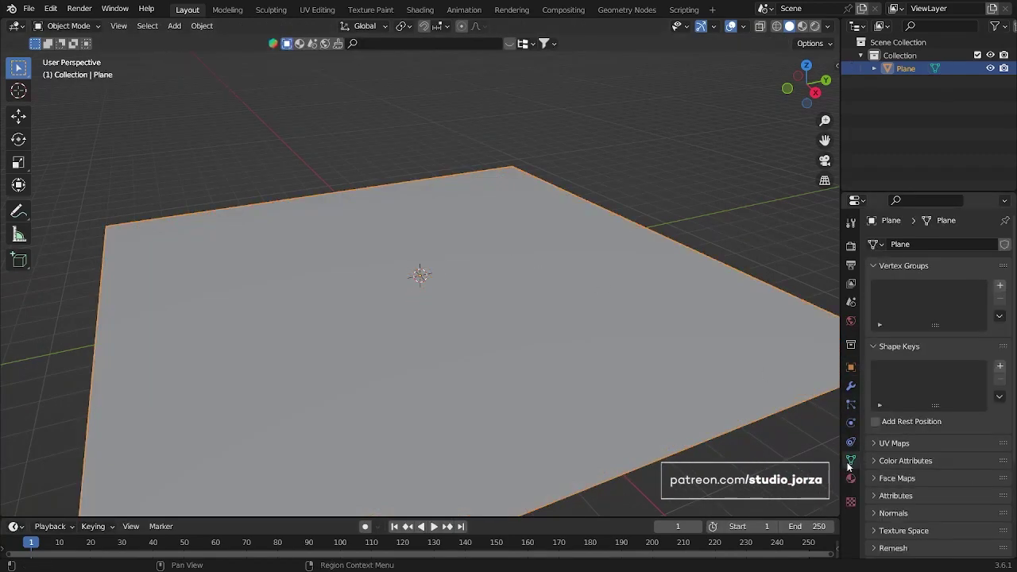
pyautogui.click(1000, 286)
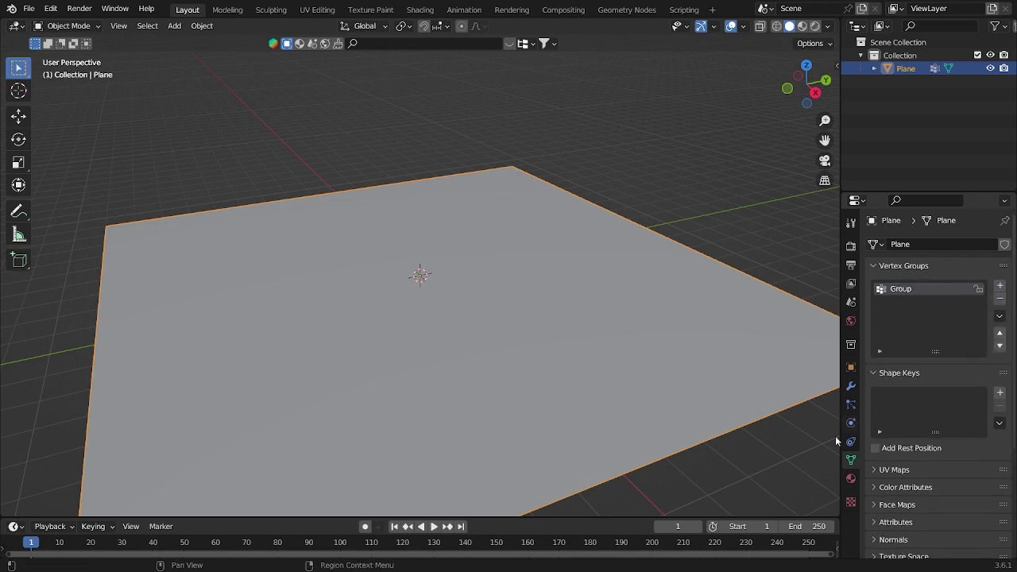
pyautogui.click(851, 388)
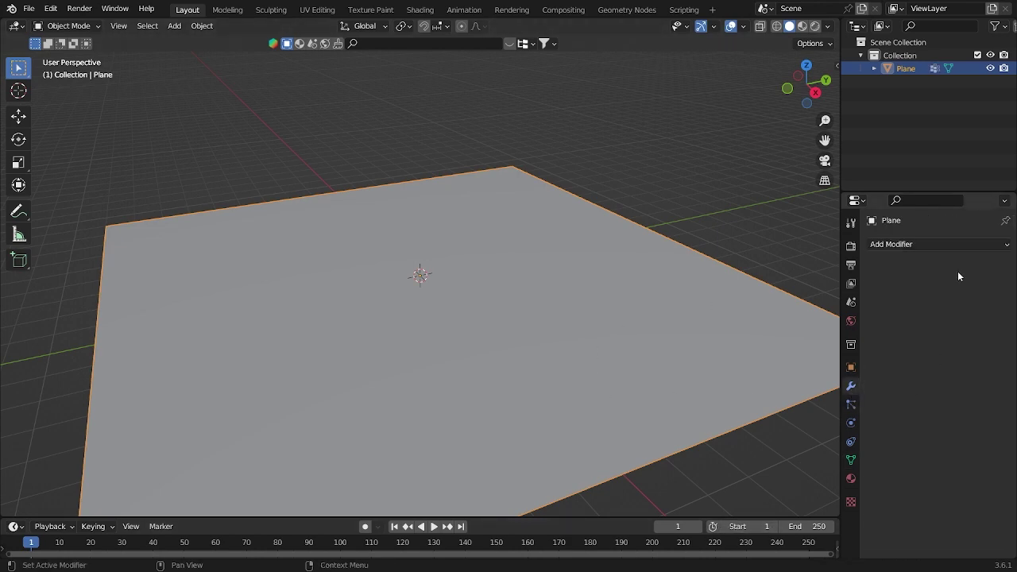
pyautogui.click(952, 245)
pyautogui.click(756, 482)
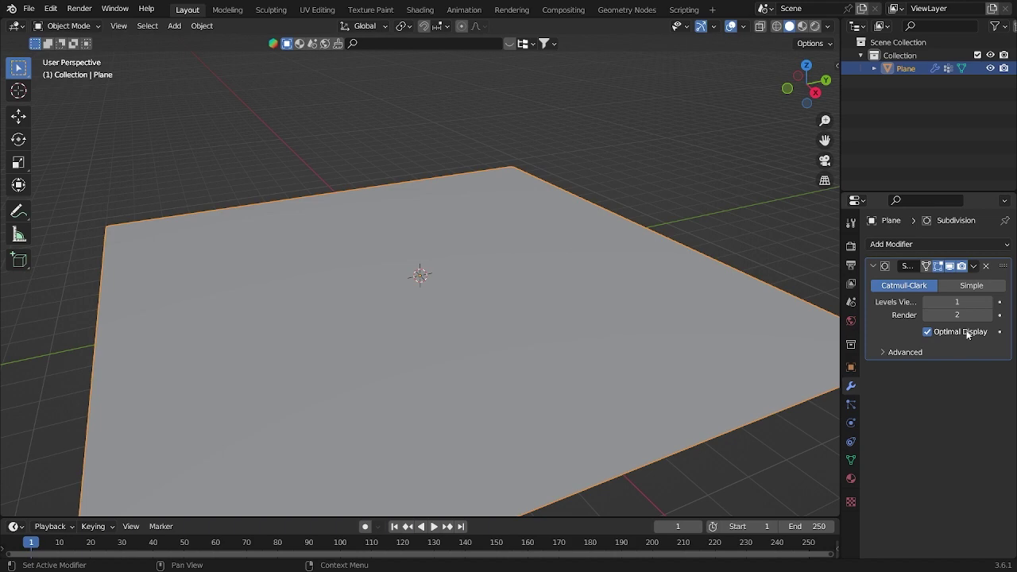
pyautogui.click(988, 315)
# Add a Displace modifier limited to the vertex group "Group" and set its strength to -0.5.
pyautogui.click(942, 244)
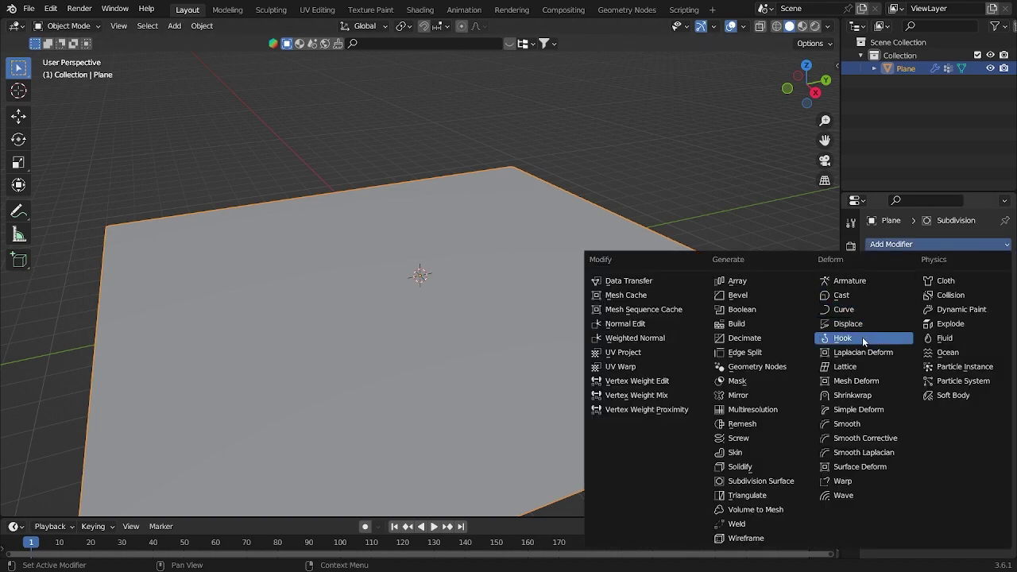
pyautogui.click(862, 324)
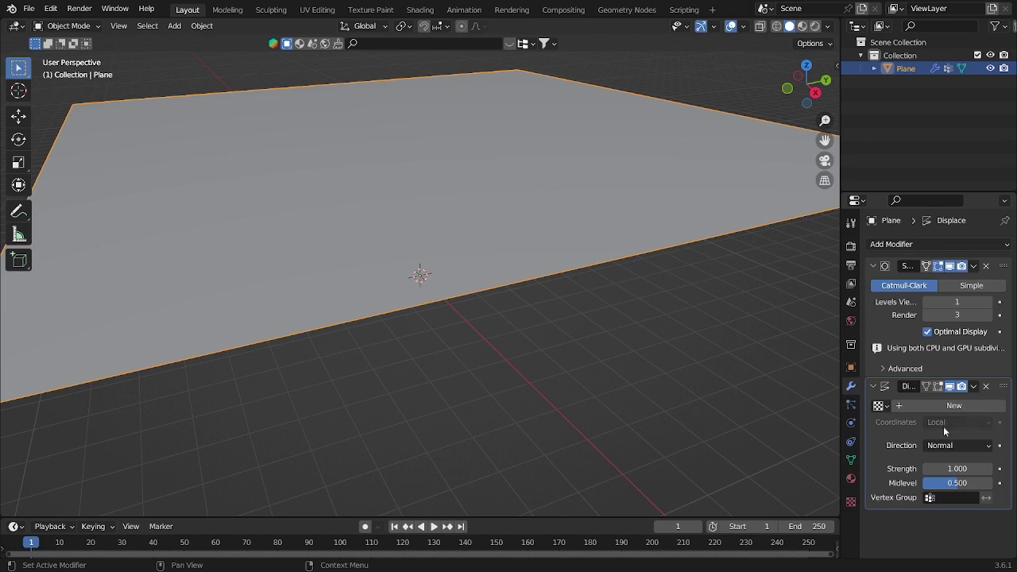
pyautogui.click(958, 497)
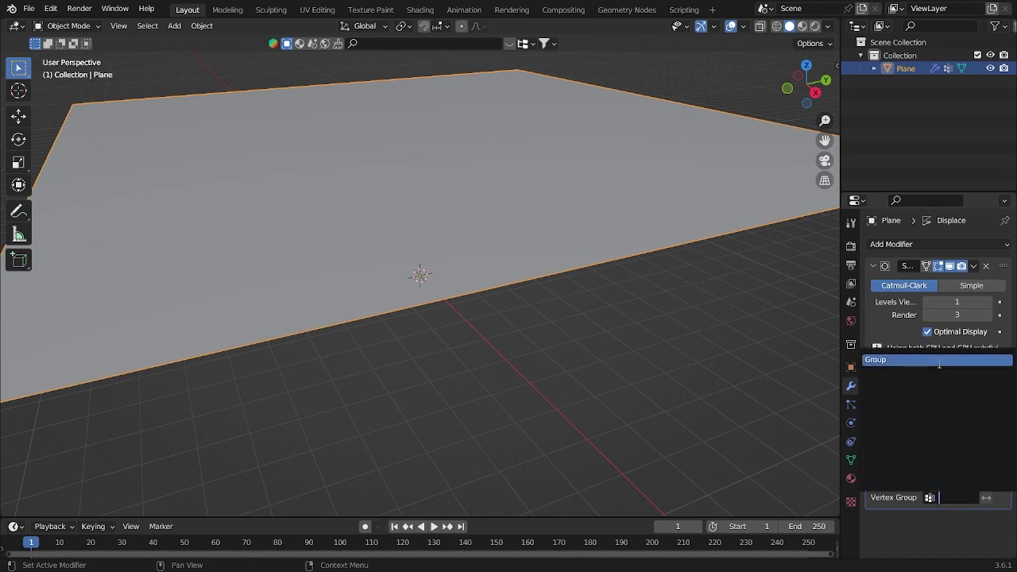
pyautogui.click(940, 362)
pyautogui.moveTo(511, 262); pyautogui.dragTo(566, 264, button='middle')
pyautogui.click(945, 452)
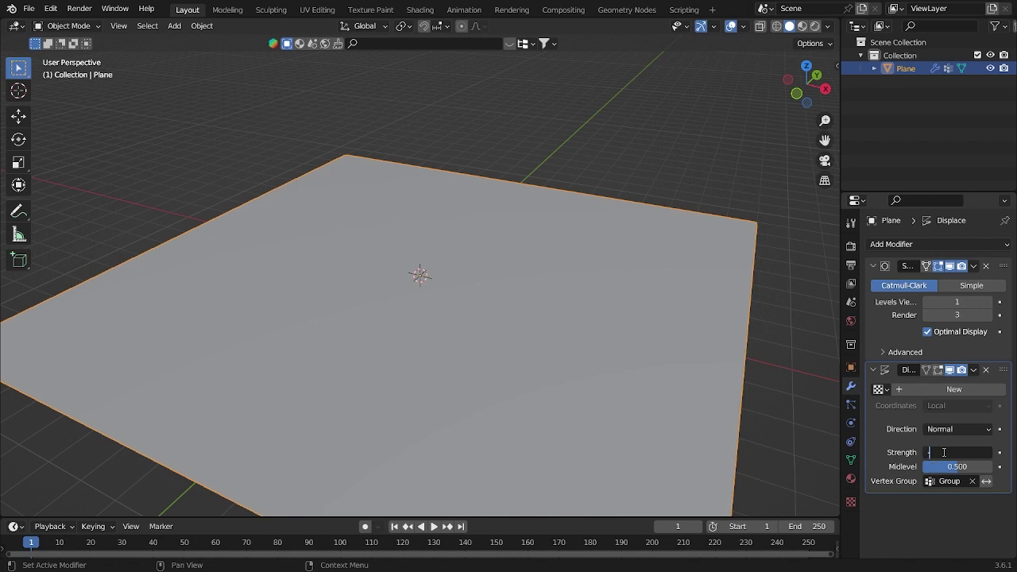
pyautogui.write('-.5')
pyautogui.press('Return')
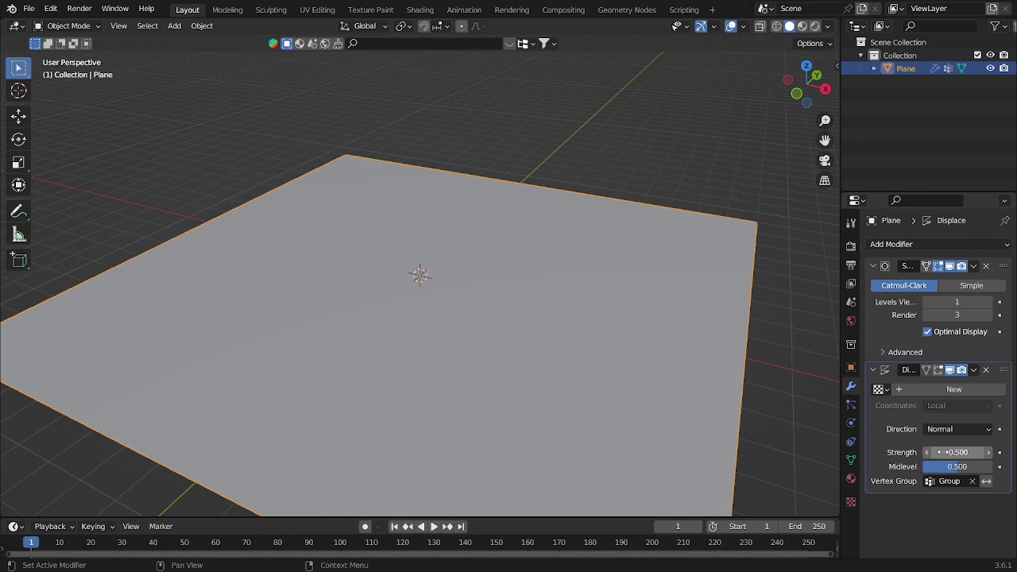
# In Weight Paint mode from the top view, paint a winding S-shaped river path across the whole length of the plane.
pyautogui.press('`')
pyautogui.click(499, 203)
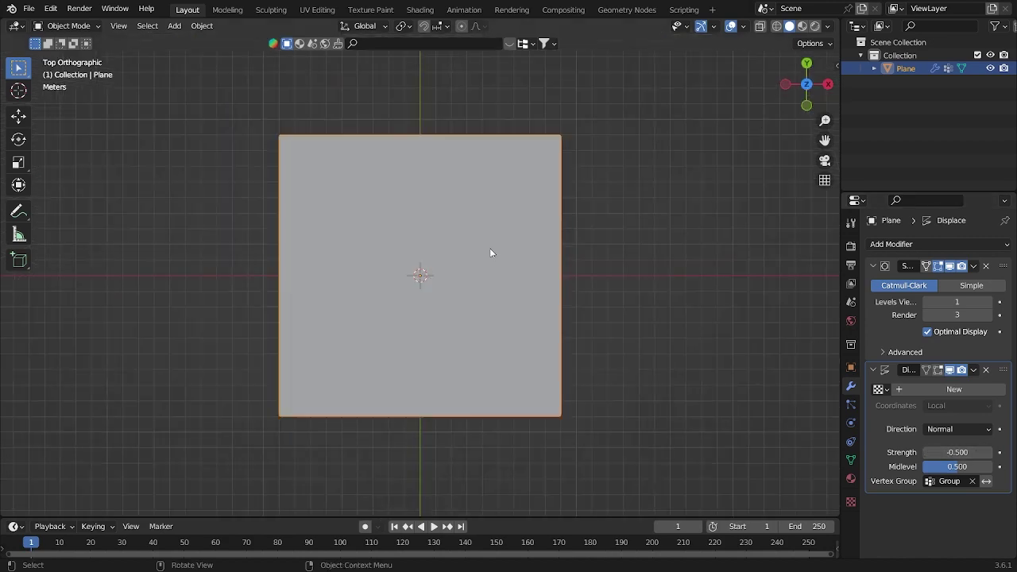
pyautogui.click(80, 26)
pyautogui.click(74, 100)
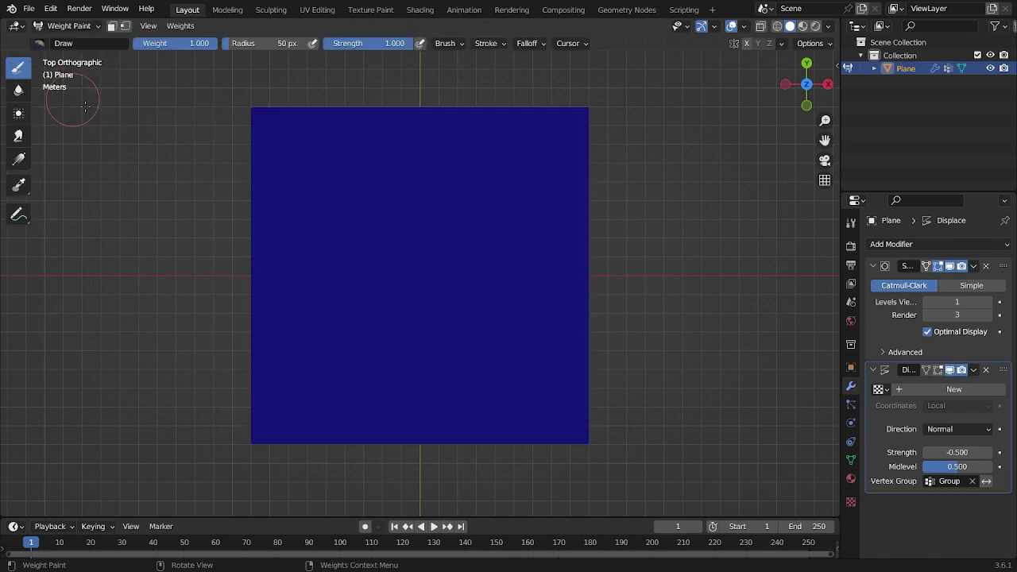
pyautogui.moveTo(409, 110); pyautogui.dragTo(353, 437)
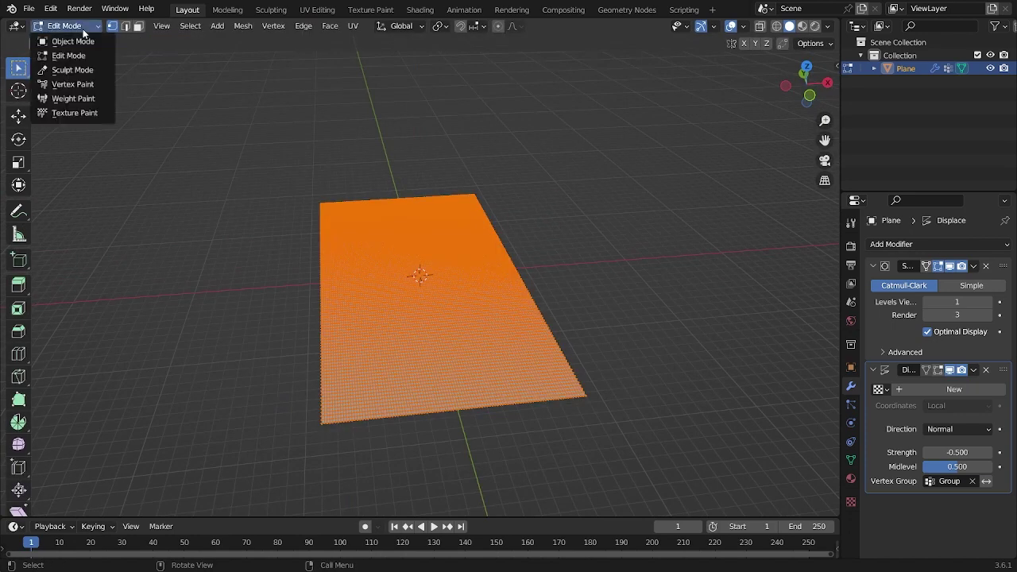
# Return the stretched plane to Object Mode and apply smooth shading to it.
pyautogui.click(82, 28)
pyautogui.click(80, 42)
pyautogui.click(230, 94)
pyautogui.scroll(3, 445, 266)
pyautogui.moveTo(511, 280)
pyautogui.mouseDown(button='middle')
pyautogui.moveTo(482, 268)
pyautogui.moveTo(515, 261)
pyautogui.mouseUp(button='middle')
pyautogui.click(485, 264)
pyautogui.rightClick(487, 261)
pyautogui.click(487, 261)
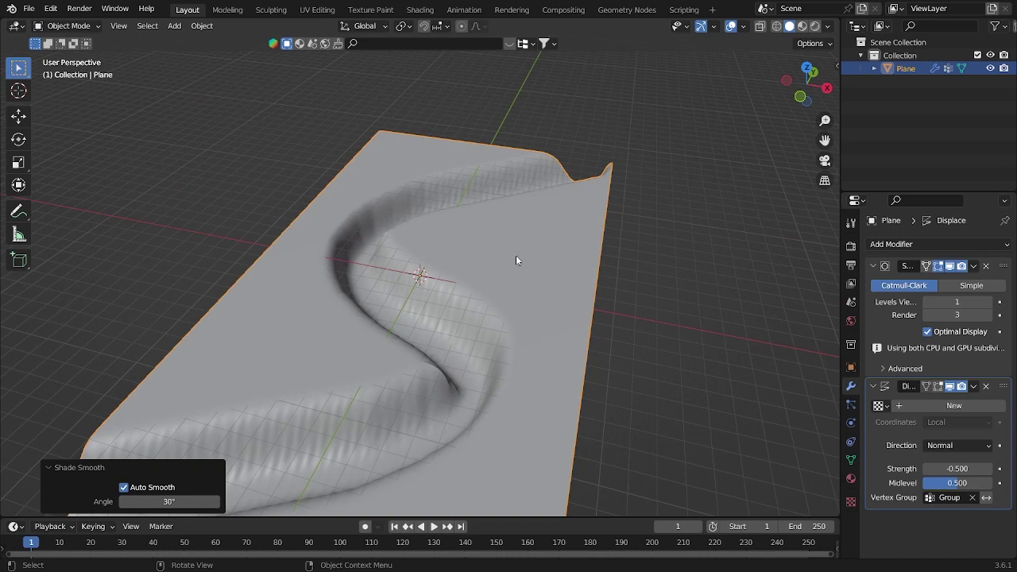
pyautogui.rightClick(541, 261)
pyautogui.click(542, 239)
# Add a second mesh plane at the origin.
pyautogui.hotkey('shift', 'a')
pyautogui.moveTo(600, 202)
pyautogui.click(648, 201)
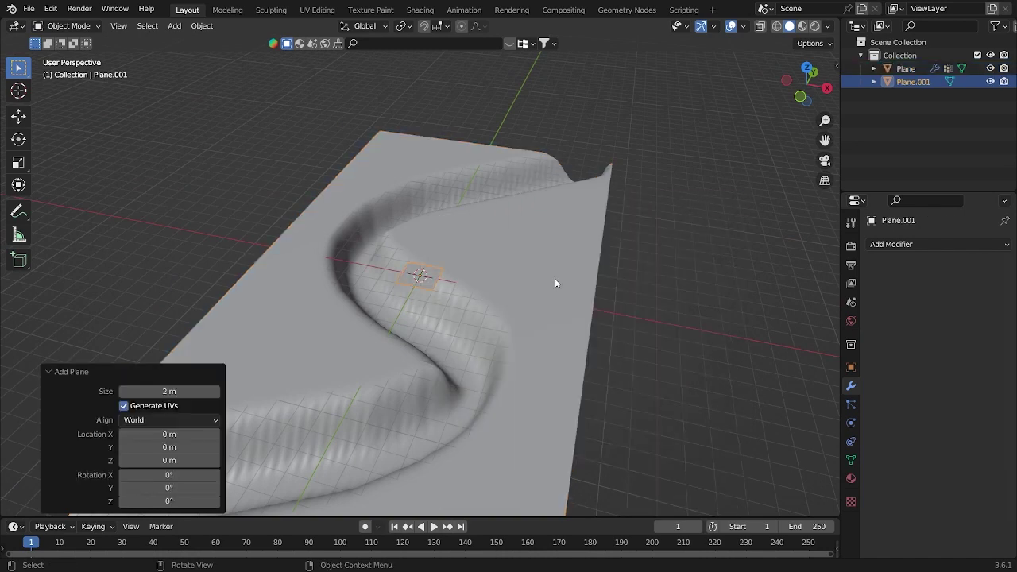
# Rotate the second plane 9° about the X axis.
pyautogui.press('r')
pyautogui.press('x')
pyautogui.press('9')
pyautogui.press('Return')
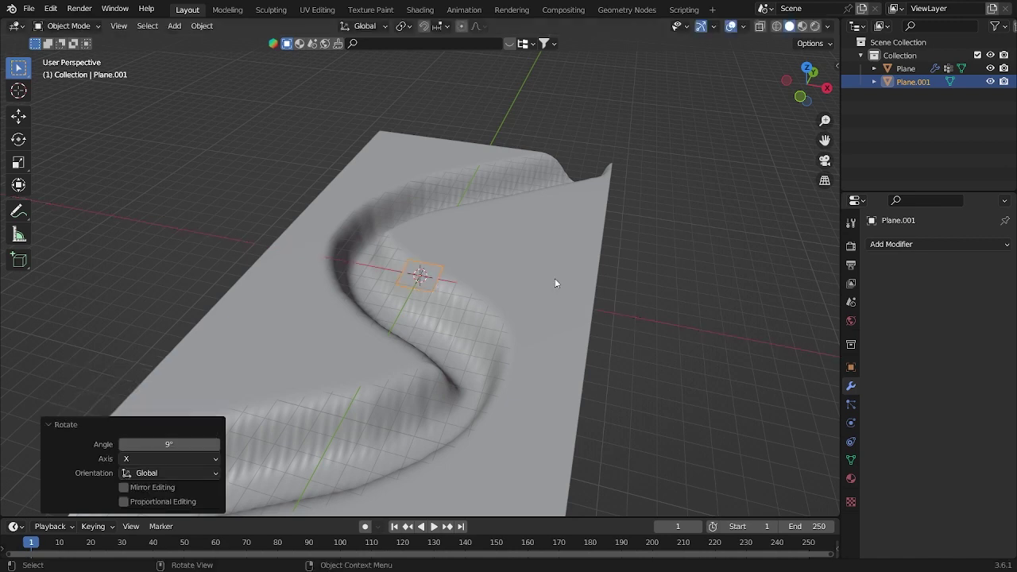
# Scale the second plane uniformly by a factor of 9.
pyautogui.press('s')
pyautogui.press('9')
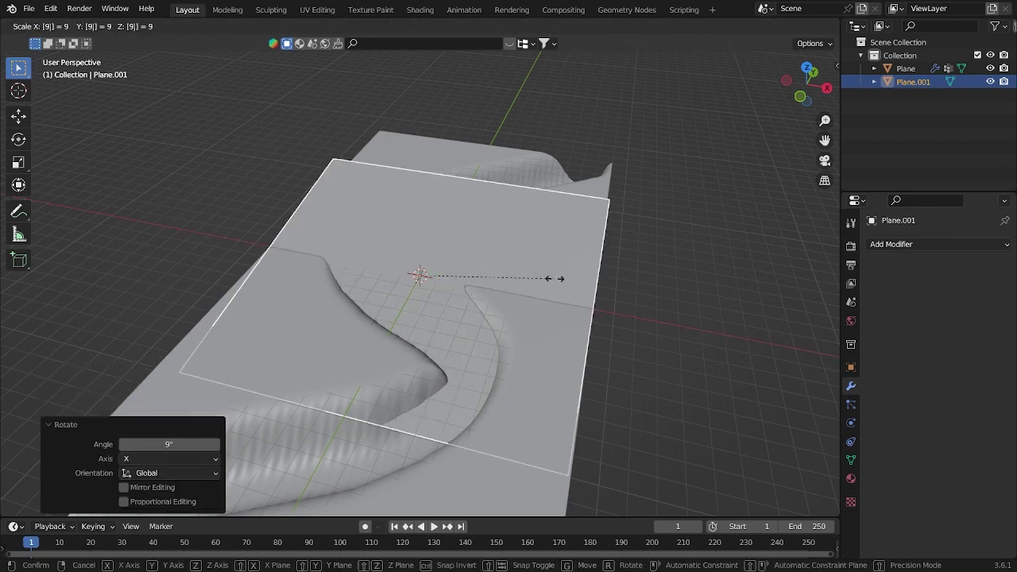
pyautogui.press('Return')
# Stand the second plane upright with an exact X rotation of 90°.
pyautogui.press('r')
pyautogui.press('x')
pyautogui.press('9')
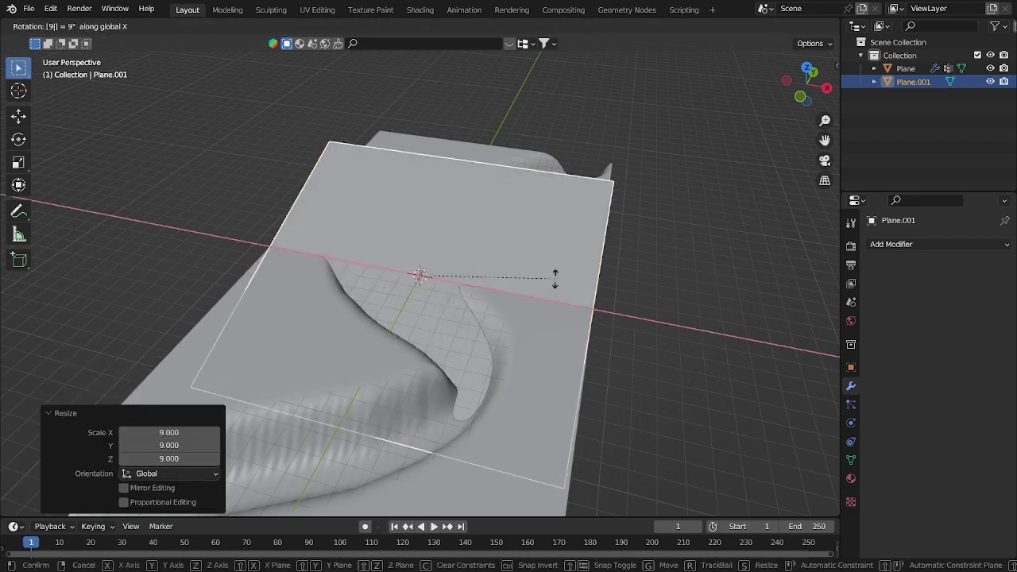
pyautogui.press('0')
pyautogui.press('Return')
pyautogui.moveTo(559, 277); pyautogui.dragTo(561, 132, button='middle')
pyautogui.press('KP_7')
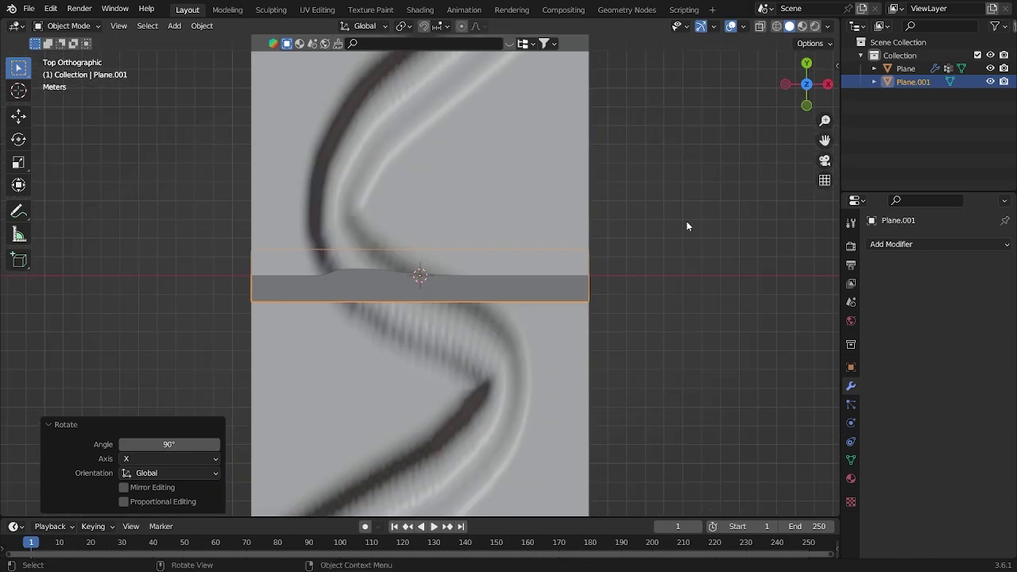
pyautogui.press('n')
pyautogui.click(755, 149)
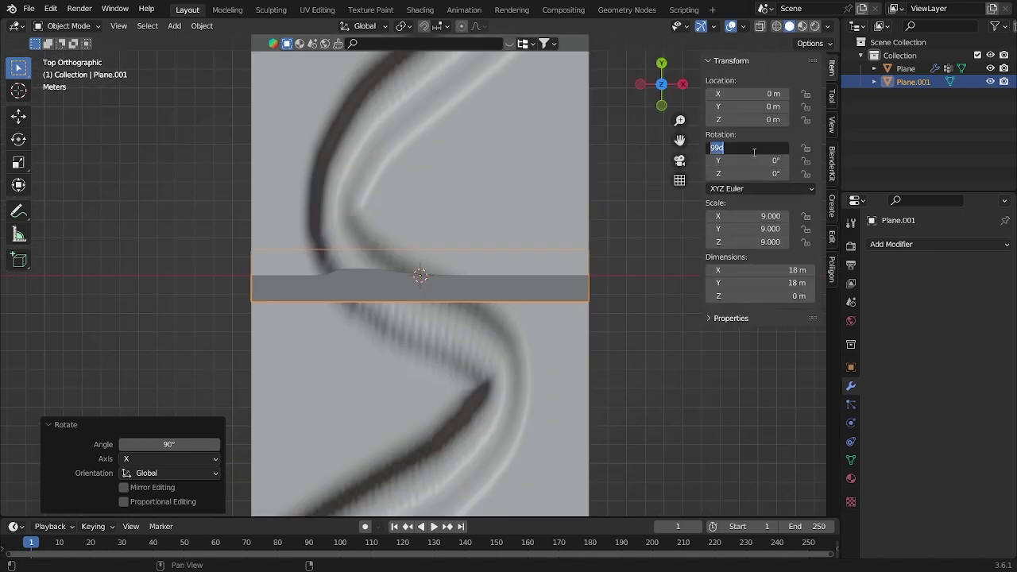
pyautogui.press('Return')
# Move the upright plane along Y to the far end of the ground, at about 17.8 m.
pyautogui.scroll(-5, 614, 256)
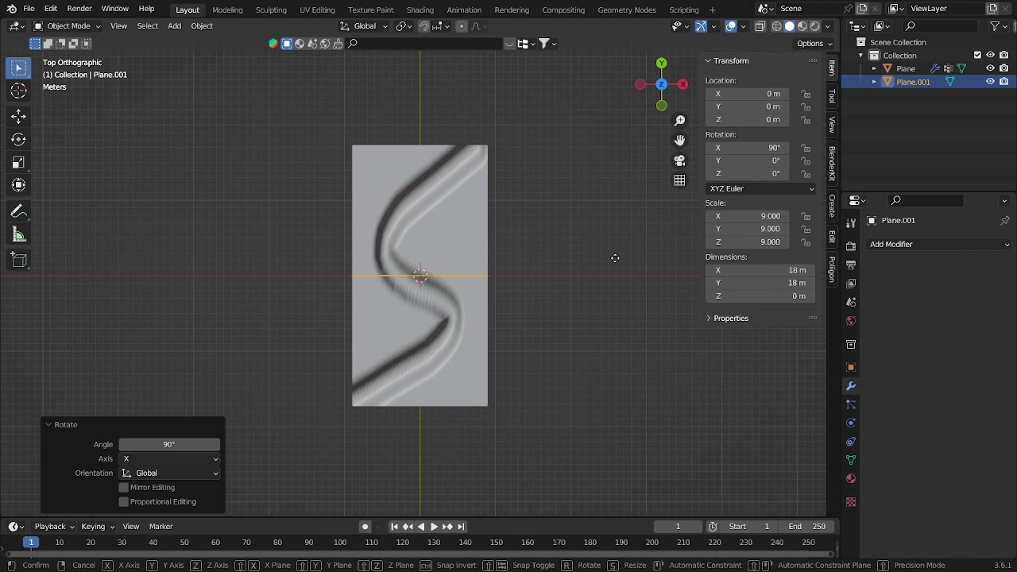
pyautogui.press('g')
pyautogui.press('y')
pyautogui.click(628, 129)
# From the front view, stretch the upright plane vertically to about 27 m and raise it to a Z location of about 1.56 m.
pyautogui.press('KP_1')
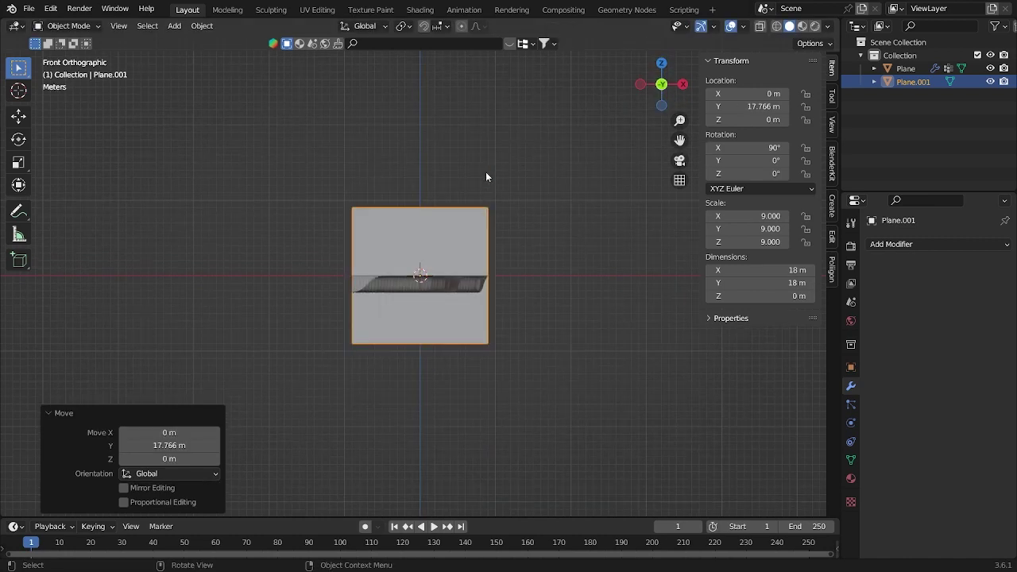
pyautogui.press('s')
pyautogui.press('z')
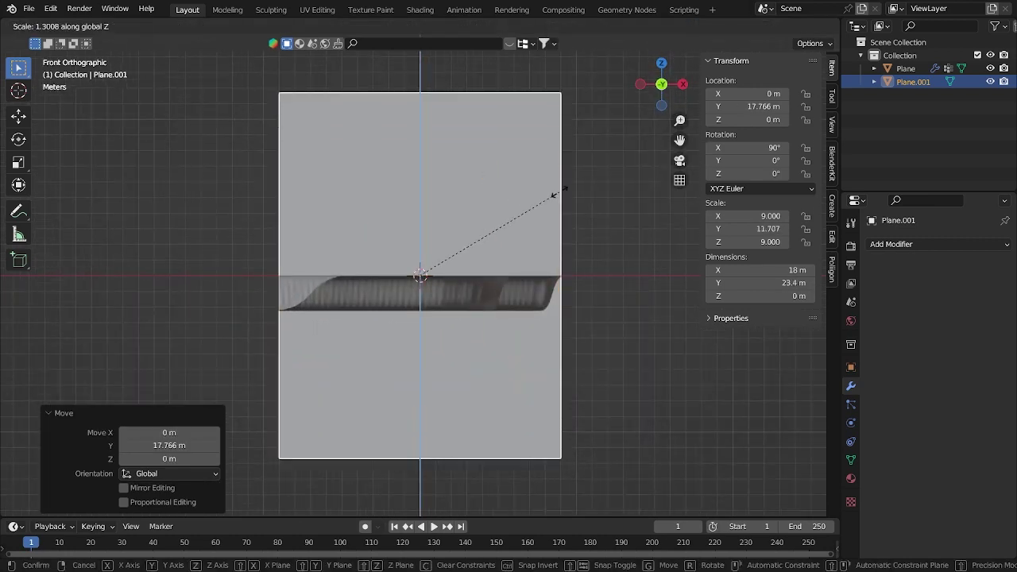
pyautogui.click(586, 186)
pyautogui.press('g')
pyautogui.click(586, 162)
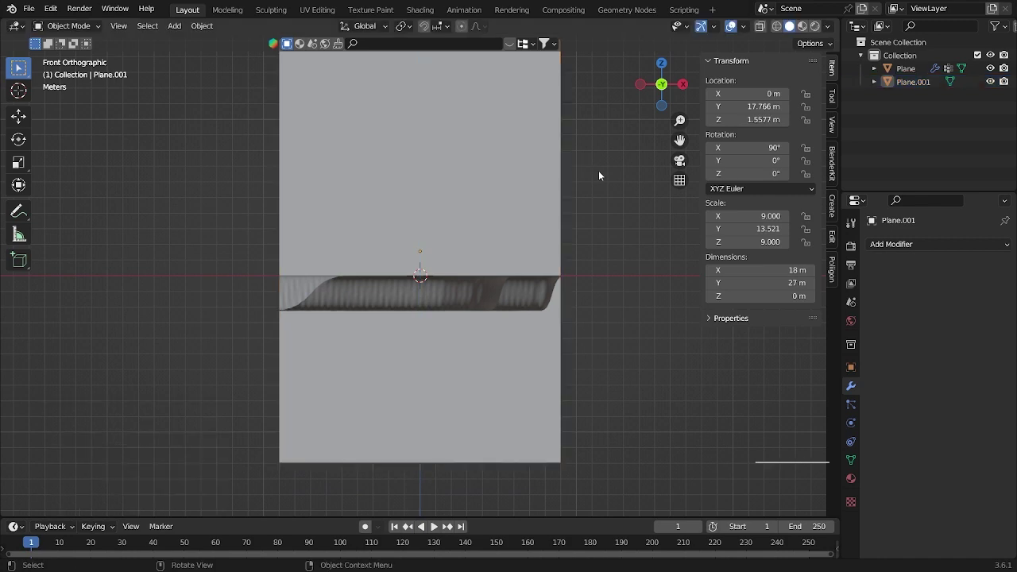
# Add a camera at the origin, raise it about 0.88 m along Z, and look through it.
pyautogui.hotkey('shift', 'a')
pyautogui.click(550, 376)
pyautogui.press('g')
pyautogui.press('z')
pyautogui.click(556, 305)
pyautogui.press('KP_0')
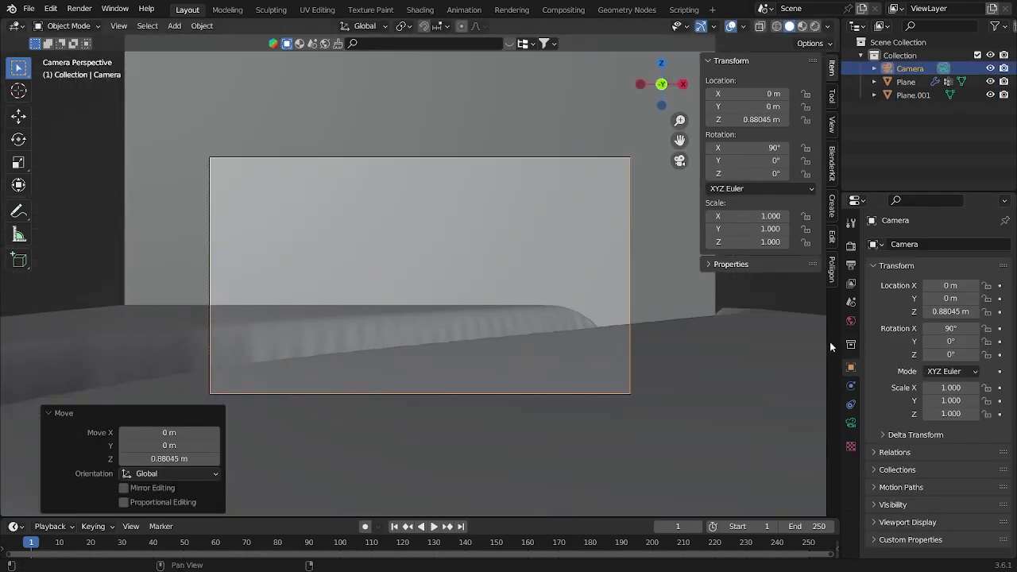
# Hide the transform sidebar and select the camera.
pyautogui.click(824, 320)
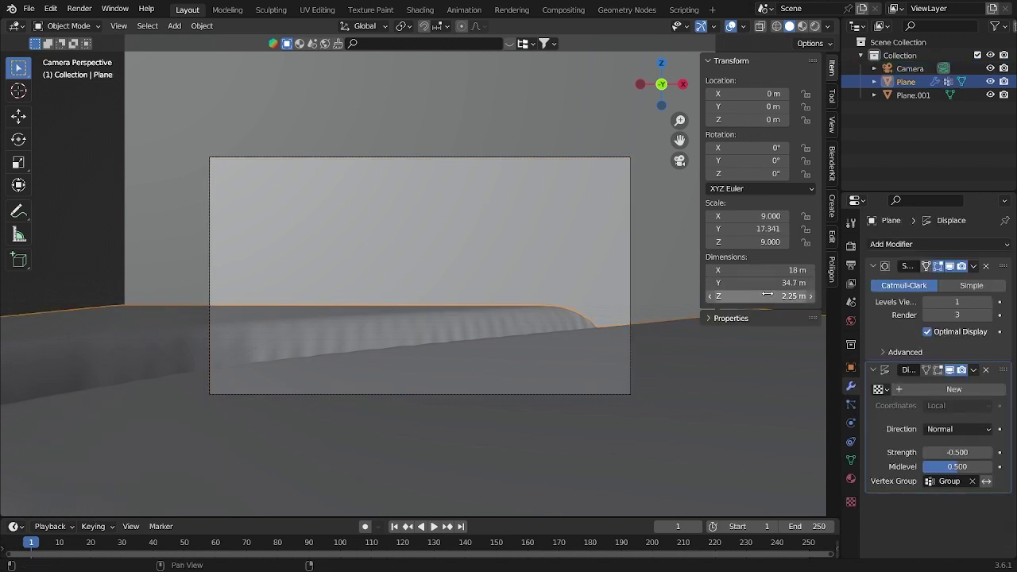
pyautogui.press('n')
pyautogui.click(899, 68)
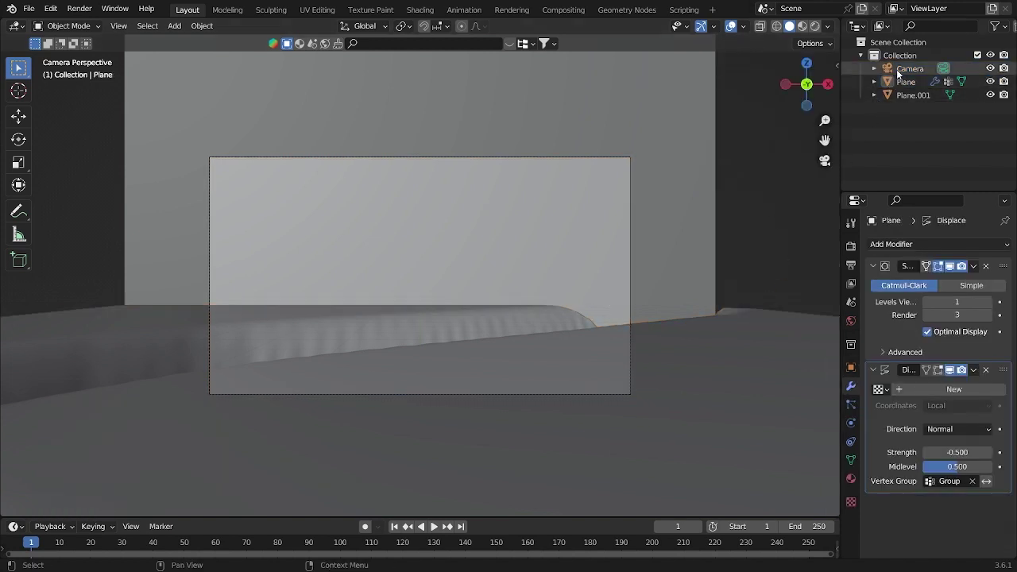
# Split the 3D viewport vertically into two and set one half to the top view, keeping the camera view in the other.
pyautogui.rightClick(839, 239)
pyautogui.click(835, 227)
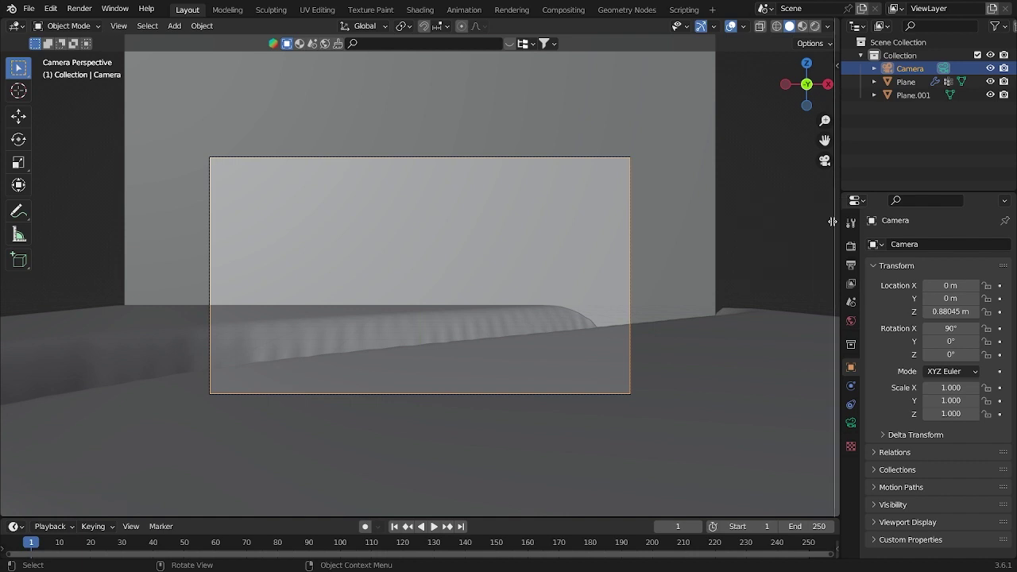
pyautogui.click(366, 262)
pyautogui.press('`')
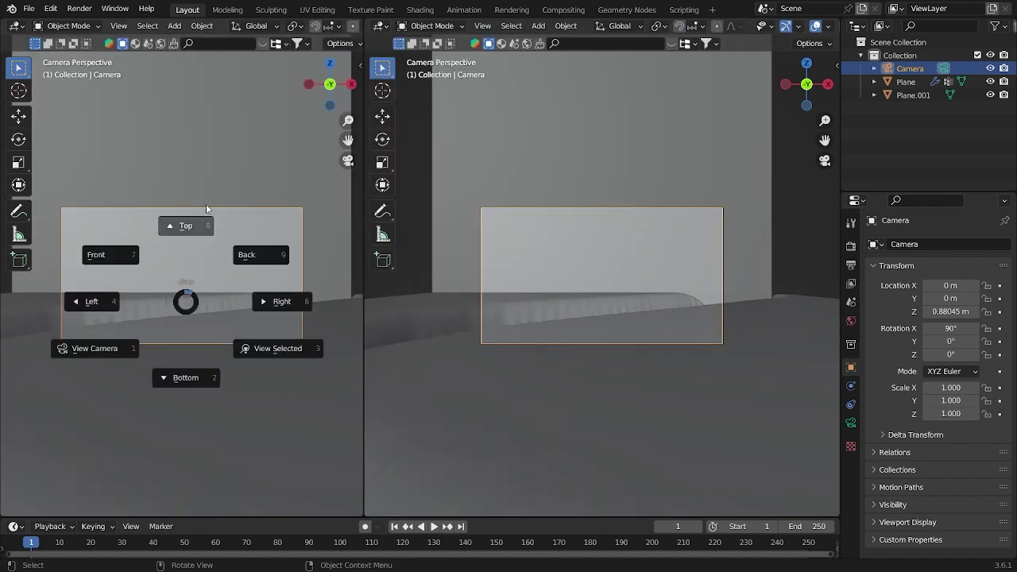
pyautogui.click(200, 238)
# Move the camera along Y to about -16.2 m, near the front edge of the ground.
pyautogui.scroll(3, 205, 263)
pyautogui.press('g')
pyautogui.press('y')
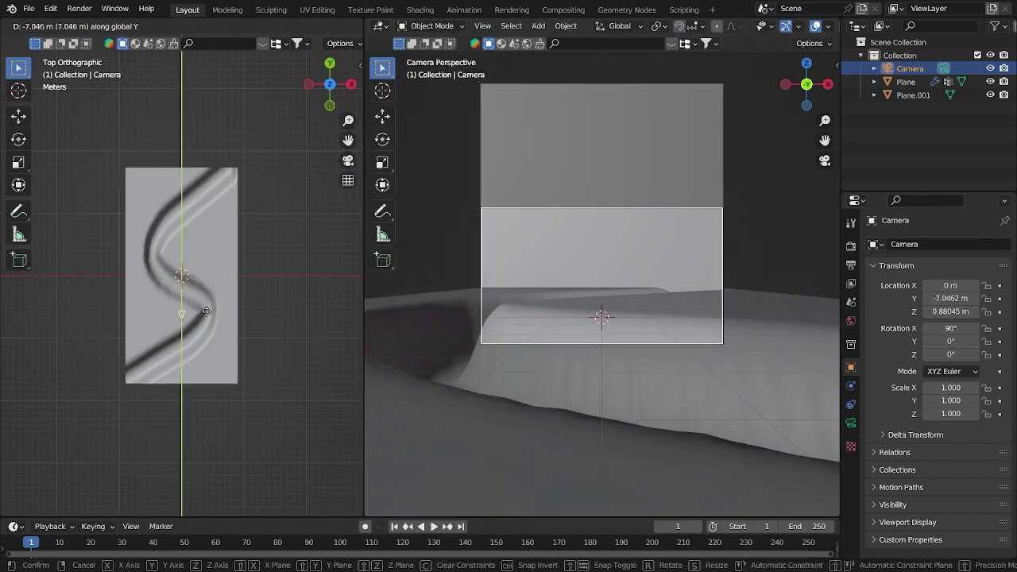
pyautogui.click(211, 366)
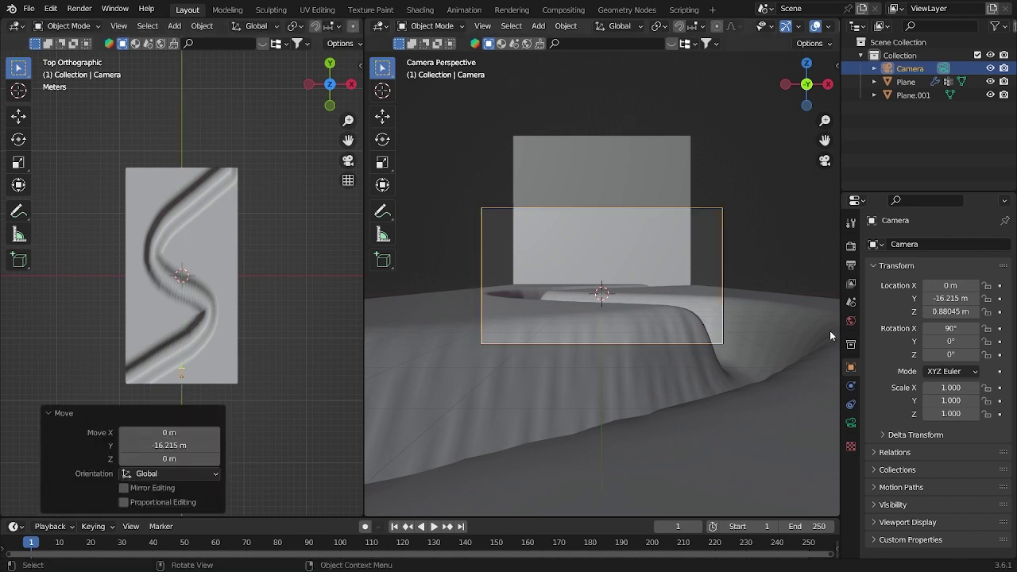
# Set the camera's focal length to 54 mm and move the camera about 1.1 m along X and -4.16 m along Y.
pyautogui.click(851, 423)
pyautogui.moveTo(958, 306)
pyautogui.mouseDown()
pyautogui.moveTo(994, 307)
pyautogui.moveTo(947, 307)
pyautogui.moveTo(966, 306)
pyautogui.mouseUp()
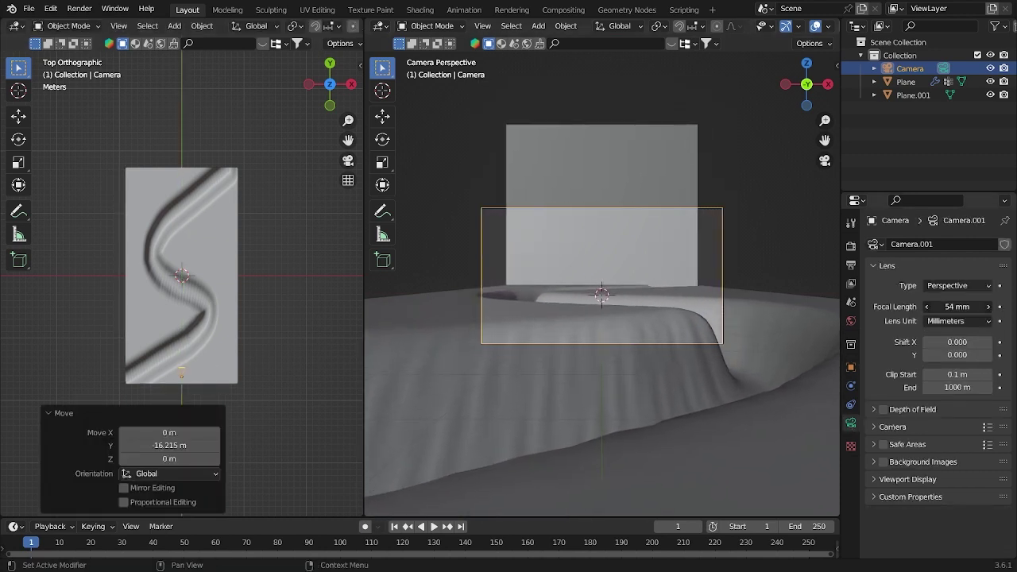
pyautogui.press('g')
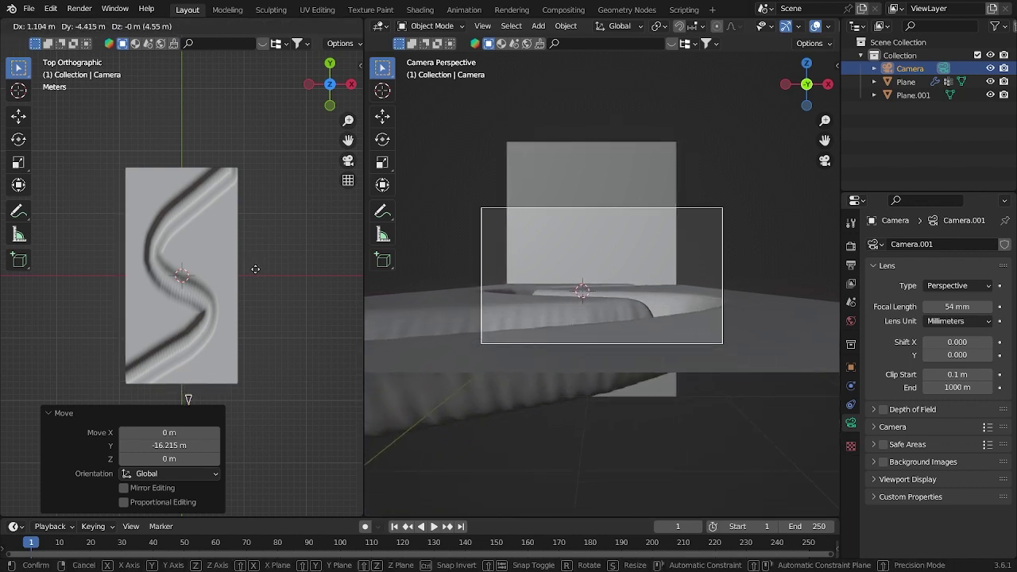
pyautogui.click(256, 268)
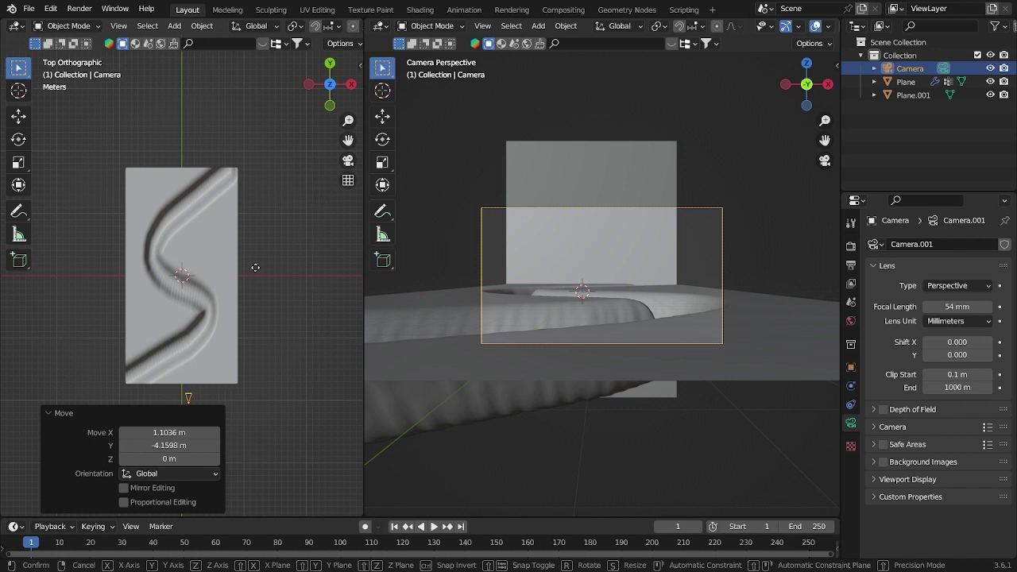
# Adjust the camera's height along Z in two moves, the second raising it about 0.34 m.
pyautogui.press('g')
pyautogui.press('z')
pyautogui.click(255, 268)
pyautogui.press('g')
pyautogui.press('z')
pyautogui.click(664, 248)
# Set the camera's focal length to 77 mm and move the camera about -5.26 m along Y, farther from the ground.
pyautogui.moveTo(976, 307); pyautogui.dragTo(1002, 307)
pyautogui.press('g')
pyautogui.press('y')
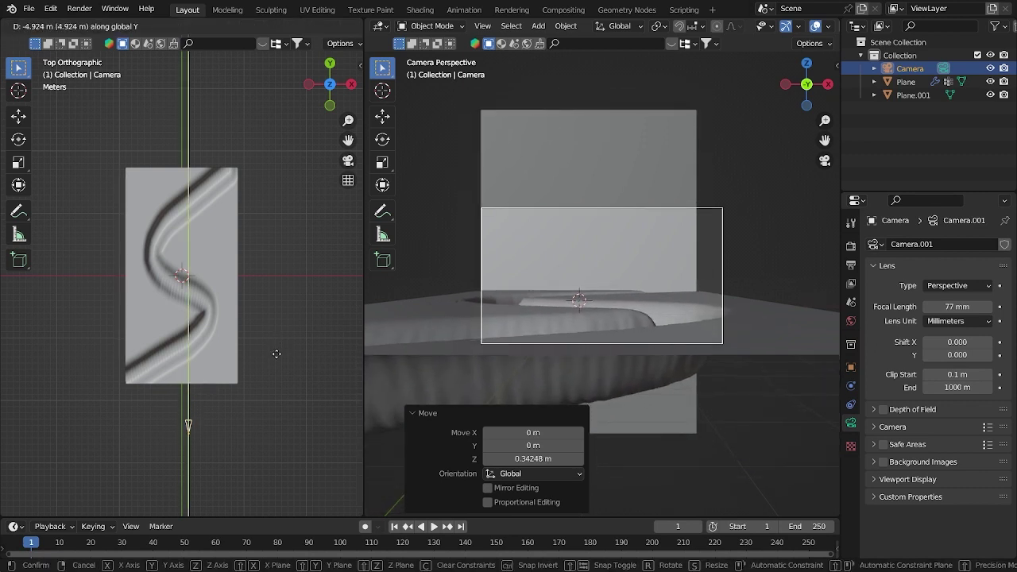
pyautogui.click(276, 356)
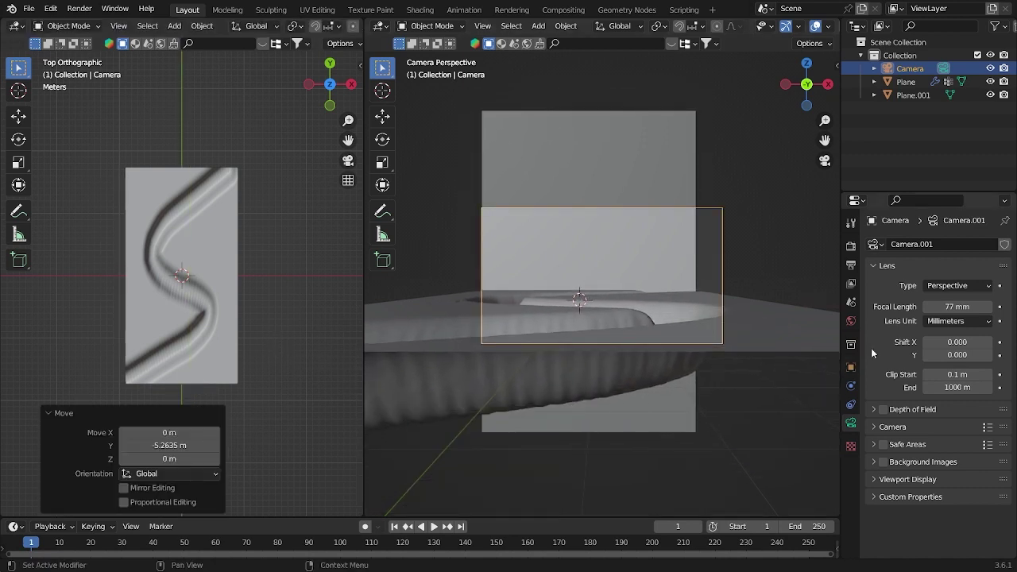
pyautogui.click(756, 328)
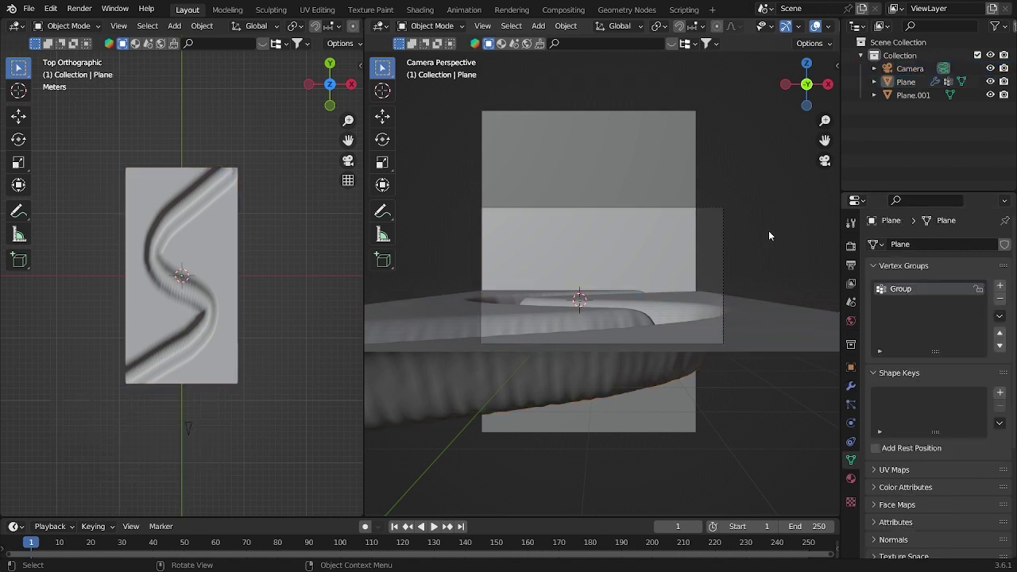
# Select the upright backdrop plane and widen it along X to more than the camera frame's width.
pyautogui.click(666, 224)
pyautogui.press('g')
pyautogui.press('x')
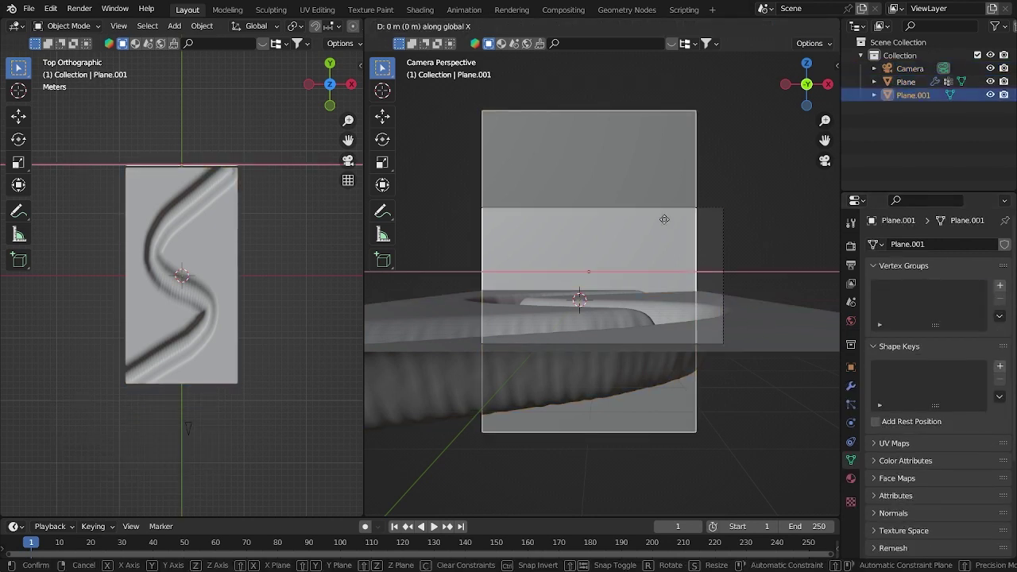
pyautogui.click(667, 223)
pyautogui.press('s')
pyautogui.press('x')
pyautogui.click(690, 226)
# Shift the backdrop plane along X to centre it behind the camera frame and scale it about 1.114 along Z.
pyautogui.press('g')
pyautogui.press('x')
pyautogui.click(704, 225)
pyautogui.press('s')
pyautogui.press('z')
pyautogui.click(721, 226)
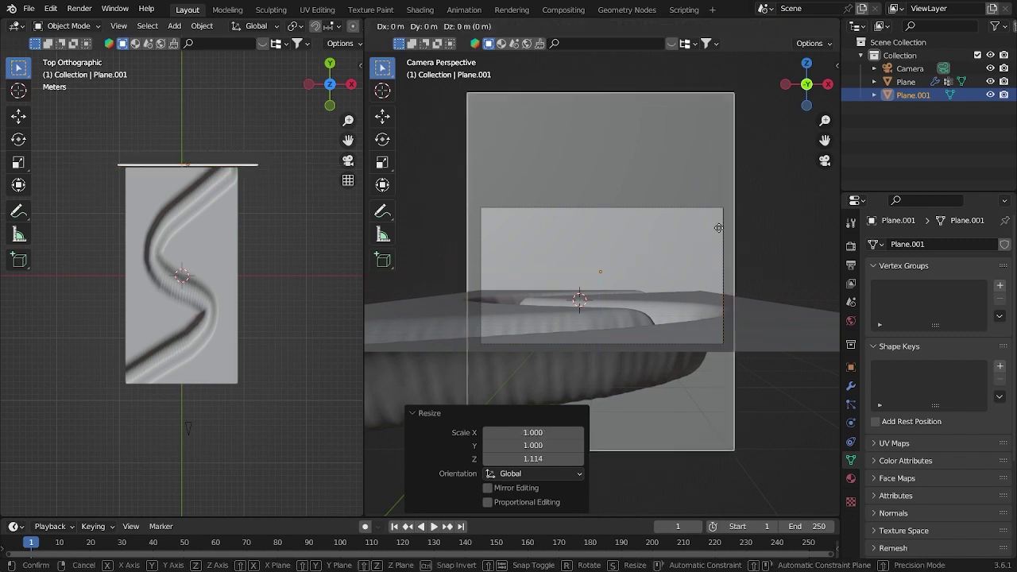
# Raise the backdrop plane along Z so its lower edge sits just below the ground, and save the file.
pyautogui.press('g')
pyautogui.press('z')
pyautogui.click(729, 170)
pyautogui.click(744, 175)
pyautogui.hotkey('ctrl', 's')
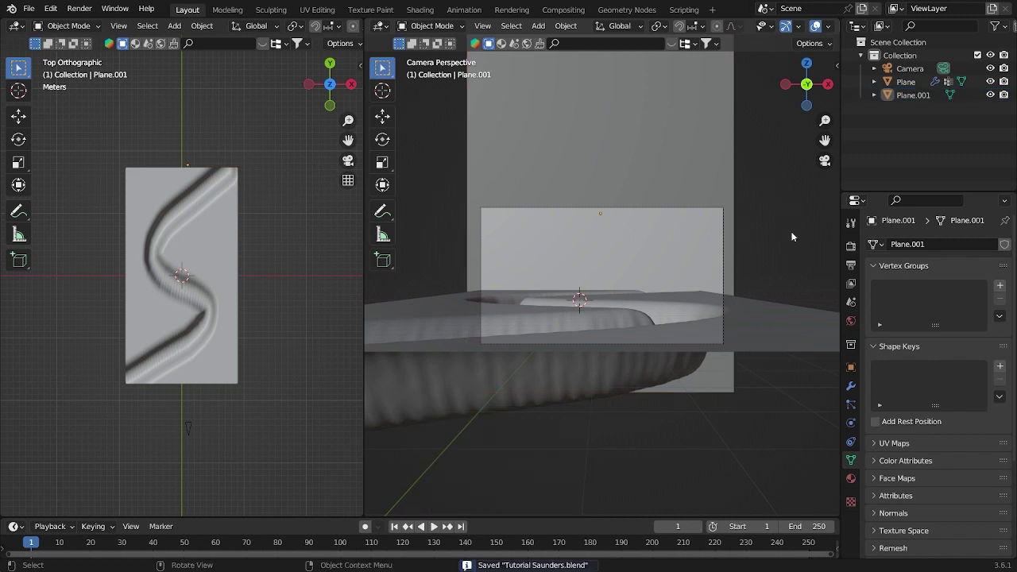
# Set the render engine to Cycles with GPU Compute as the device.
pyautogui.click(852, 246)
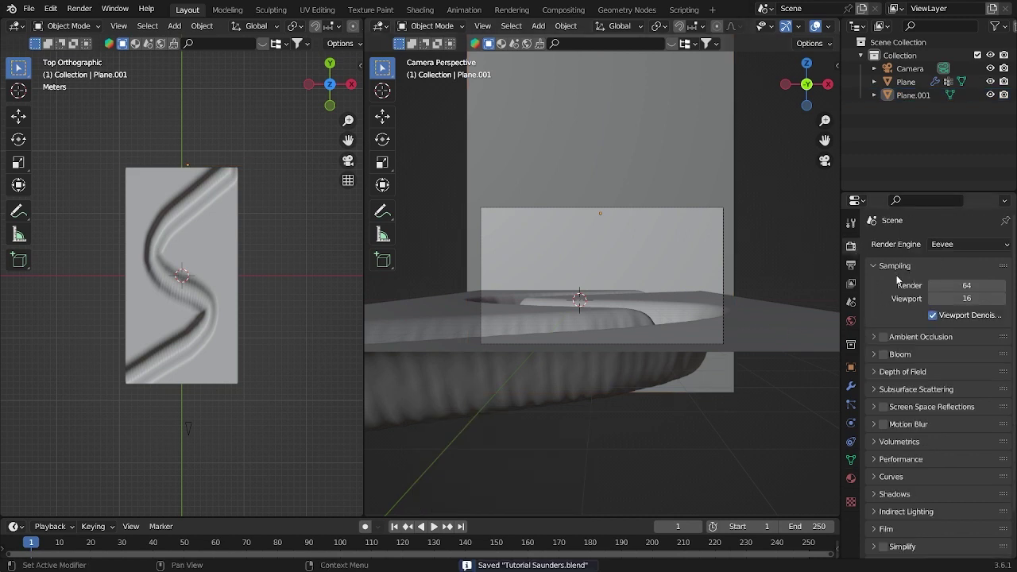
pyautogui.click(954, 248)
pyautogui.click(953, 289)
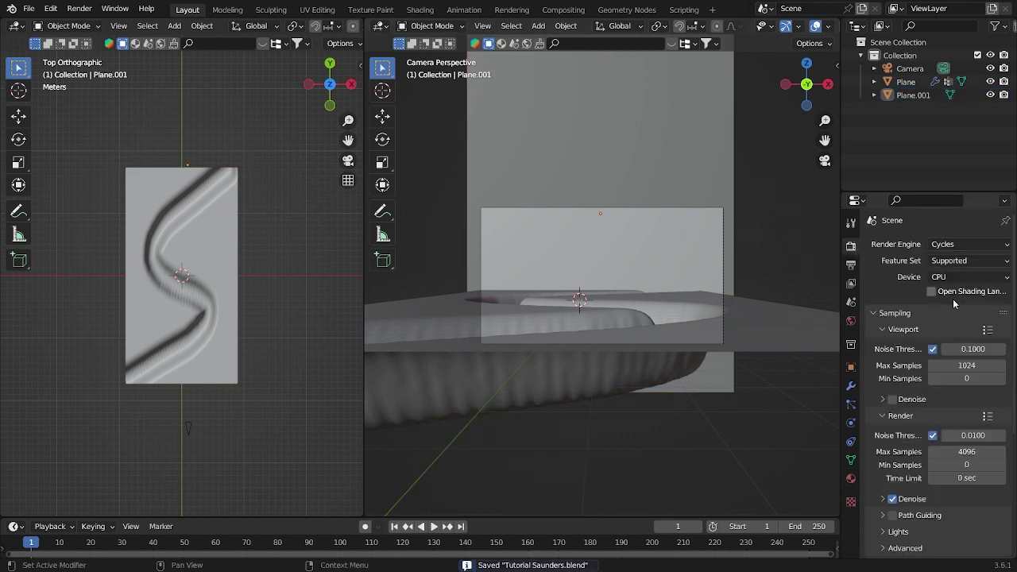
pyautogui.click(964, 277)
pyautogui.click(962, 297)
# Set the viewport's maximum samples to 10 and save the file.
pyautogui.click(980, 351)
pyautogui.press('Return')
pyautogui.hotkey('ctrl', 's')
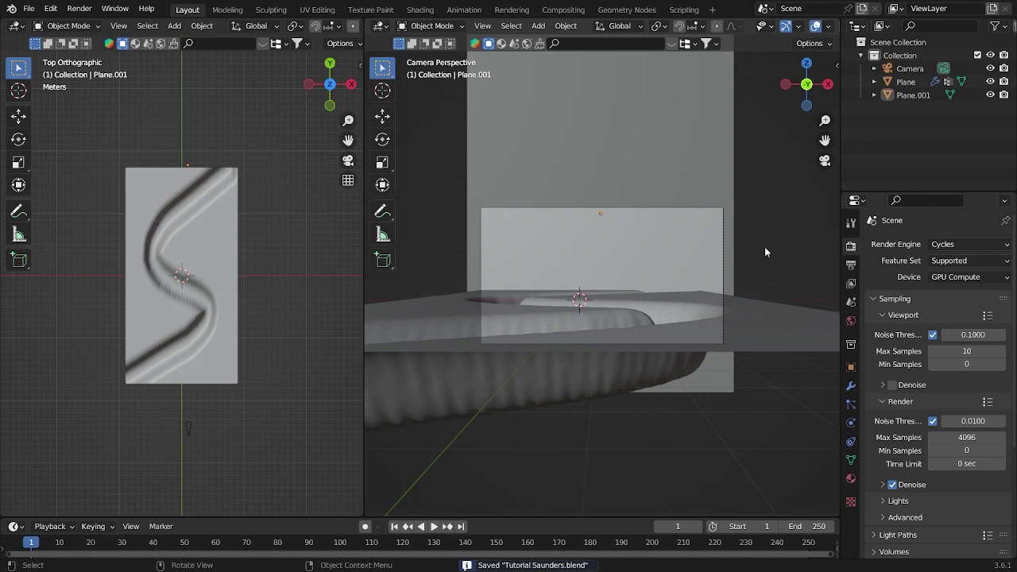
# Set the Film exposure to 1.50 in the render settings.
pyautogui.scroll(-4, 843, 497)
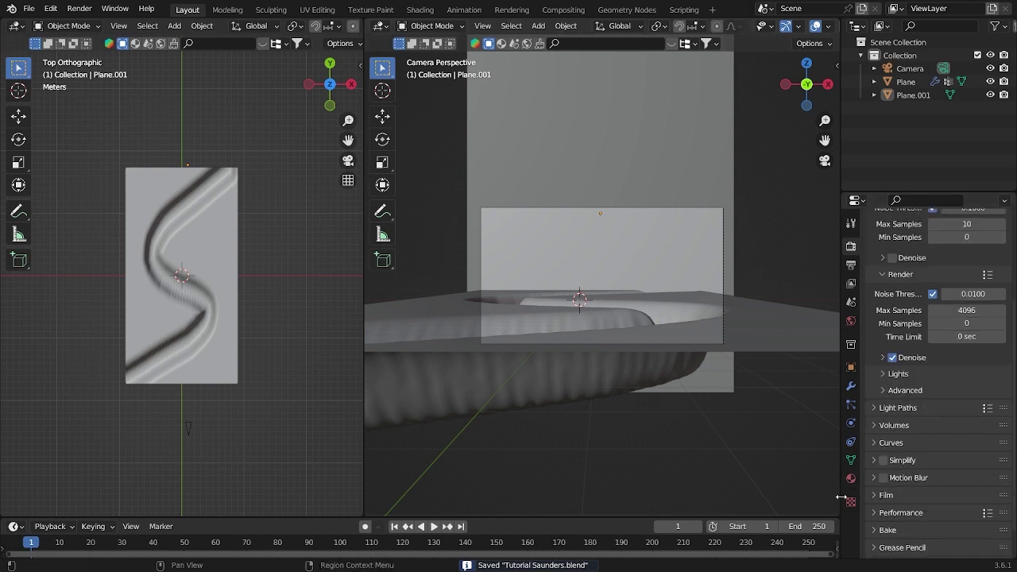
pyautogui.click(882, 495)
pyautogui.doubleClick(967, 515)
pyautogui.write('2')
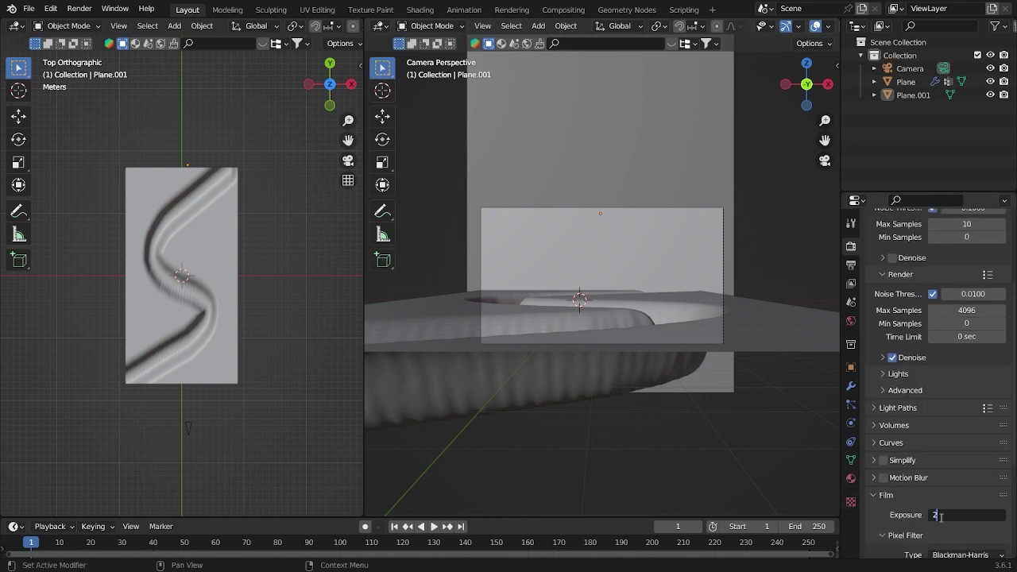
pyautogui.write('.5')
pyautogui.press('Return')
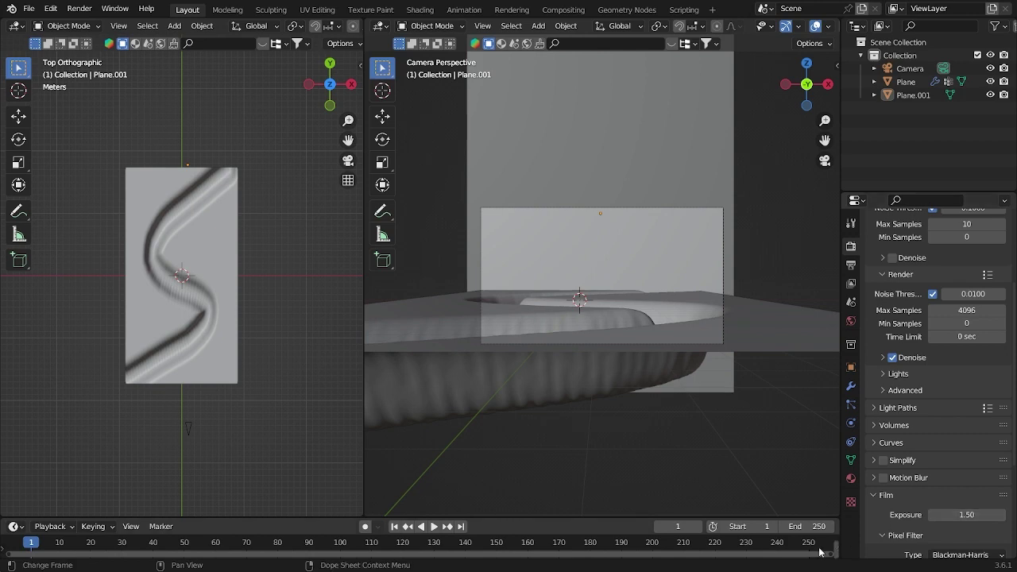
# Assign an Environment Texture to the world background color.
pyautogui.click(850, 322)
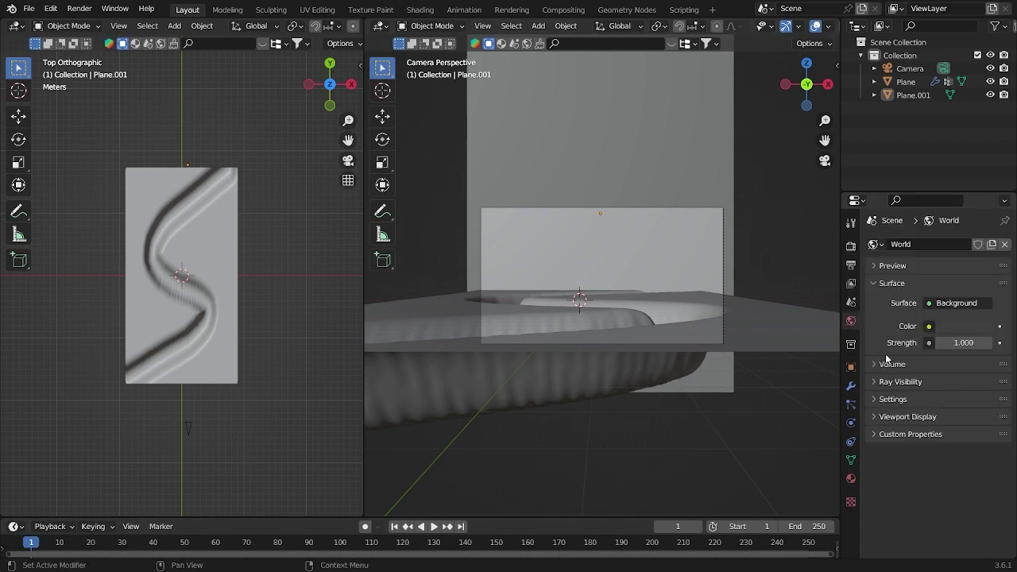
pyautogui.click(929, 327)
pyautogui.click(622, 384)
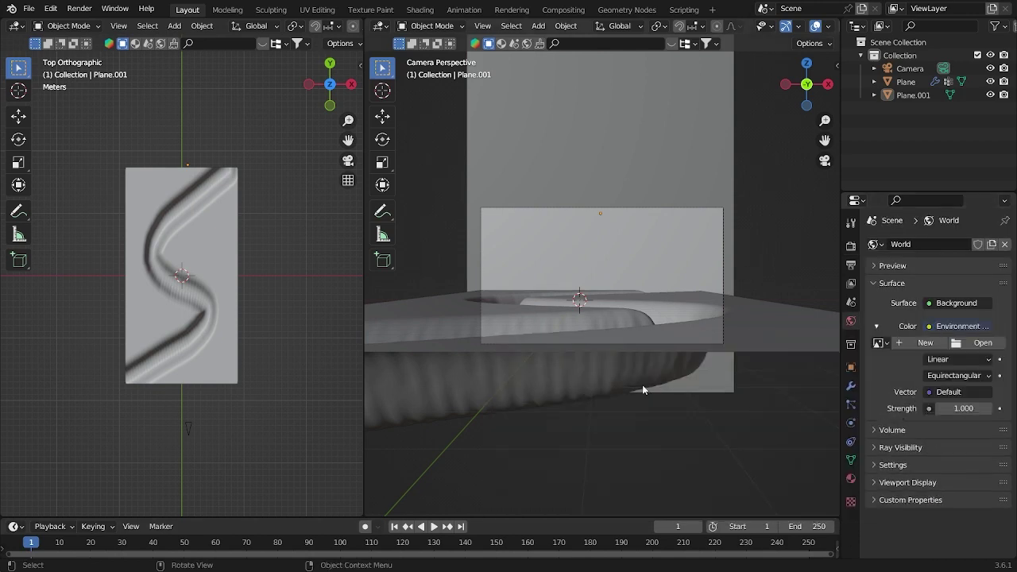
# Load the pink sunset mountain photo from the Downloads folder as the world's environment image.
pyautogui.click(979, 345)
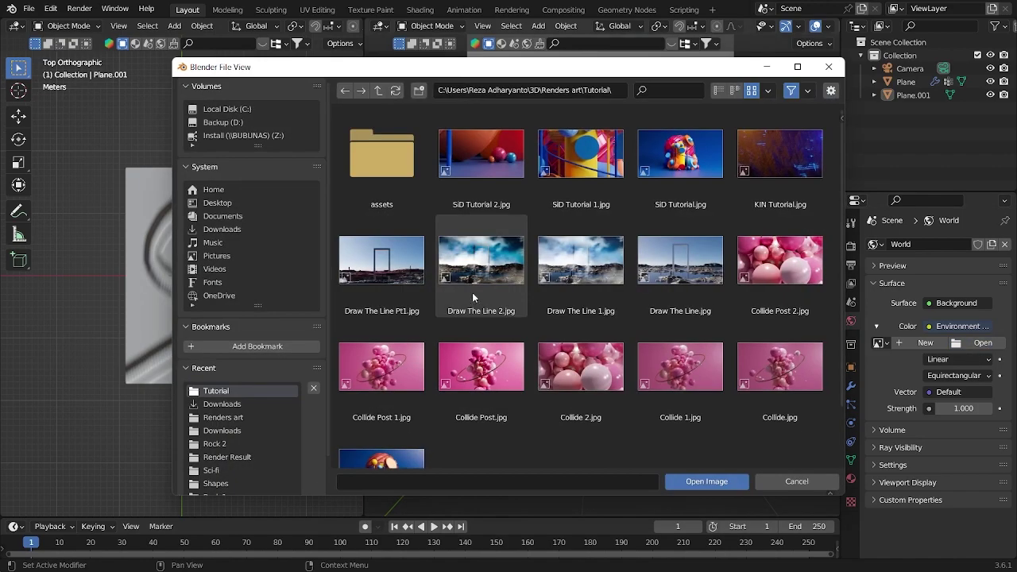
pyautogui.click(222, 229)
pyautogui.scroll(-3, 561, 287)
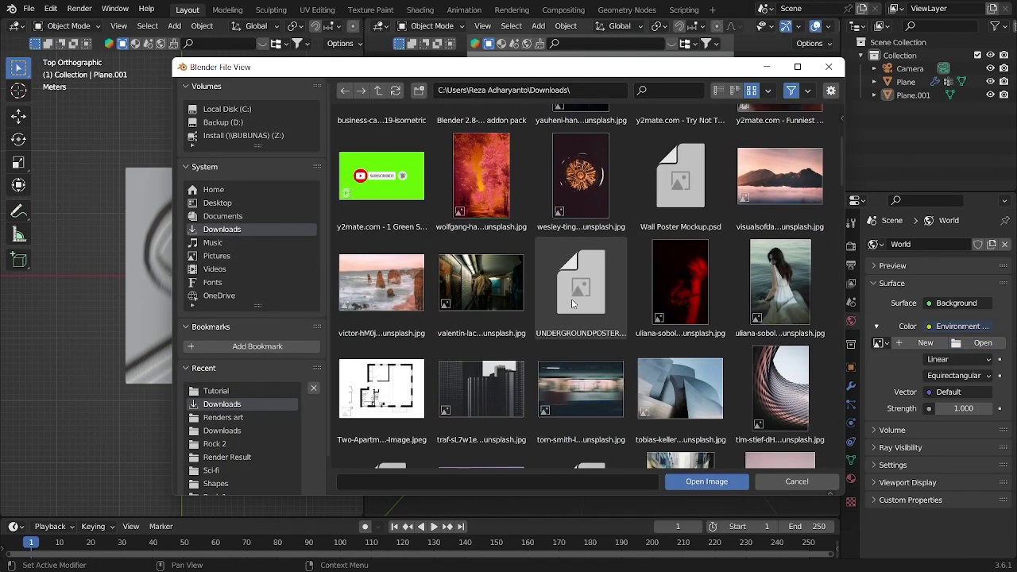
pyautogui.scroll(-3, 568, 310)
pyautogui.scroll(-6, 544, 338)
pyautogui.scroll(-5, 548, 346)
pyautogui.scroll(-2, 565, 340)
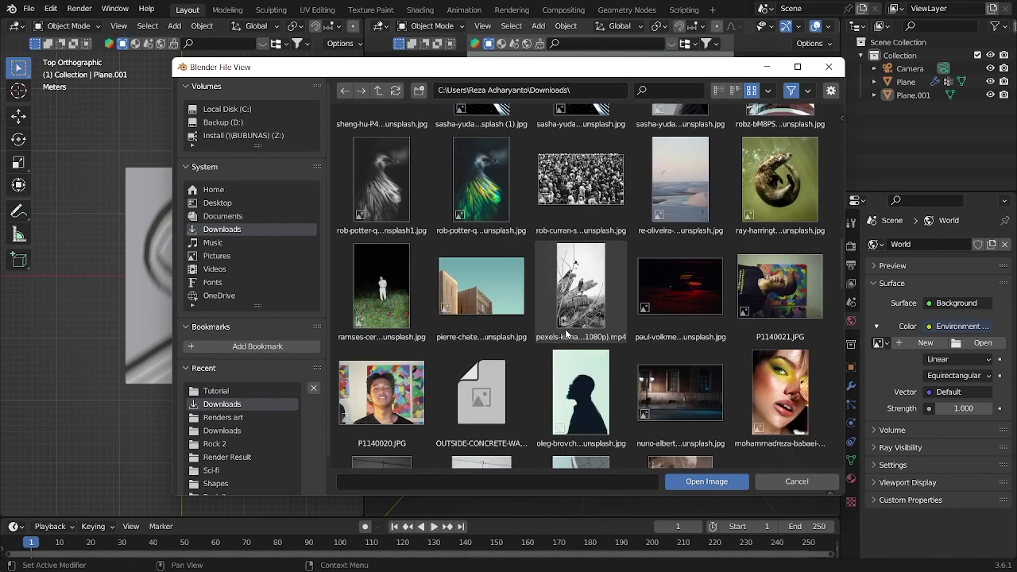
pyautogui.scroll(-5, 571, 332)
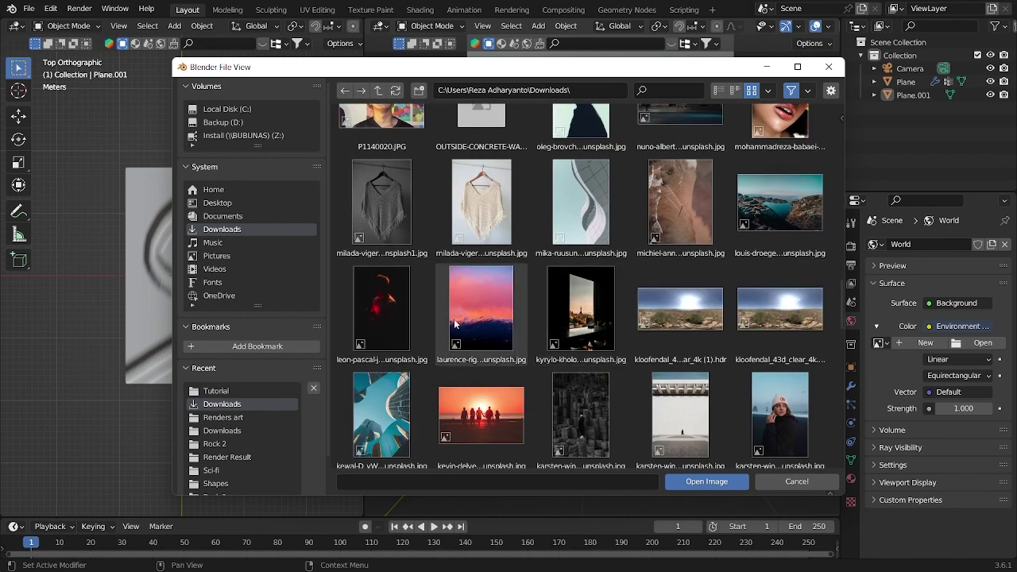
pyautogui.click(481, 310)
pyautogui.click(707, 482)
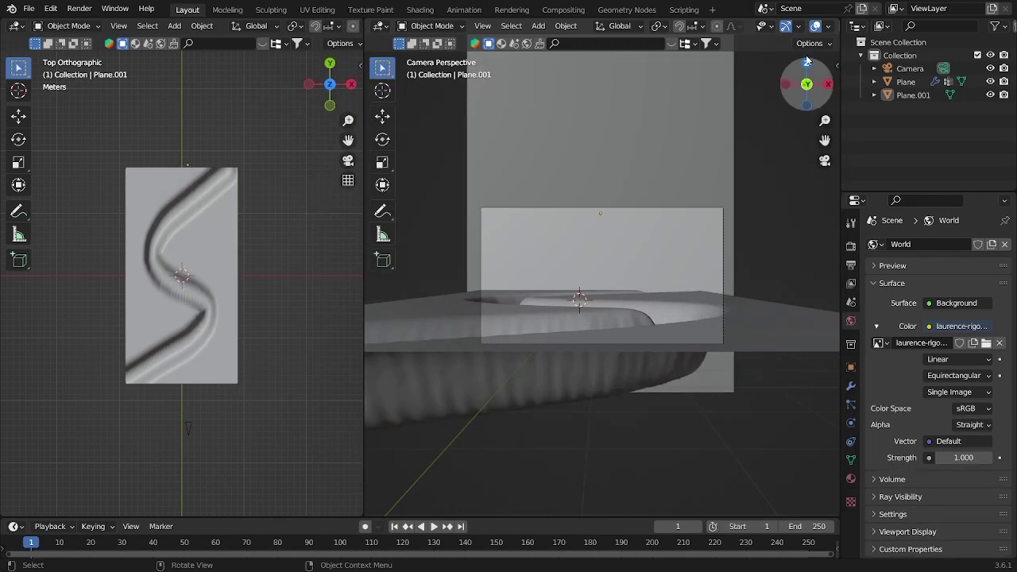
# Switch the camera viewport to rendered shading and enlarge the camera frame in it.
pyautogui.scroll(-3, 807, 35)
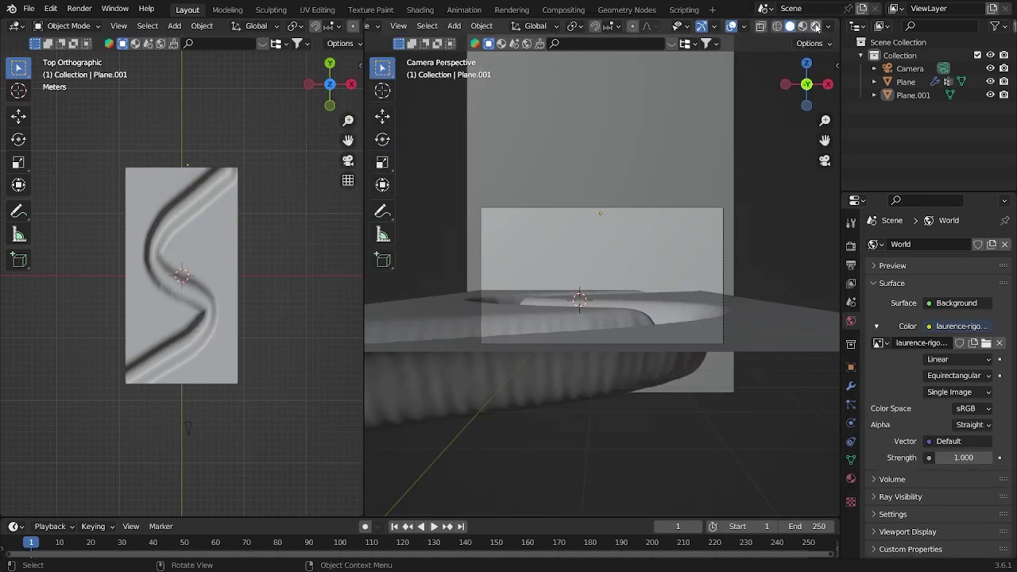
pyautogui.click(816, 26)
pyautogui.scroll(3, 742, 248)
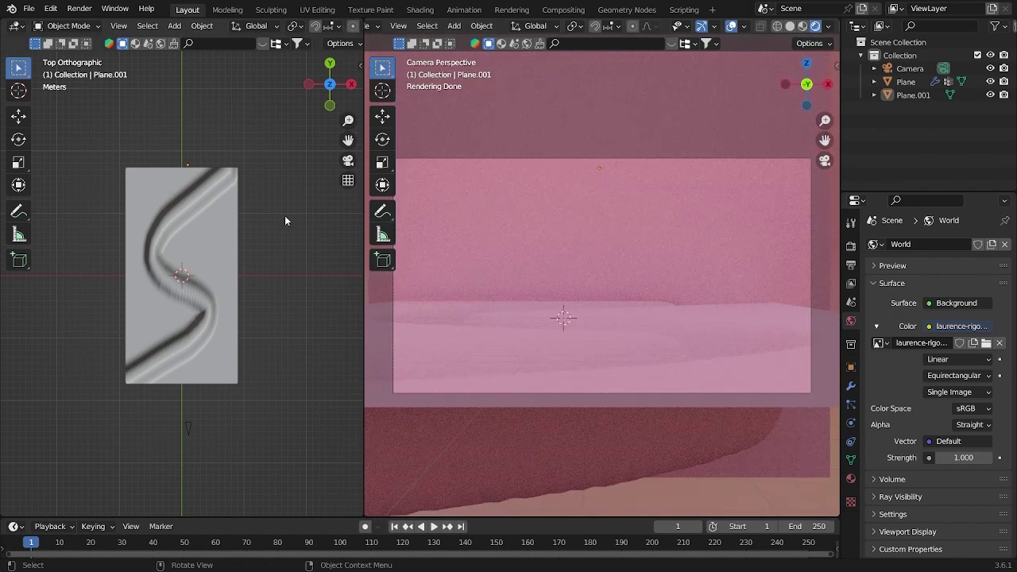
# Move the backdrop plane about 0.5 m along Y toward the camera, against the ground's far edge.
pyautogui.click(671, 236)
pyautogui.press('g')
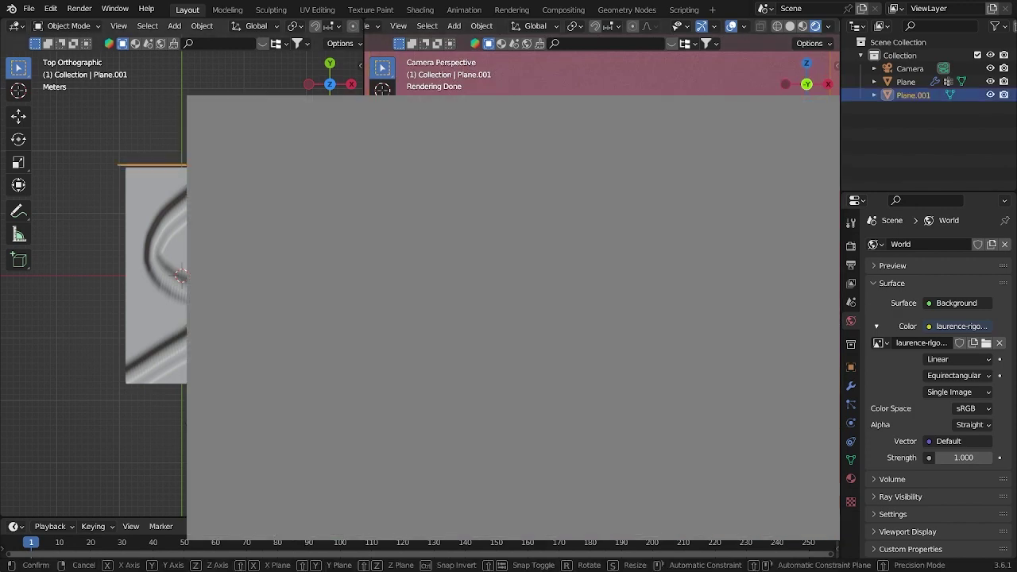
pyautogui.press('y')
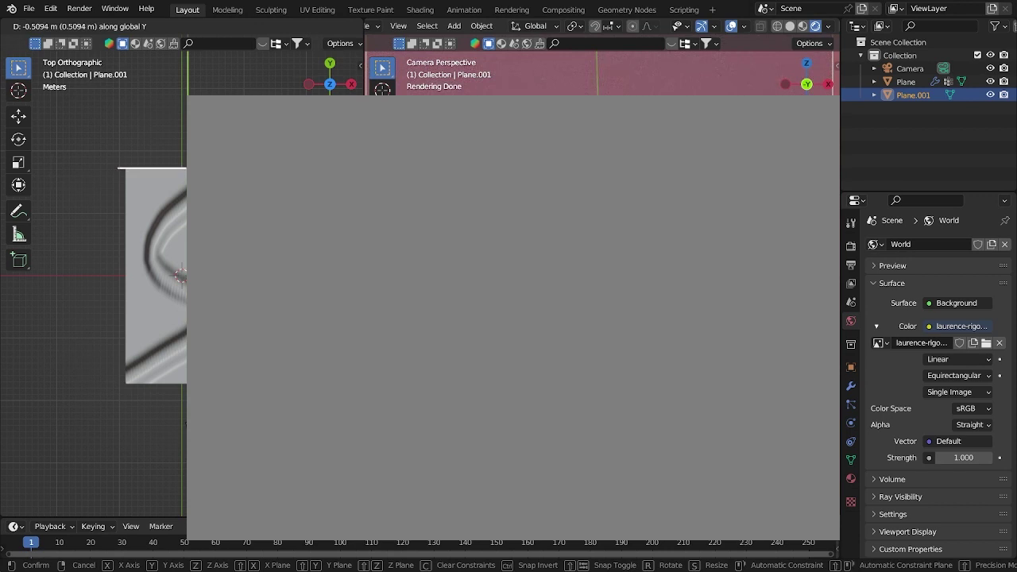
pyautogui.click(186, 423)
pyautogui.click(186, 424)
# Select the camera and, from the front view, lower it about 0.12 m along Z.
pyautogui.moveTo(186, 423); pyautogui.dragTo(186, 378, button='middle')
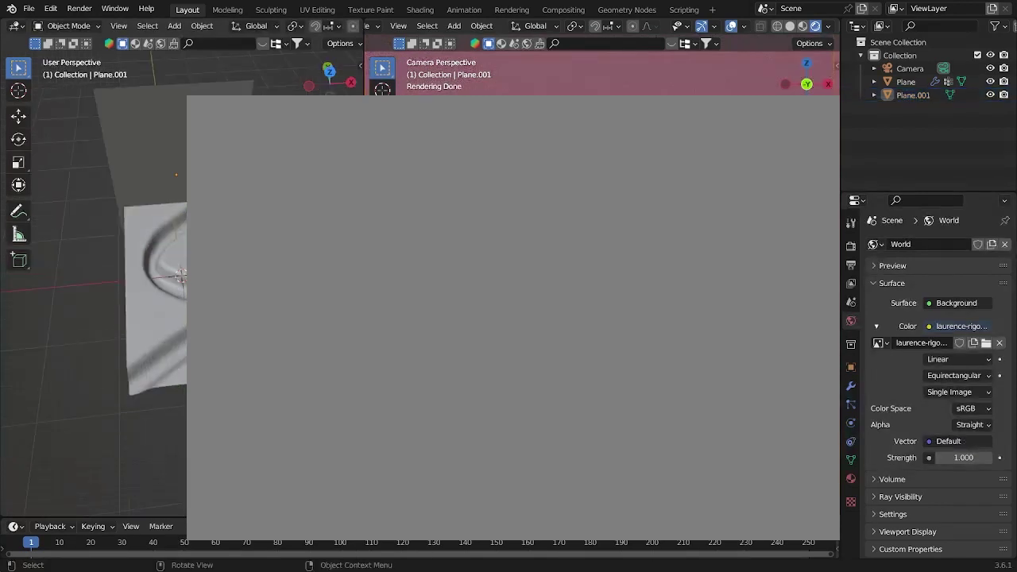
pyautogui.click(189, 421)
pyautogui.press('KP_1')
pyautogui.scroll(2, 191, 382)
pyautogui.press('g')
pyautogui.press('z')
pyautogui.press('Return')
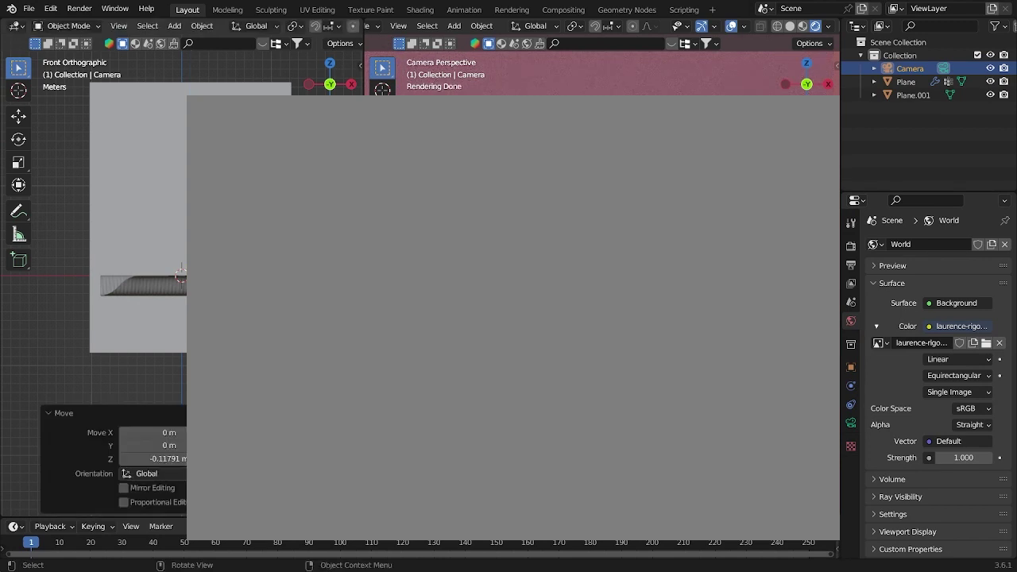
# From the top view, select the ground plane and apply a dune material from the asset library search "DUNNE".
pyautogui.click(185, 382)
pyautogui.scroll(-2, 185, 381)
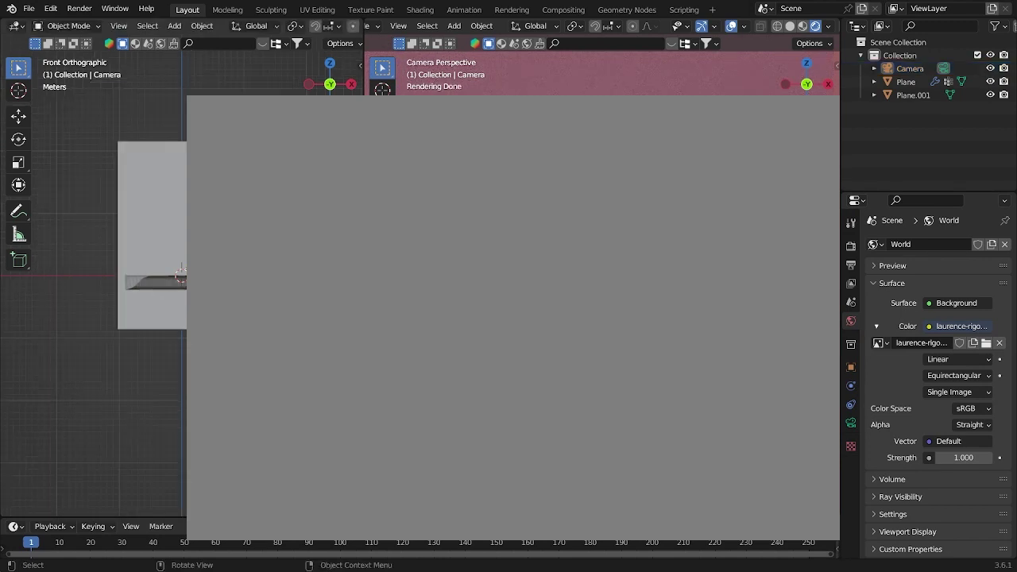
pyautogui.press('KP_7')
pyautogui.click(222, 192)
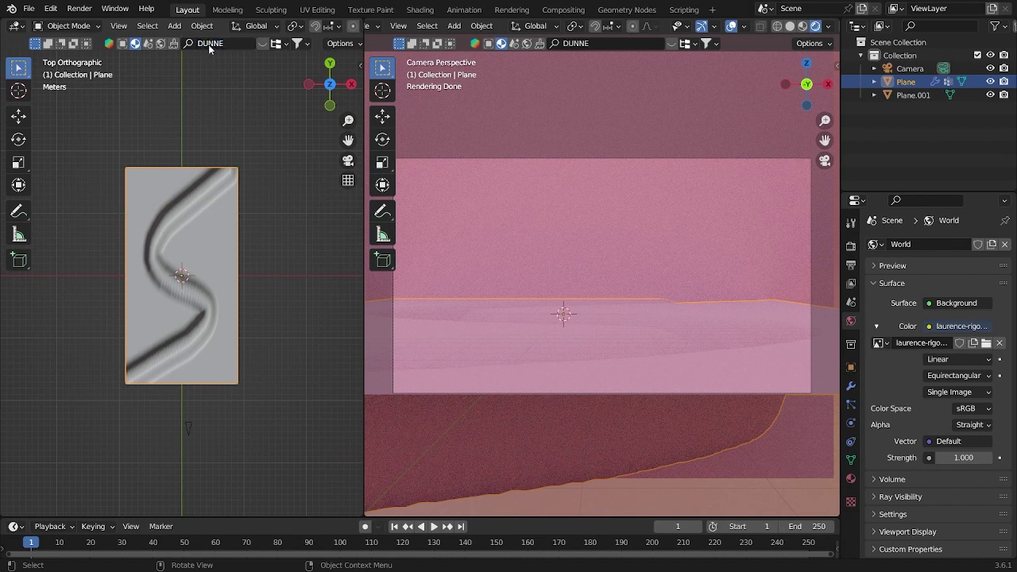
pyautogui.click(260, 46)
pyautogui.click(263, 46)
pyautogui.click(191, 114)
pyautogui.click(243, 73)
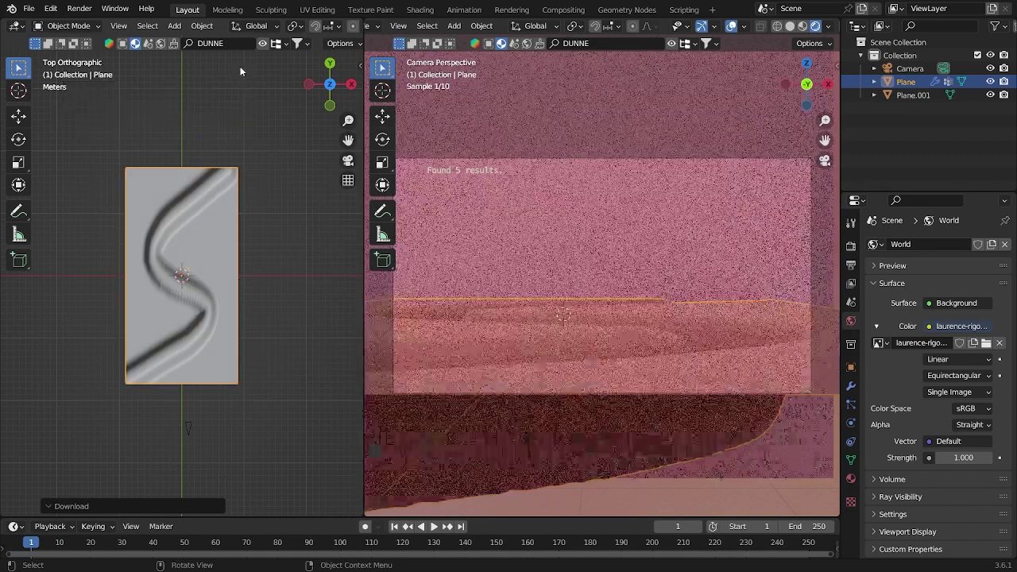
# Add a plane at the origin over the ground and scale it uniformly by about 18.93.
pyautogui.click(232, 43)
pyautogui.press('Return')
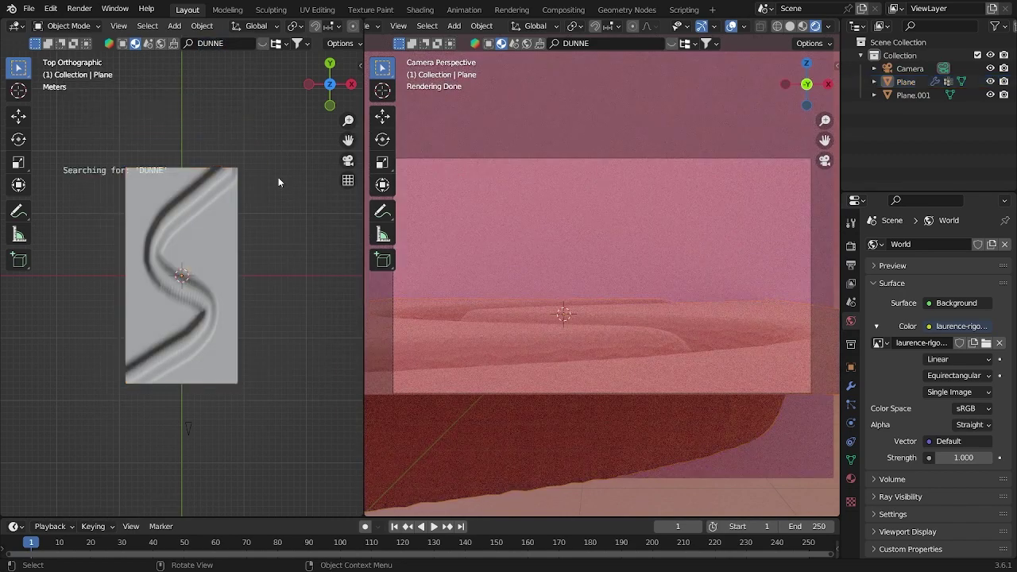
pyautogui.hotkey('shift', 'a')
pyautogui.moveTo(246, 36)
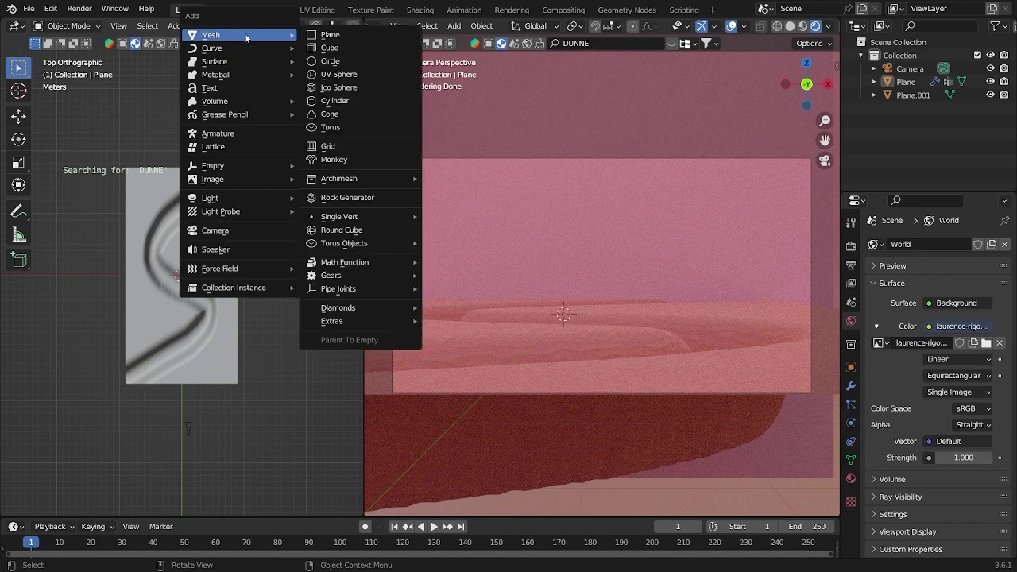
pyautogui.click(330, 34)
pyautogui.press('s')
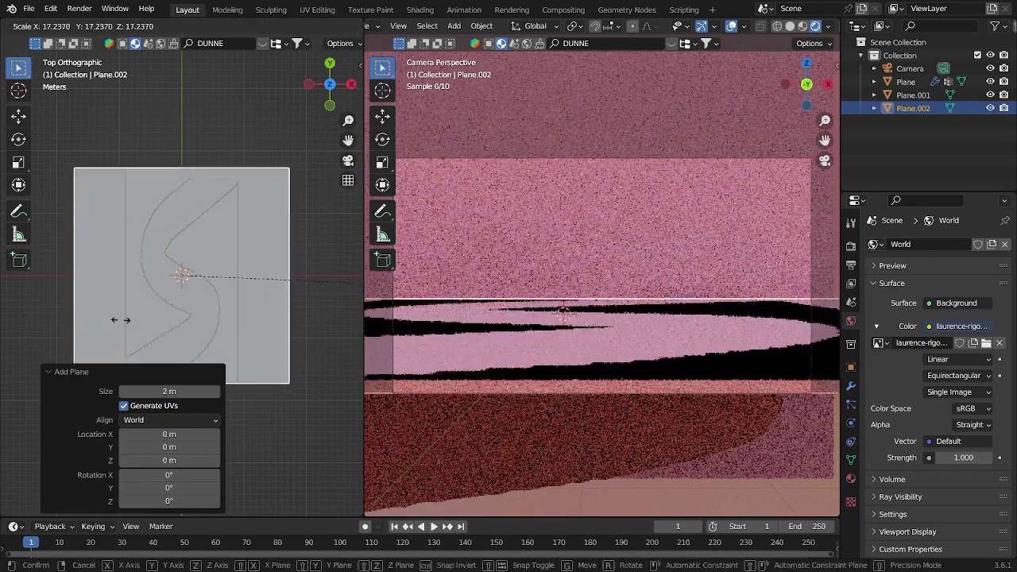
pyautogui.click(267, 319)
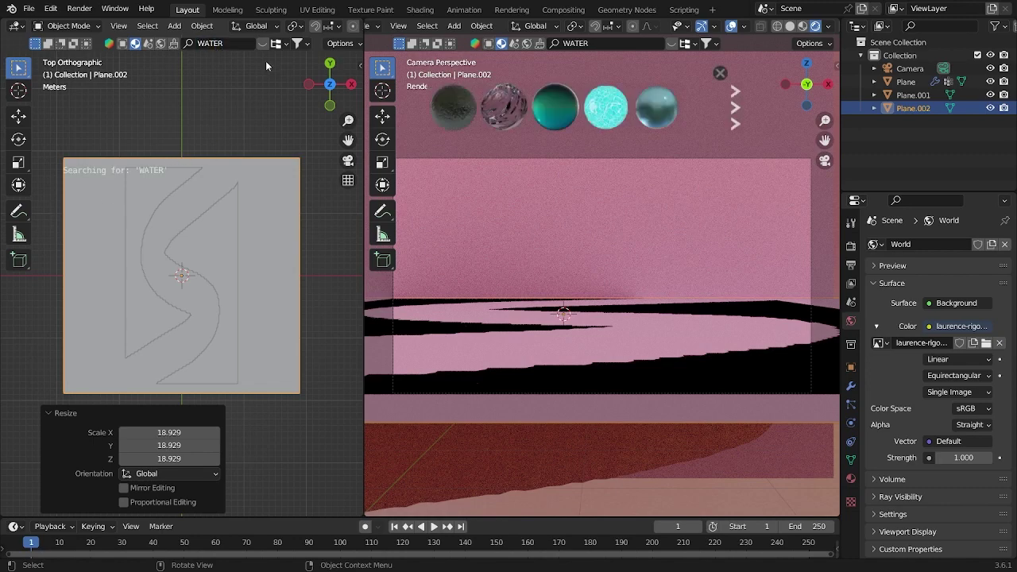
# Search the material library for "WATER" and apply the Pond water animated material to the new large plane.
pyautogui.click(736, 109)
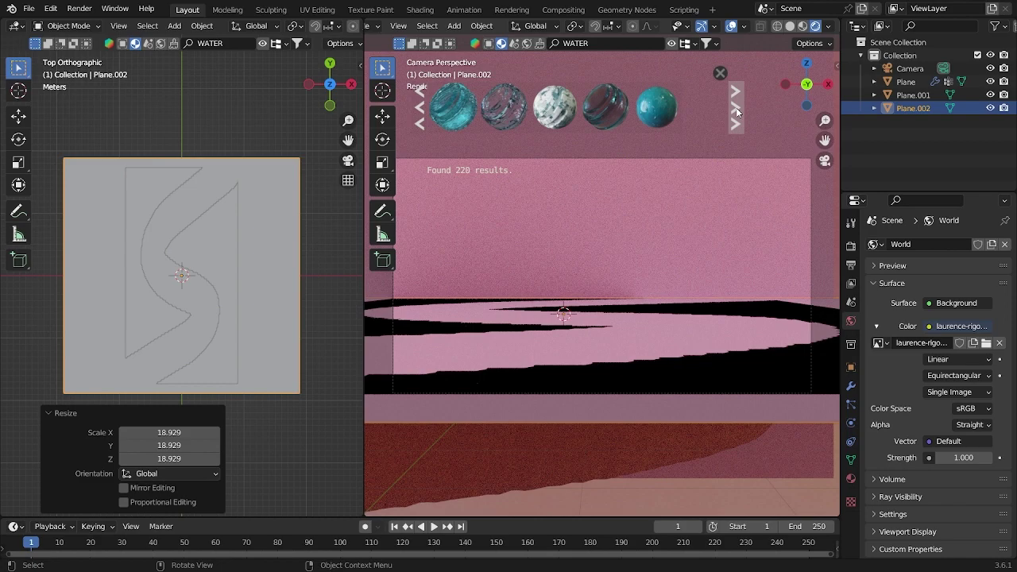
pyautogui.moveTo(605, 106); pyautogui.dragTo(191, 271)
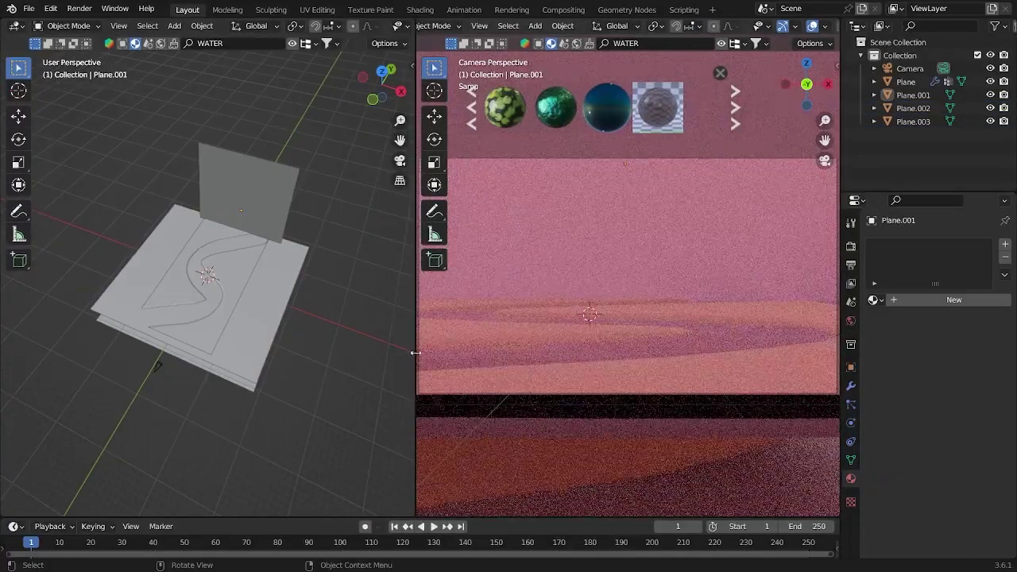
# Split the camera viewport into two stacked views.
pyautogui.rightClick(413, 358)
pyautogui.click(419, 365)
pyautogui.click(557, 291)
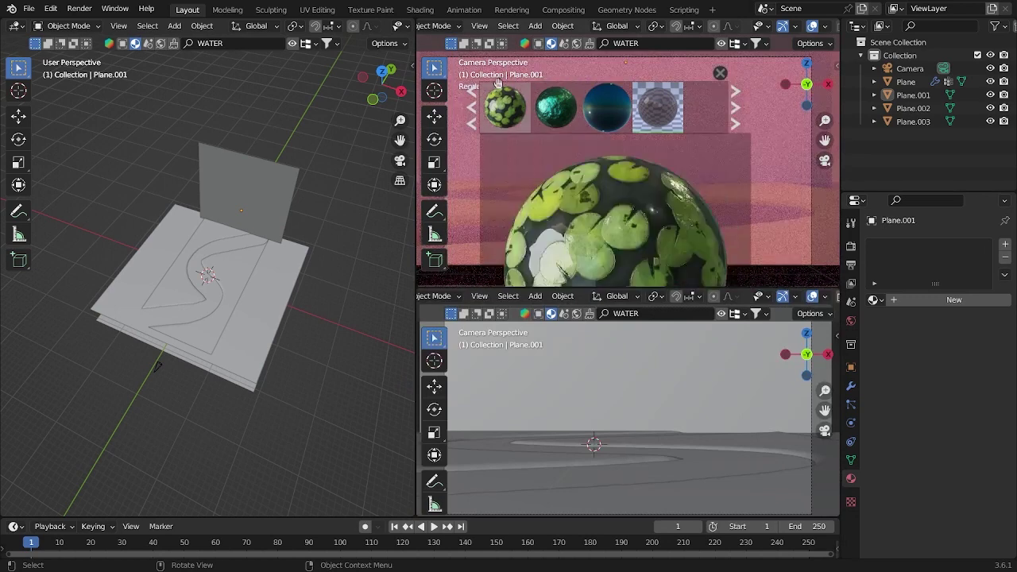
# Hide the toolbar and the header of the upper rendered camera view.
pyautogui.press('t')
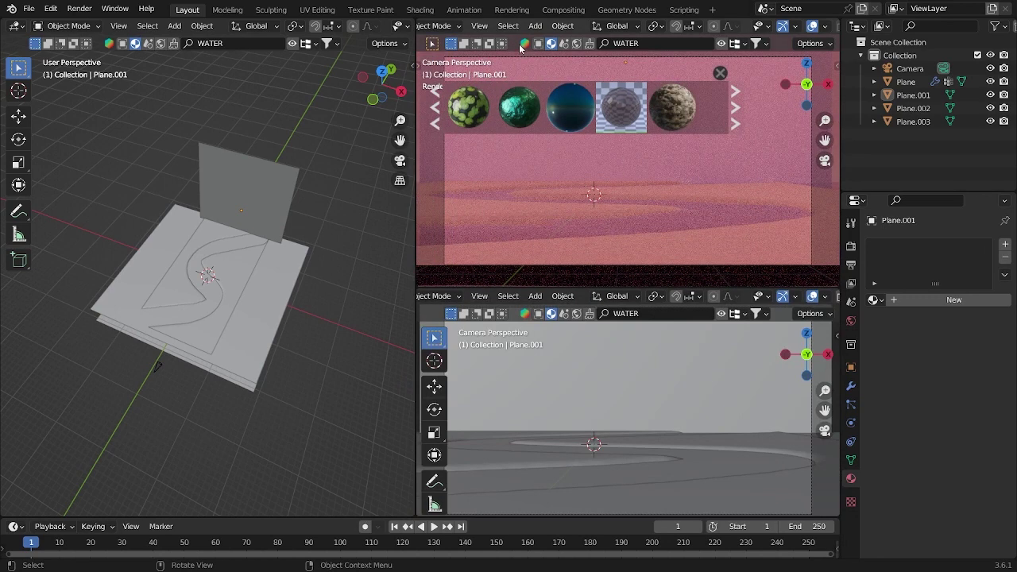
pyautogui.rightClick(585, 30)
pyautogui.click(585, 35)
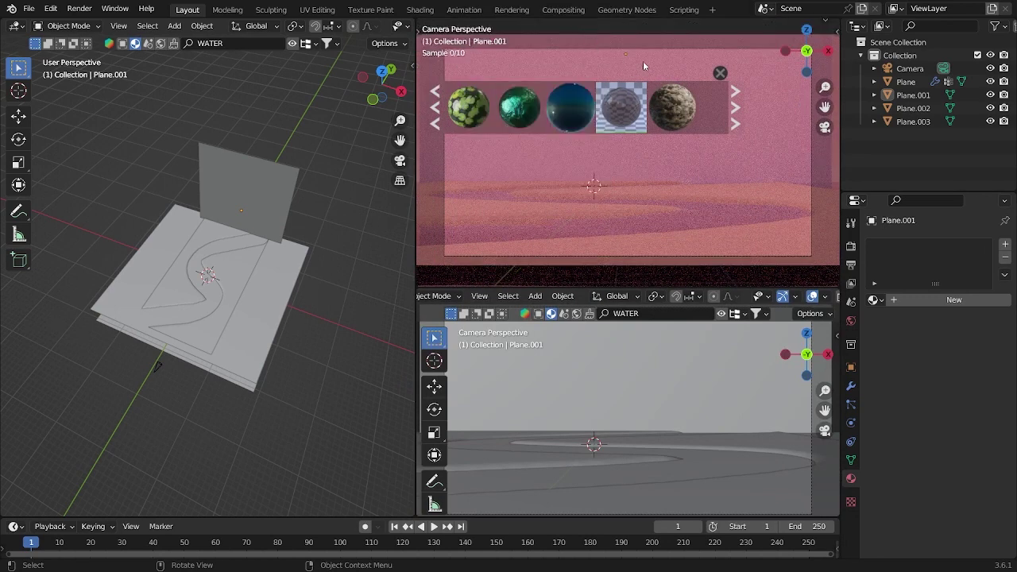
pyautogui.scroll(3, 709, 98)
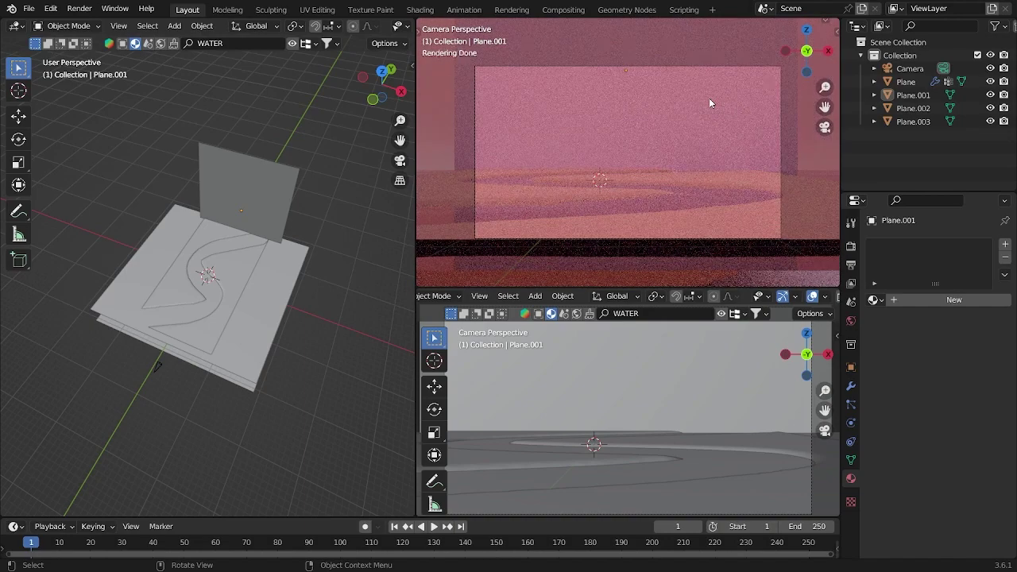
# Enable Render Region in the output format settings and fit the camera frame in the rendered view.
pyautogui.click(851, 265)
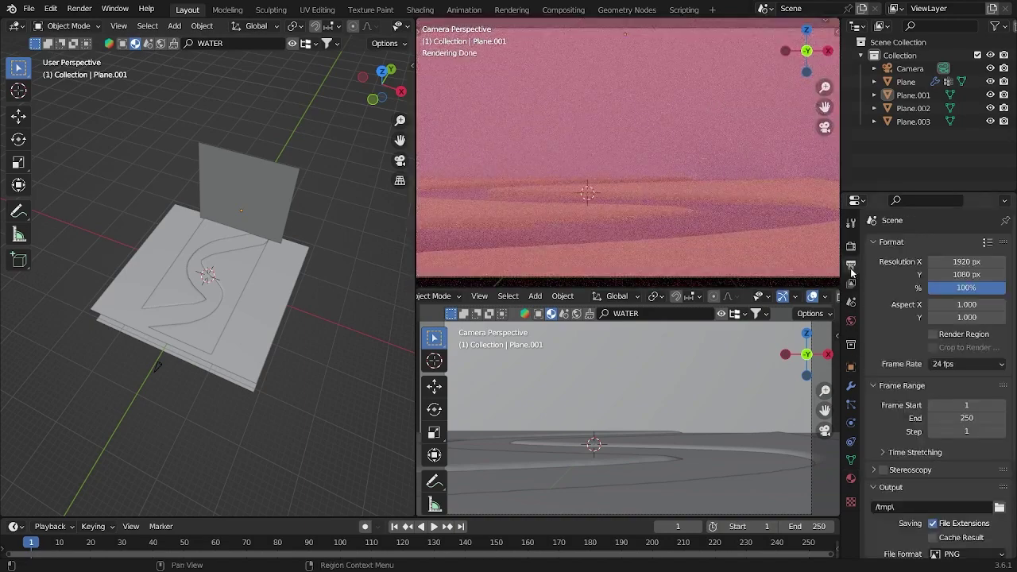
pyautogui.click(934, 335)
pyautogui.press('Home')
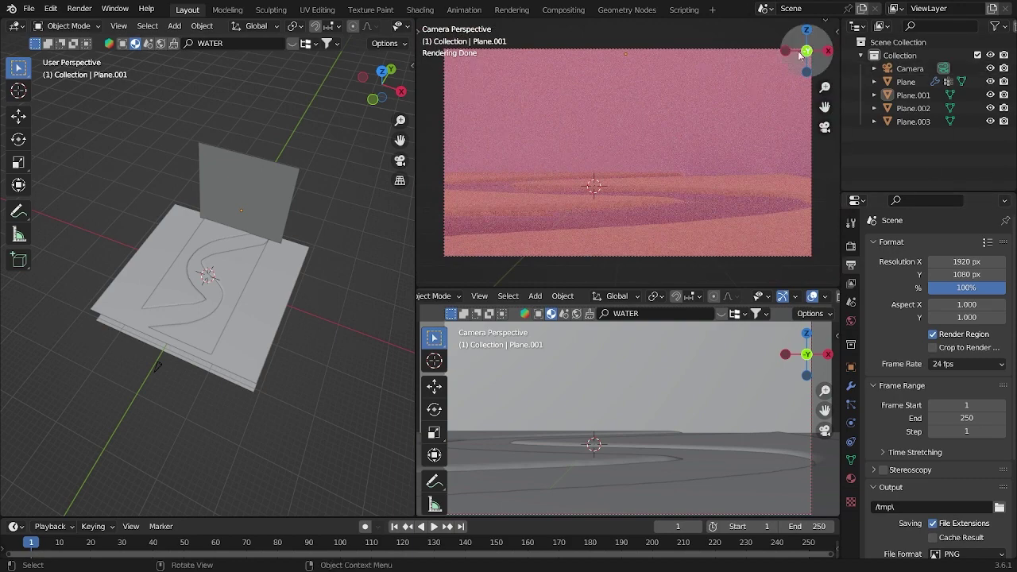
# Turn off gizmos and overlays in the rendered camera view and hide its header again.
pyautogui.click(825, 25)
pyautogui.click(813, 27)
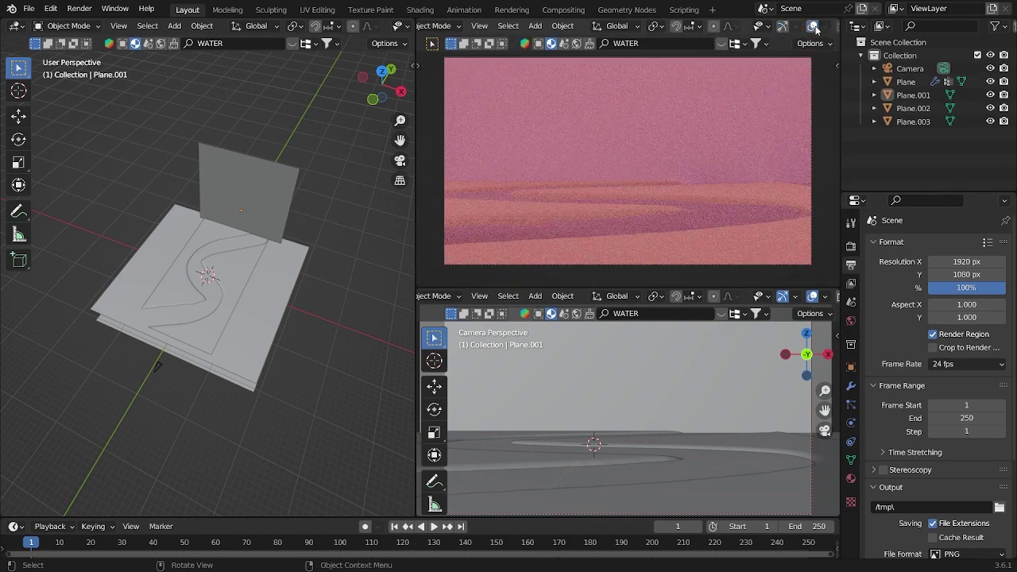
pyautogui.rightClick(740, 32)
pyautogui.click(741, 34)
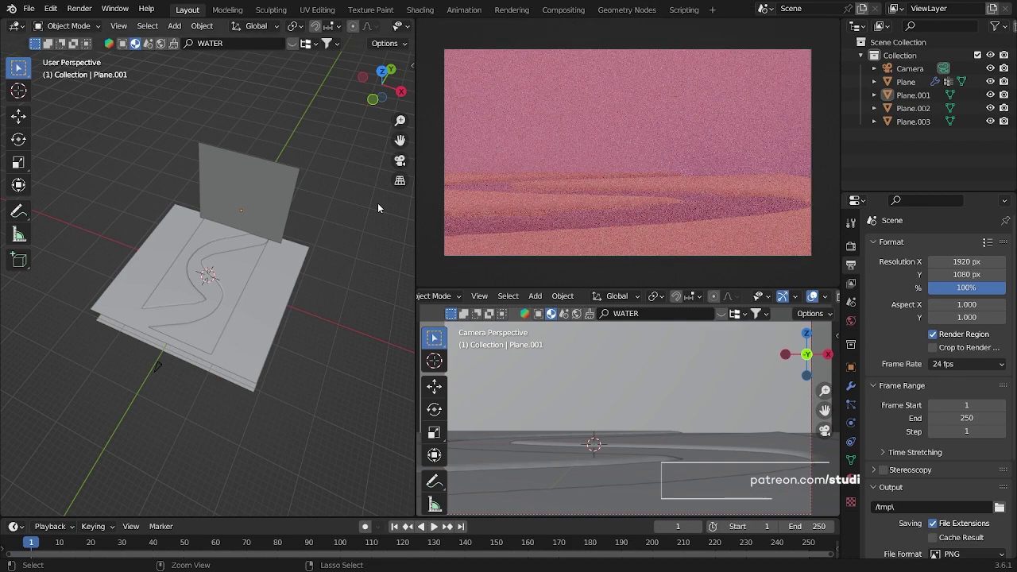
# Save the Blender file.
pyautogui.hotkey('ctrl', 's')
pyautogui.moveTo(297, 352); pyautogui.dragTo(314, 313, button='middle')
pyautogui.hotkey('shift', 'a')
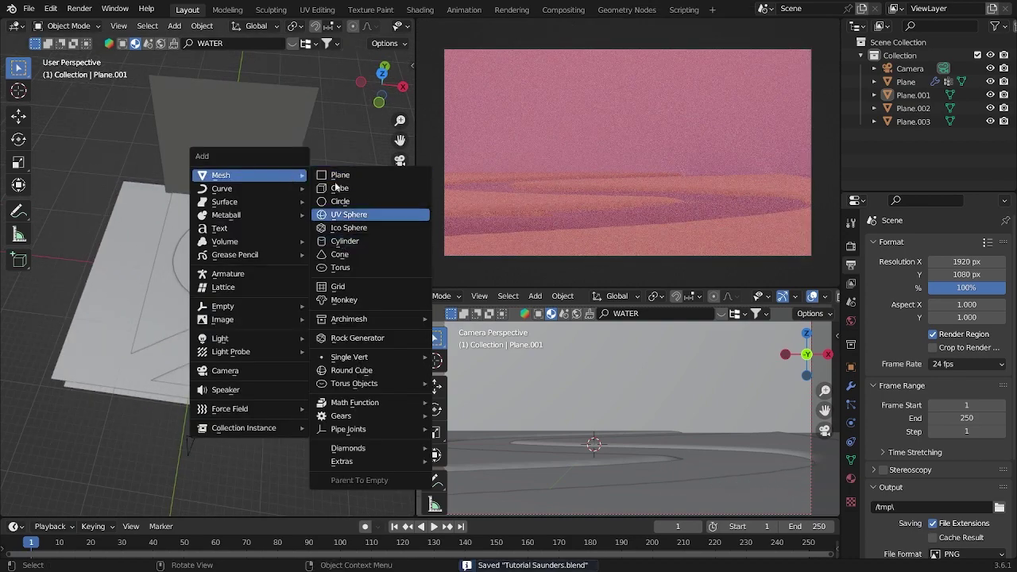
# Select the backdrop plane, turn the lower camera view into a Shader Editor and create a new material for the plane.
pyautogui.click(251, 95)
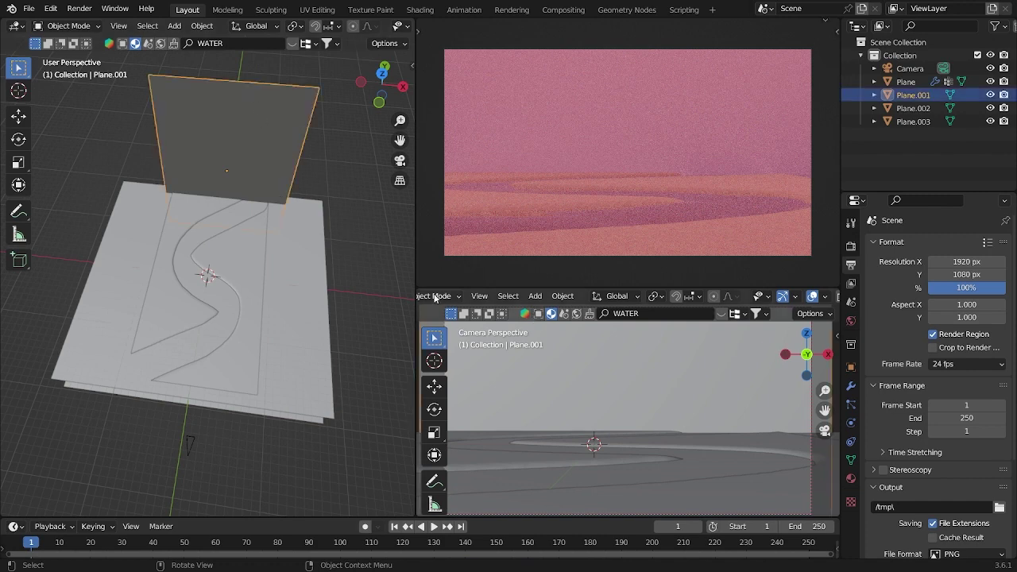
pyautogui.scroll(2, 436, 297)
pyautogui.click(436, 297)
pyautogui.click(453, 432)
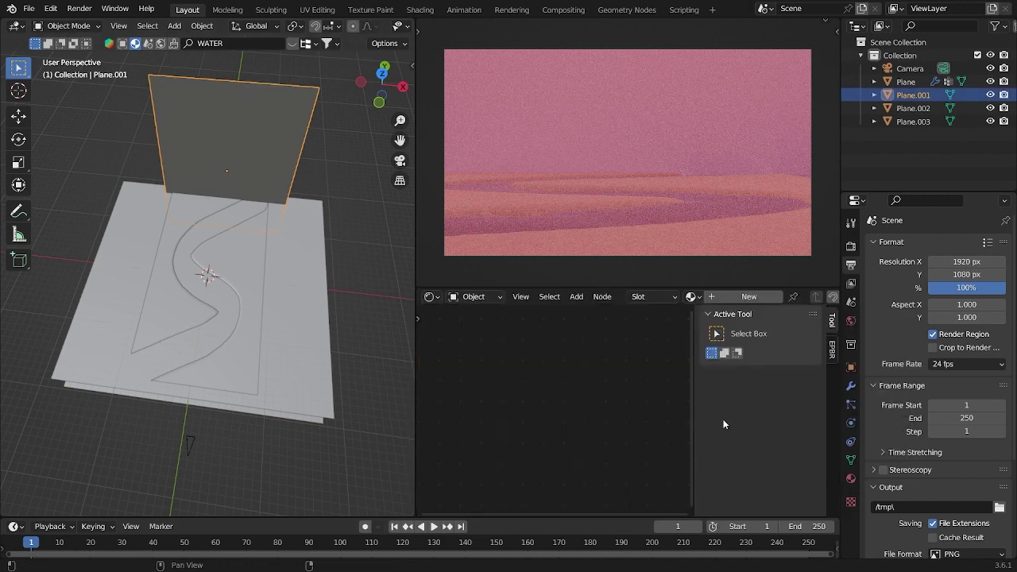
pyautogui.moveTo(691, 431); pyautogui.dragTo(839, 316)
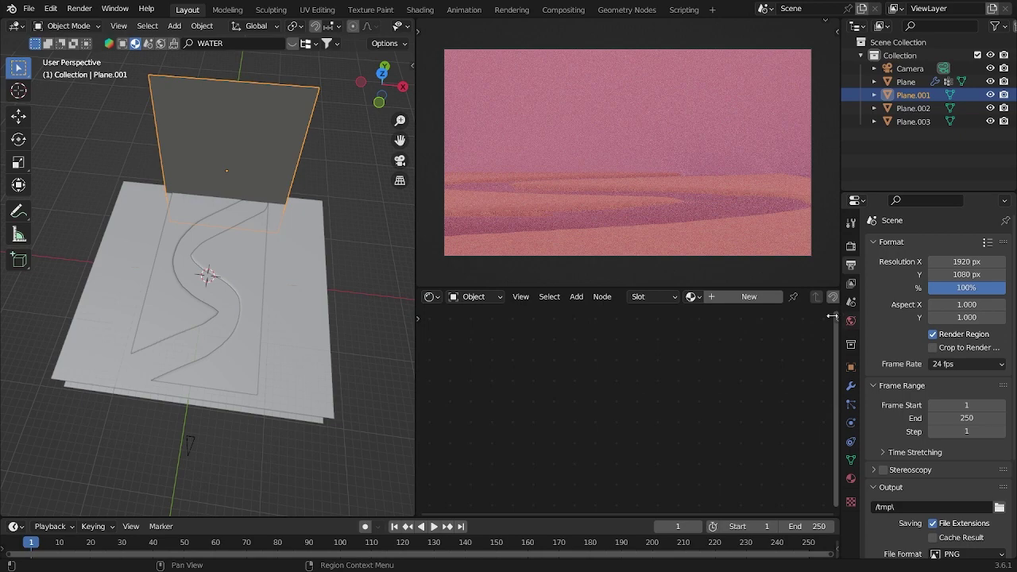
pyautogui.click(750, 297)
pyautogui.scroll(2, 597, 416)
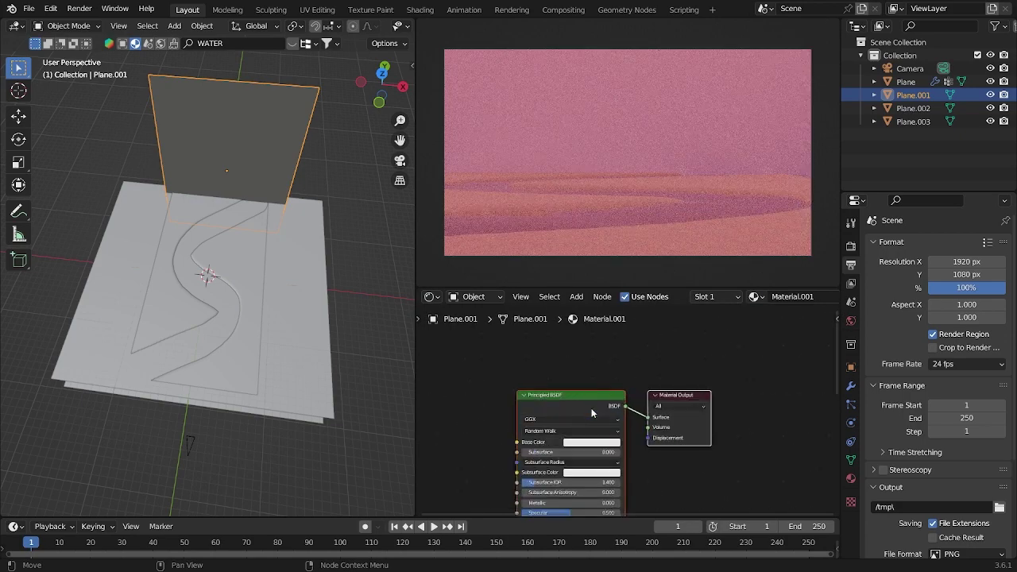
# Add an Image Texture to the backdrop material's base color and load the pink sunset mountain Unsplash photo from the Downloads folder.
pyautogui.hotkey('ctrl', 't')
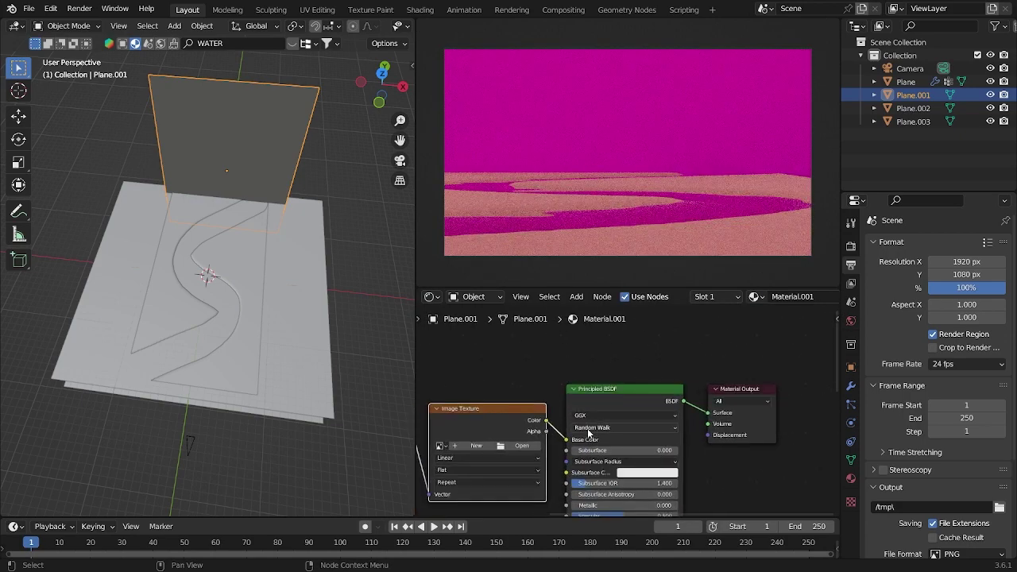
pyautogui.click(525, 454)
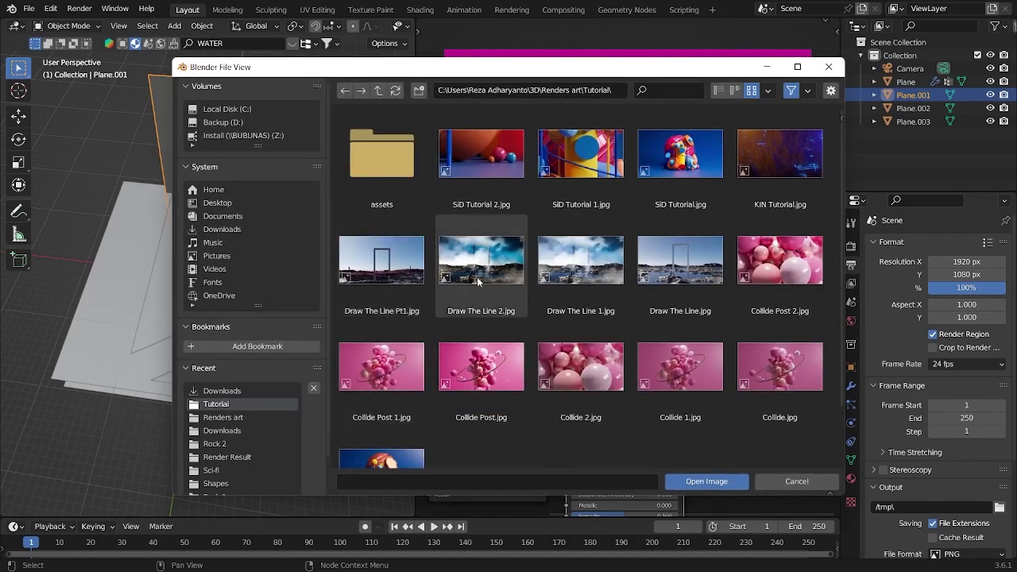
pyautogui.click(270, 231)
pyautogui.scroll(-3, 519, 271)
pyautogui.scroll(-15, 525, 280)
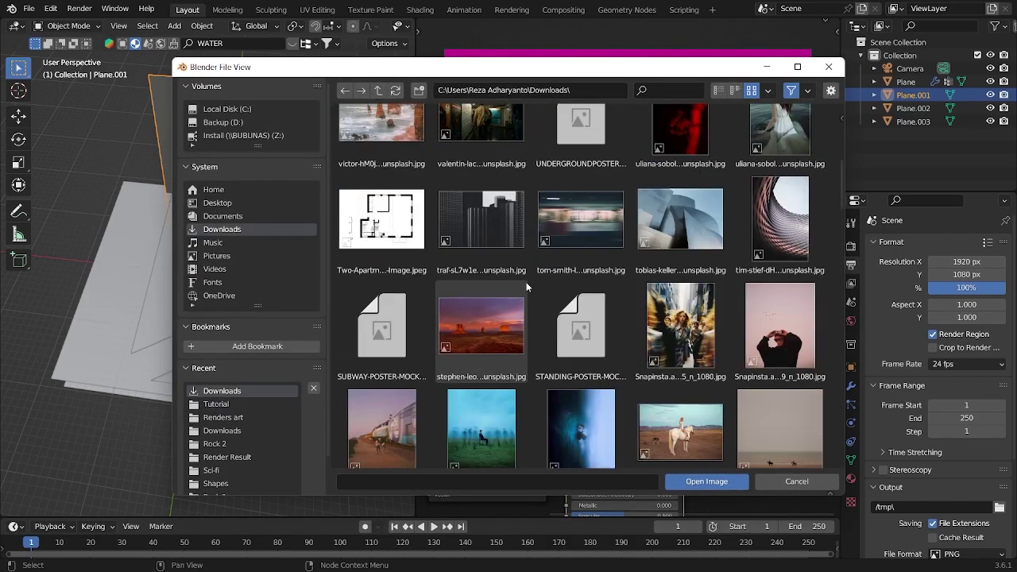
pyautogui.scroll(-5, 534, 290)
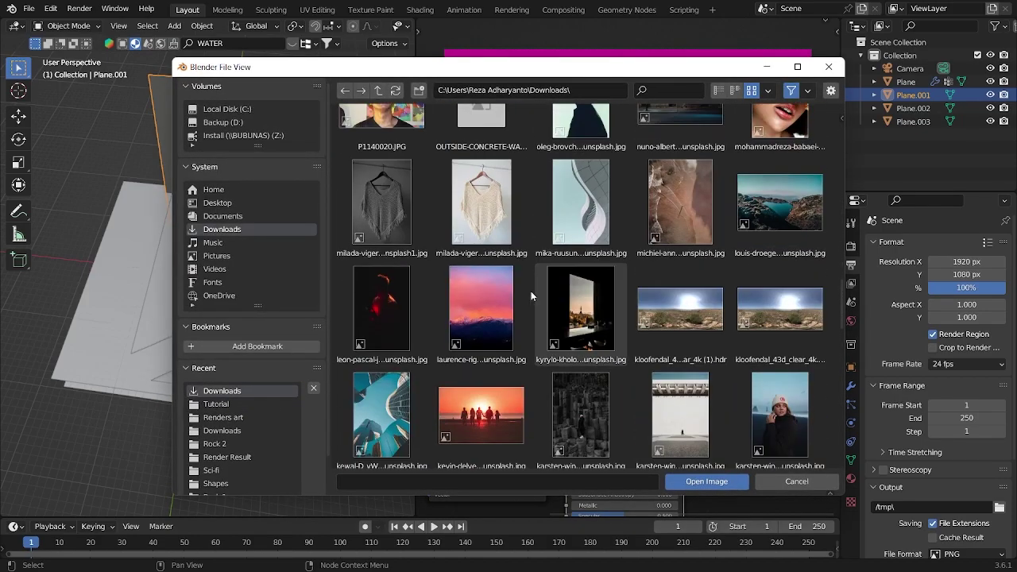
pyautogui.click(509, 306)
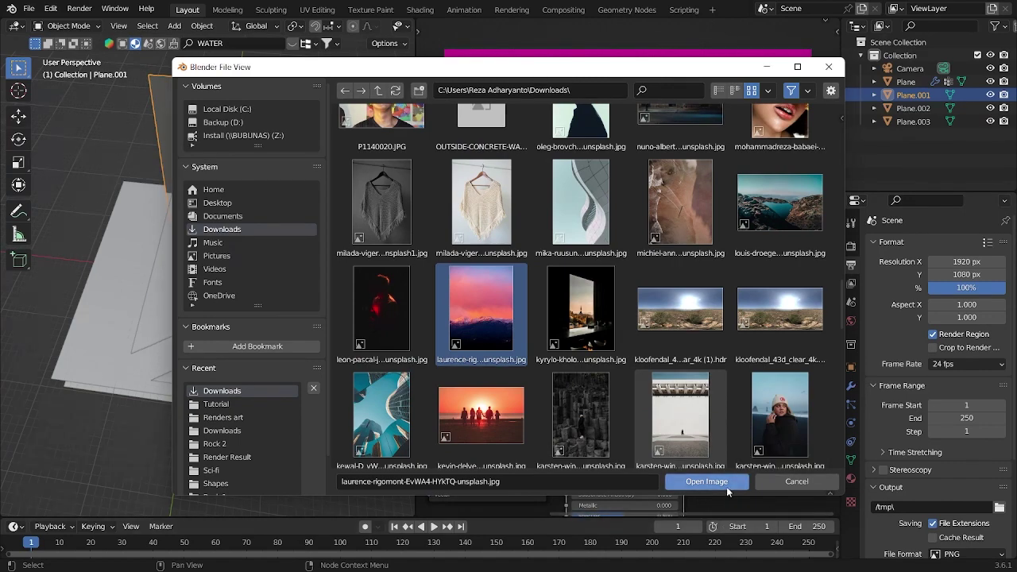
pyautogui.click(726, 483)
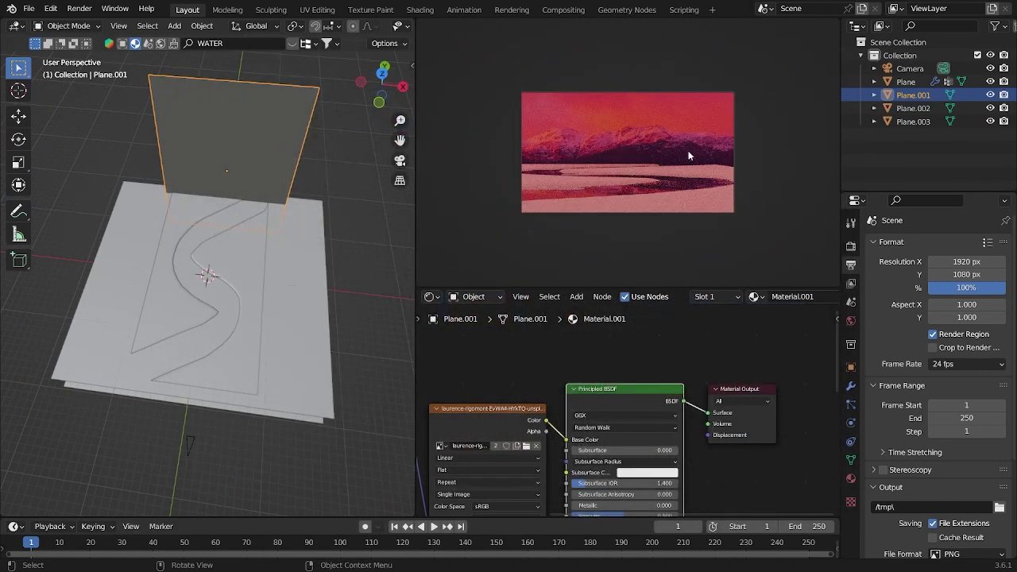
# Lower the backdrop plane about 1.37 m along Z so the mountains sit on the horizon.
pyautogui.press('g')
pyautogui.press('z')
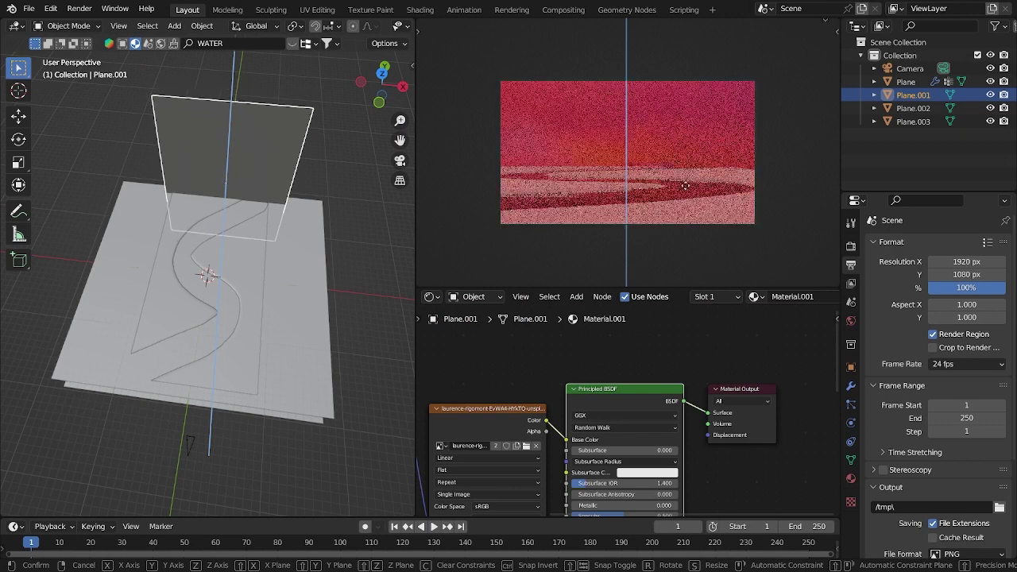
pyautogui.click(692, 173)
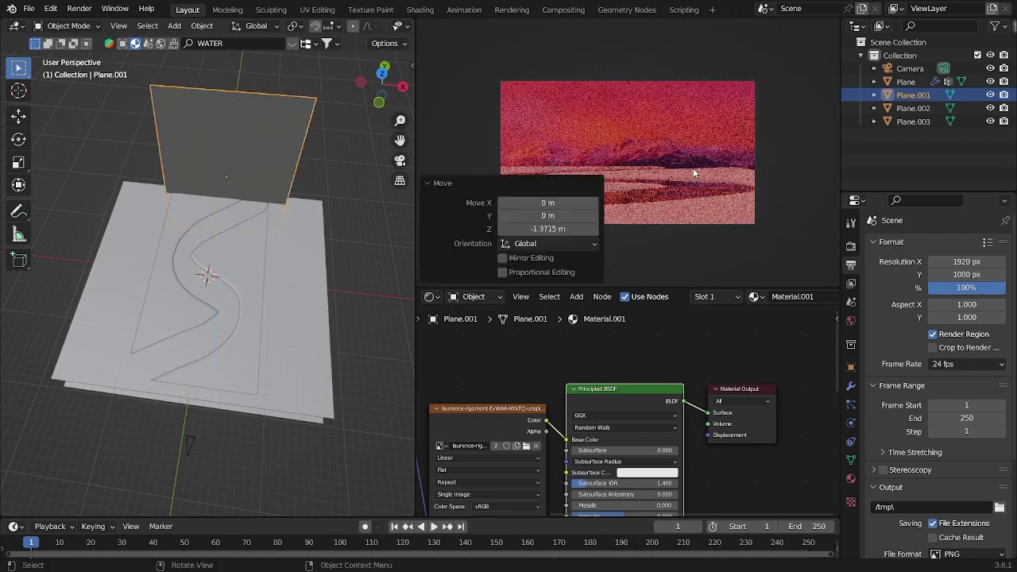
# Replace the backdrop's Principled BSDF with an Emission shader of strength 1.000, linked between the image texture and the material output.
pyautogui.moveTo(657, 475); pyautogui.dragTo(646, 456, button='middle')
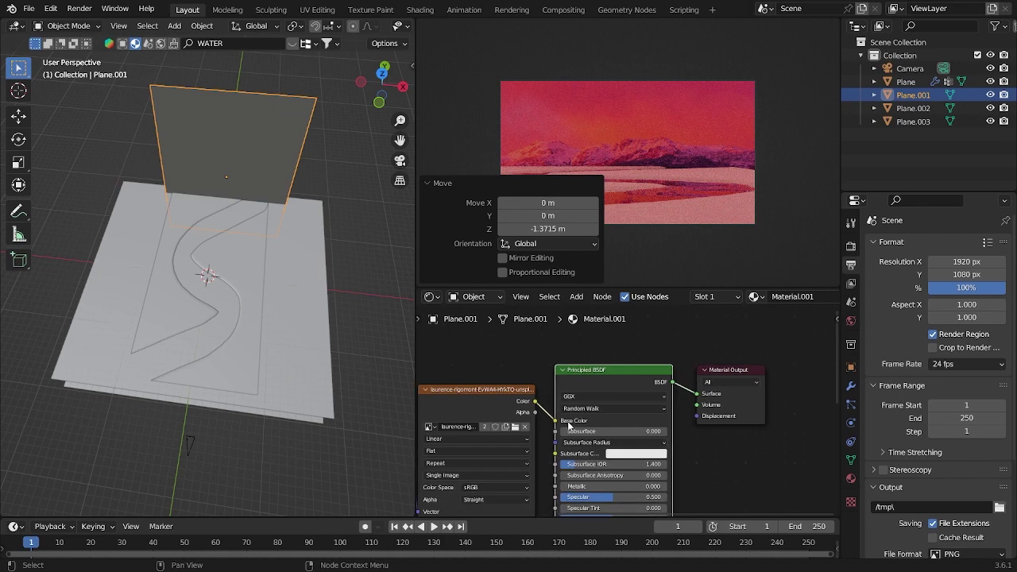
pyautogui.moveTo(556, 422); pyautogui.dragTo(683, 382)
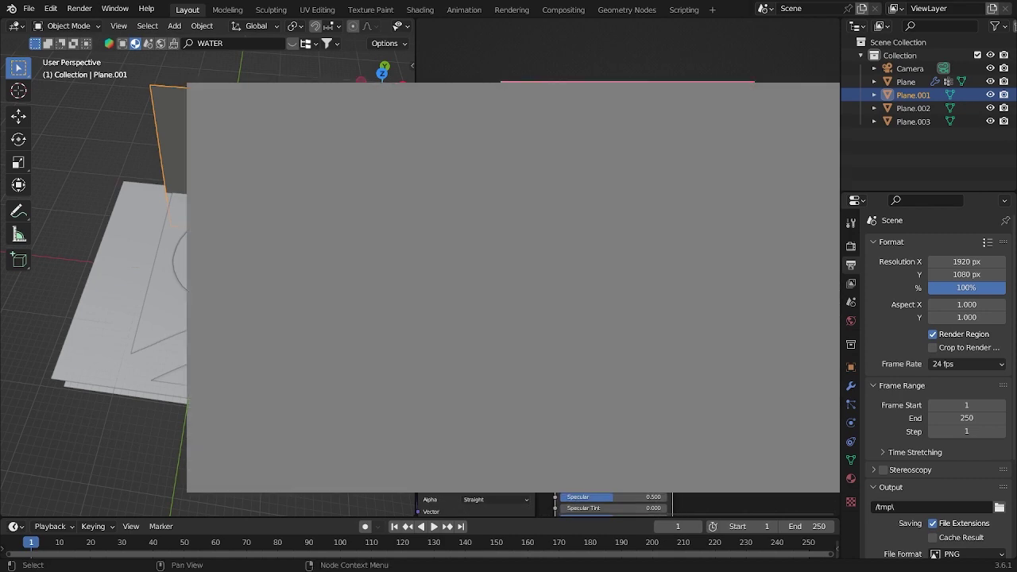
pyautogui.press('x')
pyautogui.hotkey('shift', 'a')
pyautogui.click(622, 351)
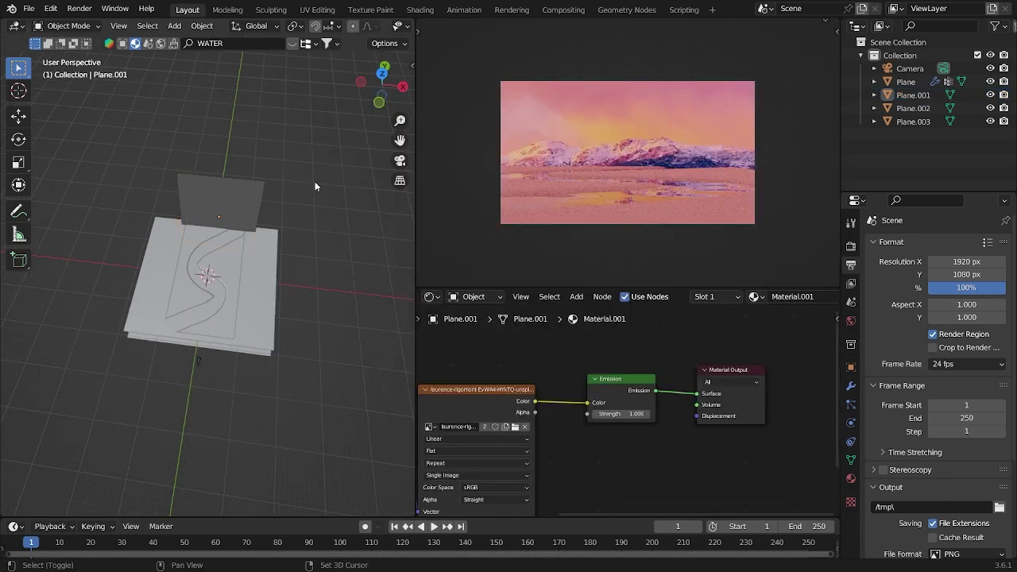
# Add an ico sphere at the origin with 4 subdivisions and shade it auto smooth.
pyautogui.hotkey('shift', 'a')
pyautogui.moveTo(318, 184)
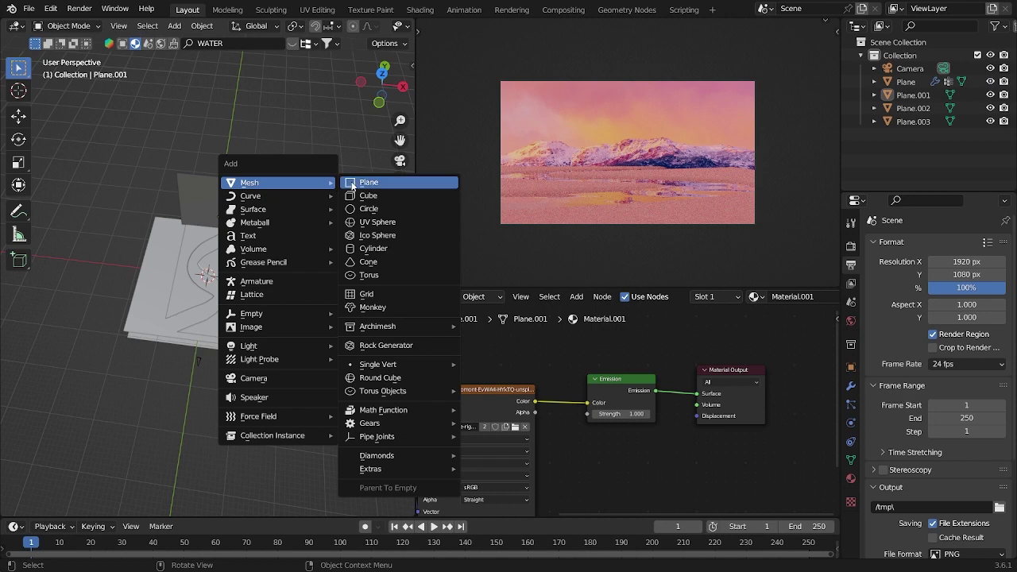
pyautogui.click(377, 235)
pyautogui.scroll(5, 361, 251)
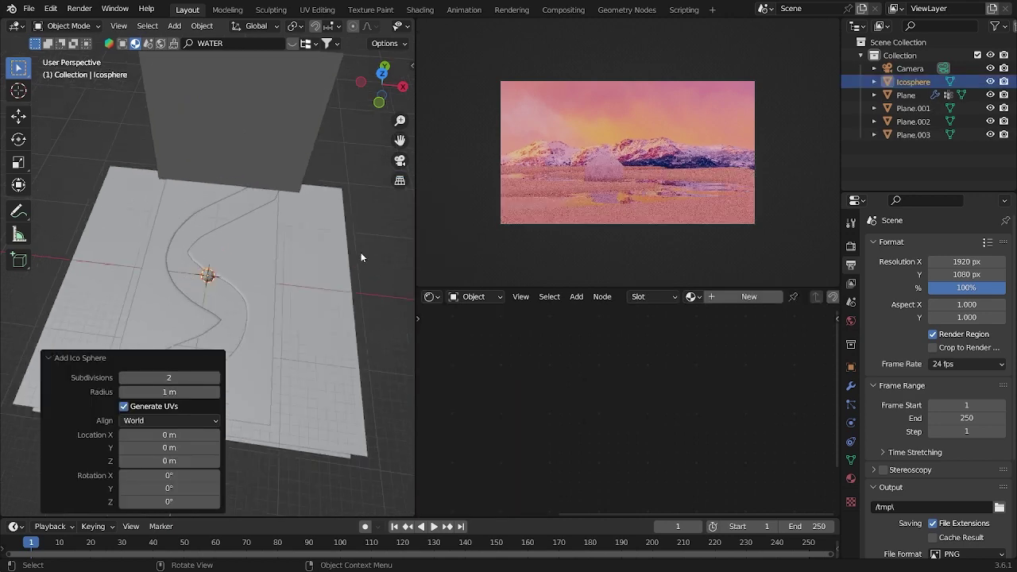
pyautogui.click(216, 379)
pyautogui.click(216, 378)
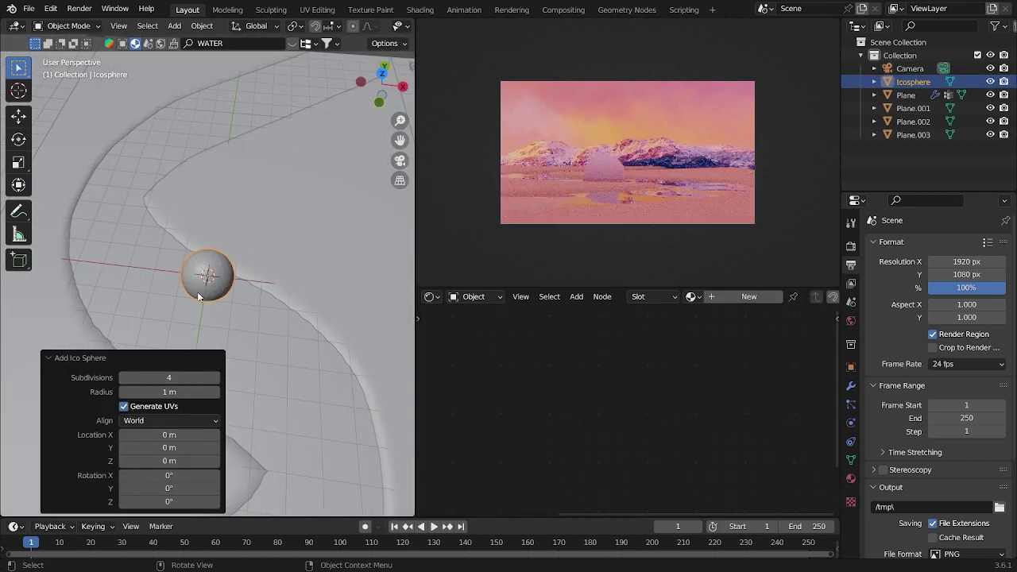
pyautogui.rightClick(205, 276)
pyautogui.click(202, 288)
# From the top view, scale the ico sphere up uniformly by about 1.87.
pyautogui.press('`')
pyautogui.click(249, 204)
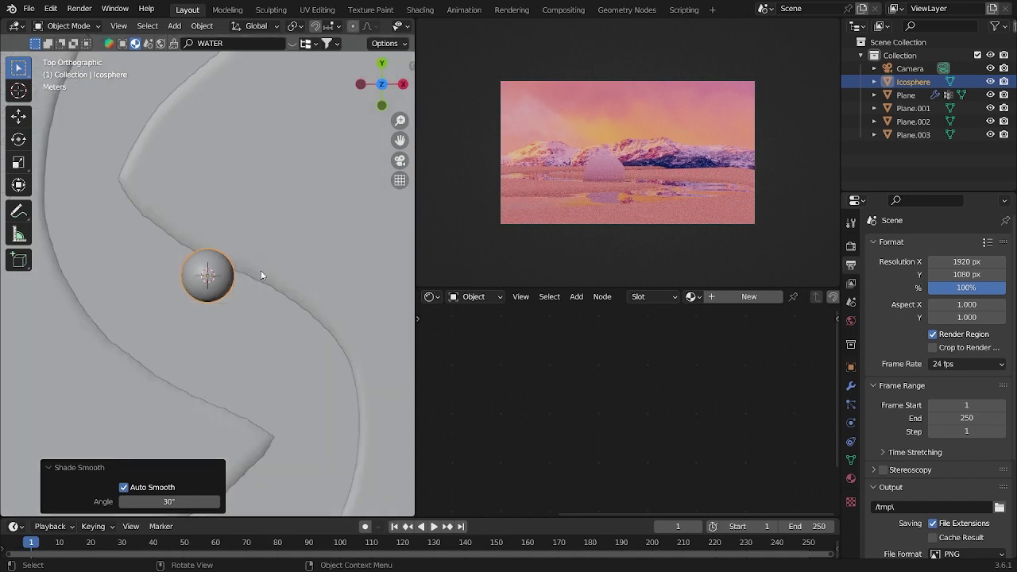
pyautogui.press('s')
pyautogui.click(308, 271)
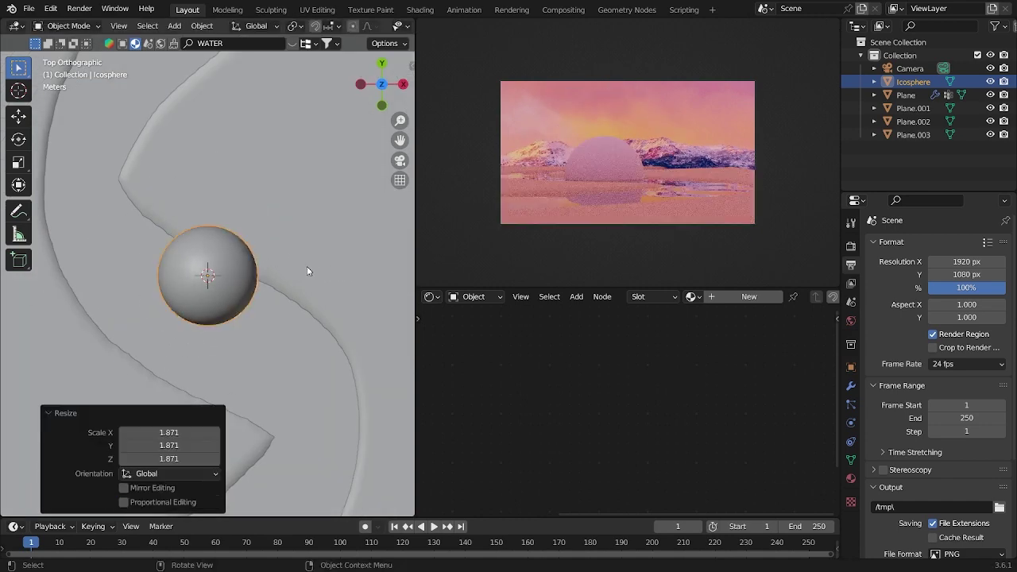
# Move the ico sphere about 0.91 m along X and -2.19 m along Y, and raise it about 1.99 m along Z.
pyautogui.press('g')
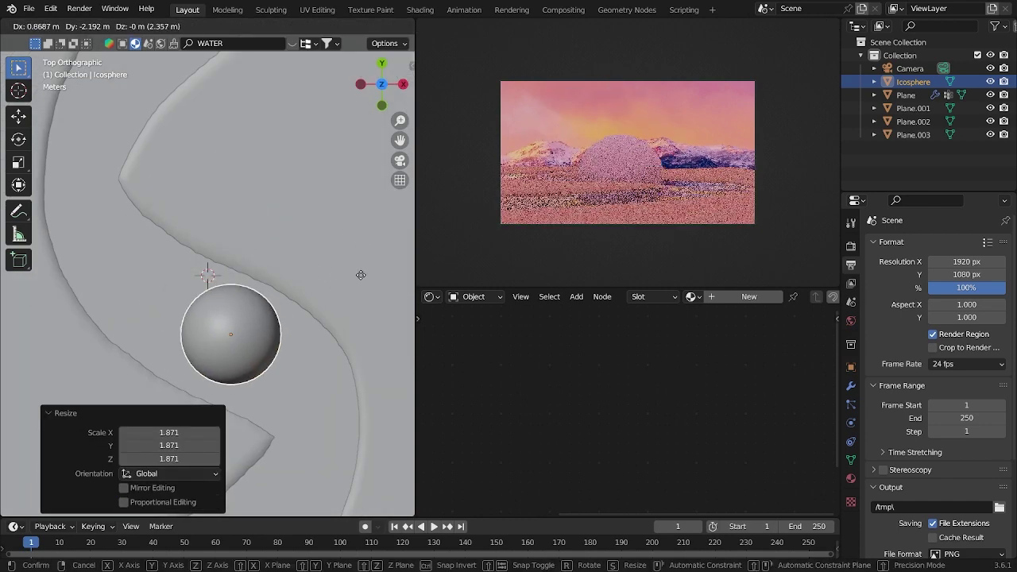
pyautogui.click(355, 258)
pyautogui.press('`')
pyautogui.click(309, 243)
pyautogui.press('g')
pyautogui.press('z')
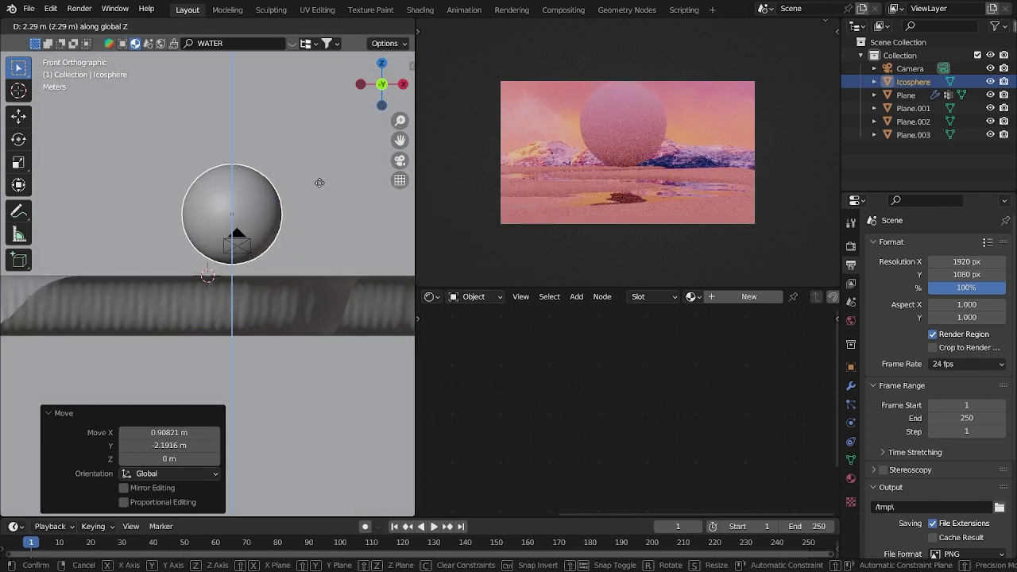
pyautogui.click(318, 188)
# Scale the ico sphere down uniformly to about 0.8 and readjust its height along Z.
pyautogui.press('s')
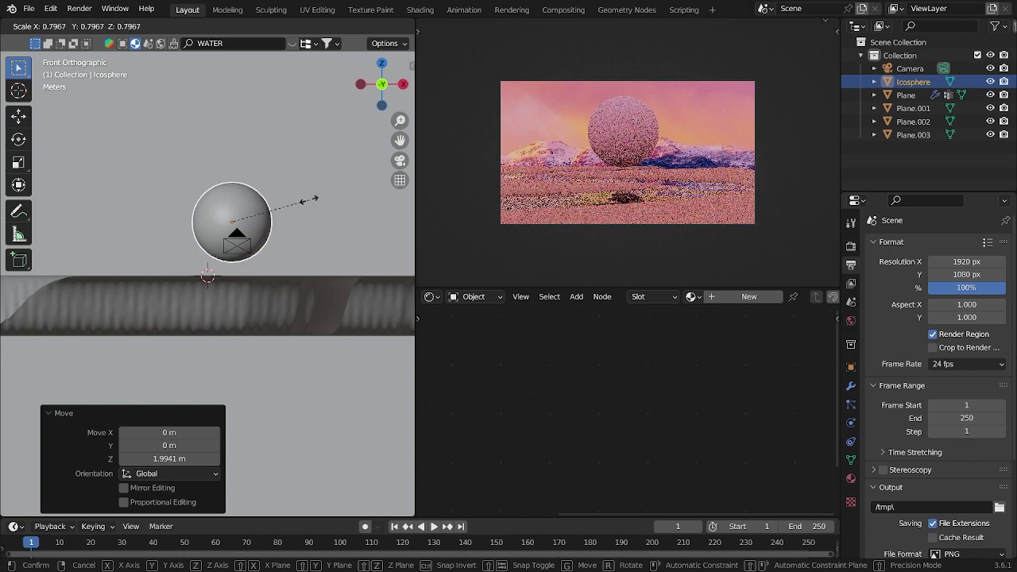
pyautogui.click(303, 196)
pyautogui.press('g')
pyautogui.press('z')
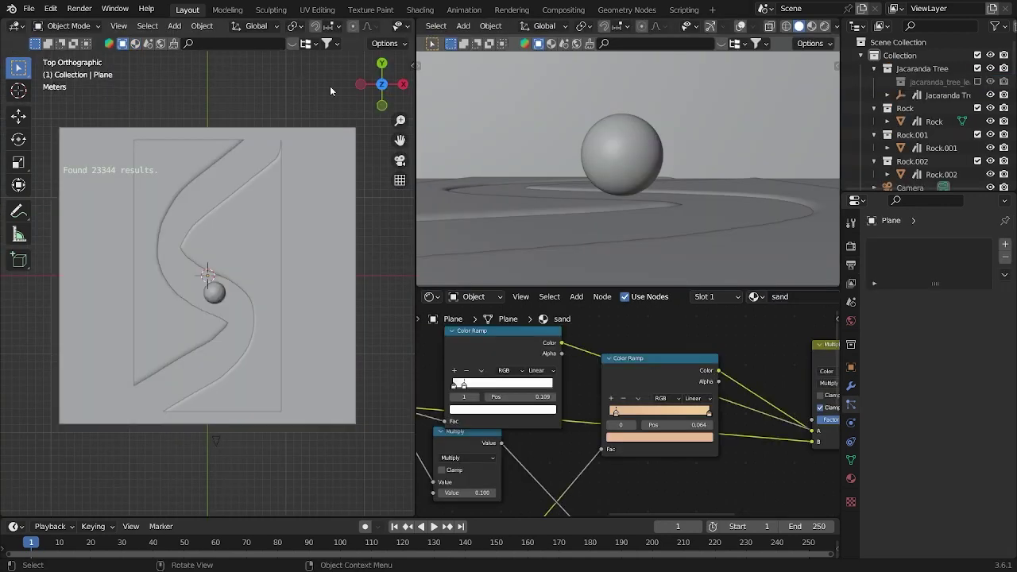
# Add a particle system to the river bed plane and set its type to Hair.
pyautogui.click(241, 232)
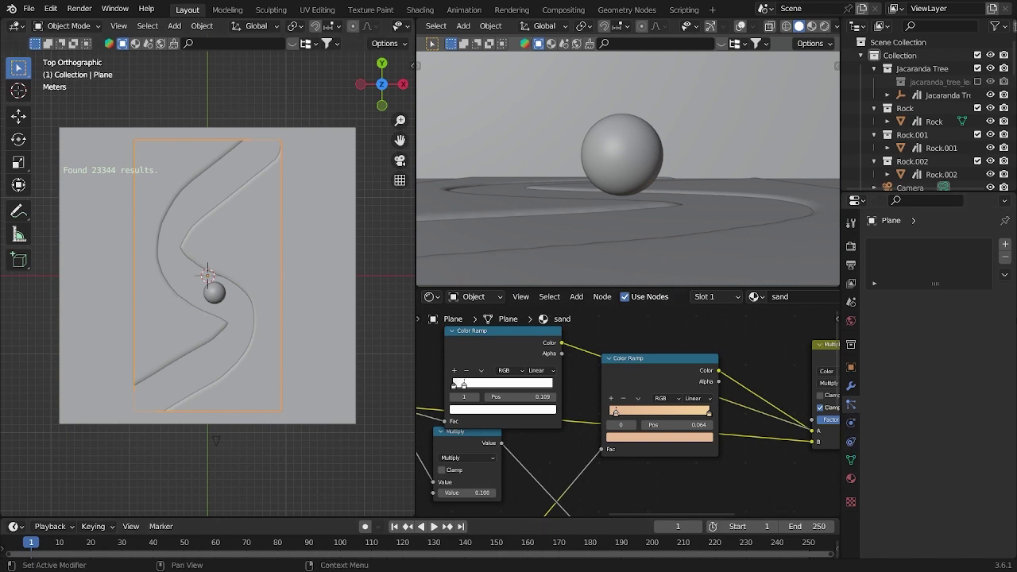
pyautogui.click(1006, 245)
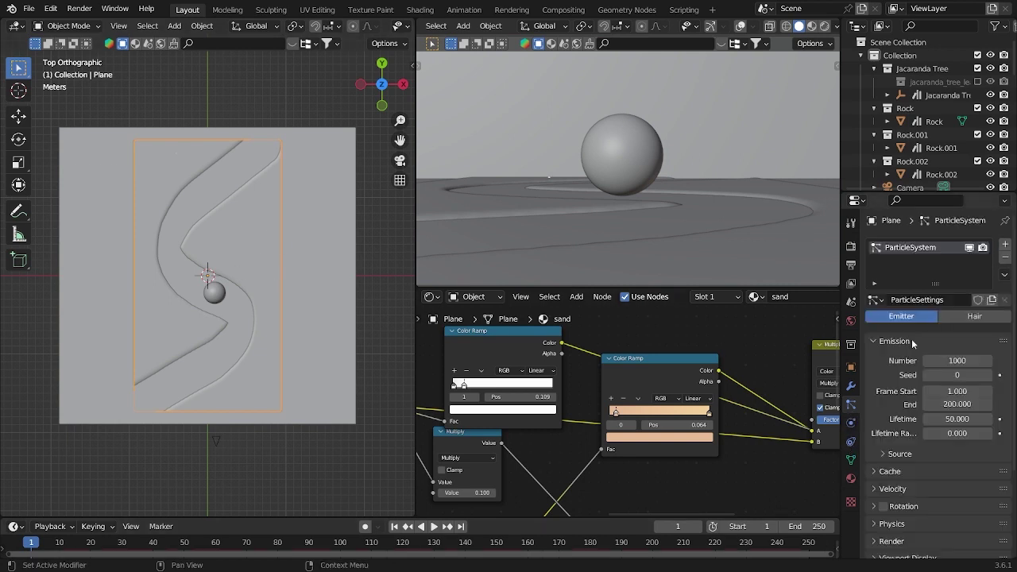
pyautogui.click(975, 316)
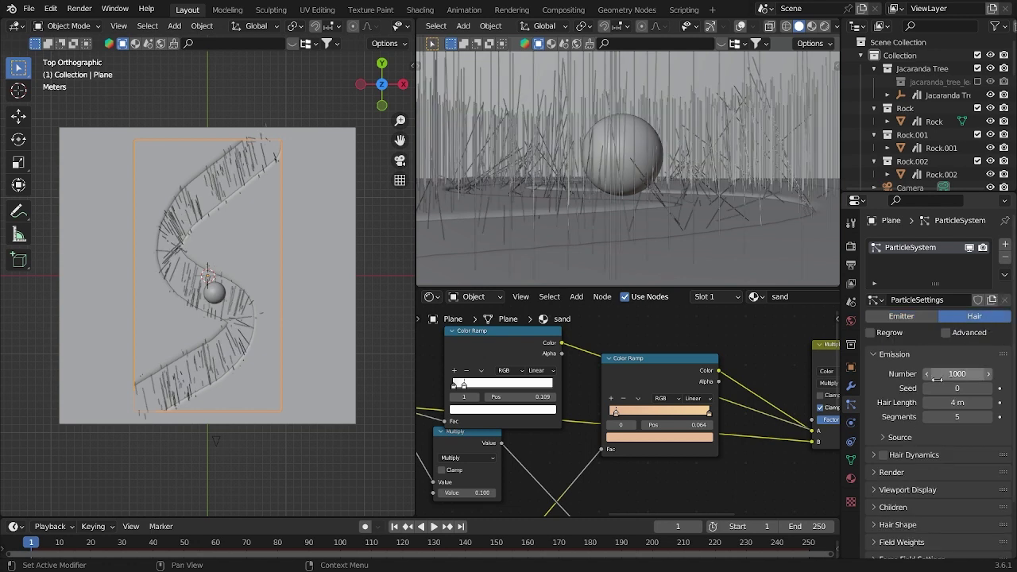
# Add a texture to the hair particle settings and choose Texture.001 for it.
pyautogui.scroll(-2, 946, 444)
pyautogui.click(912, 535)
pyautogui.scroll(-3, 922, 516)
pyautogui.click(930, 528)
pyautogui.click(880, 528)
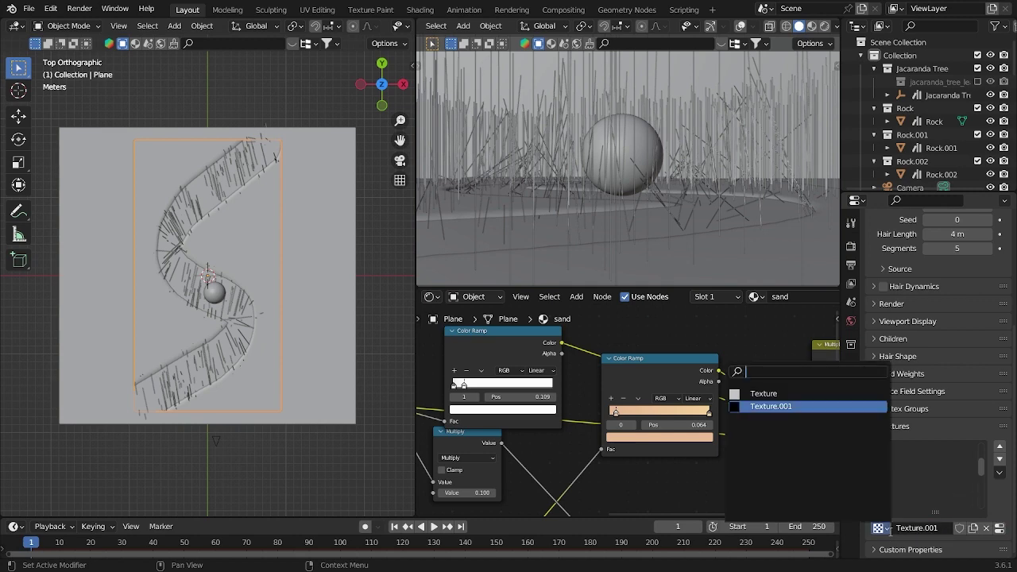
pyautogui.click(812, 407)
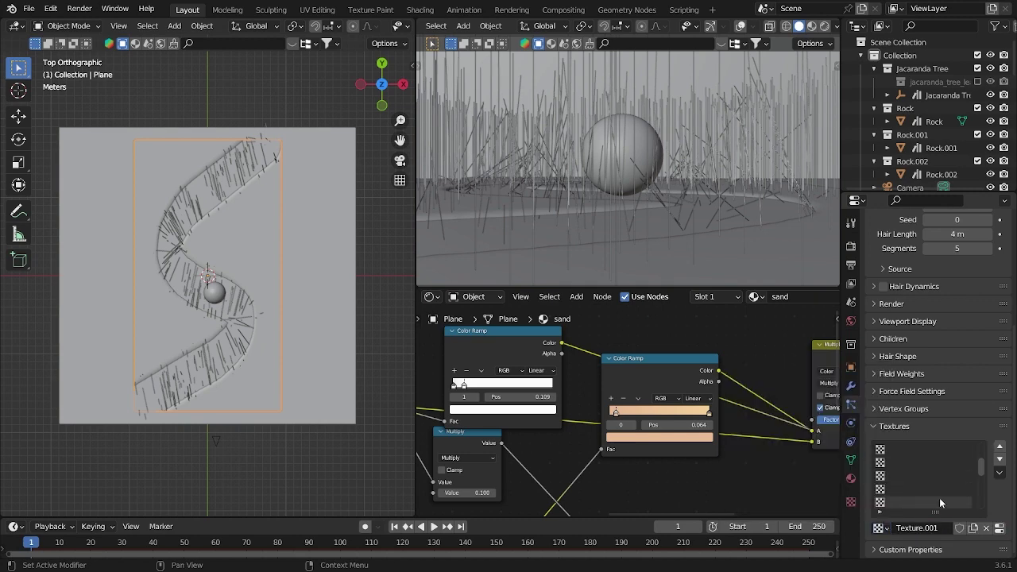
# Set the number of hair particles emitted from the river bed plane to 10000.
pyautogui.scroll(5, 966, 365)
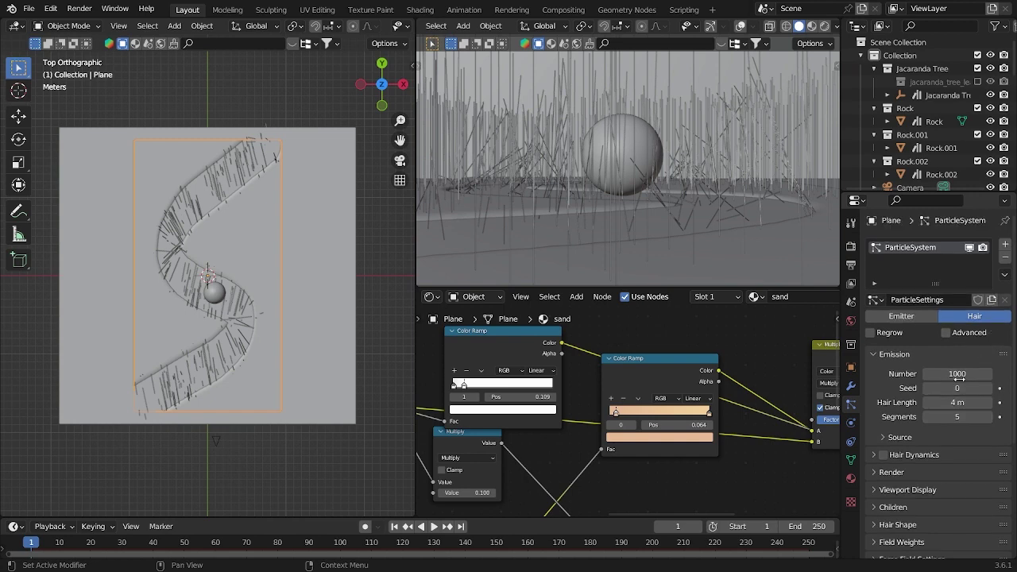
pyautogui.click(960, 376)
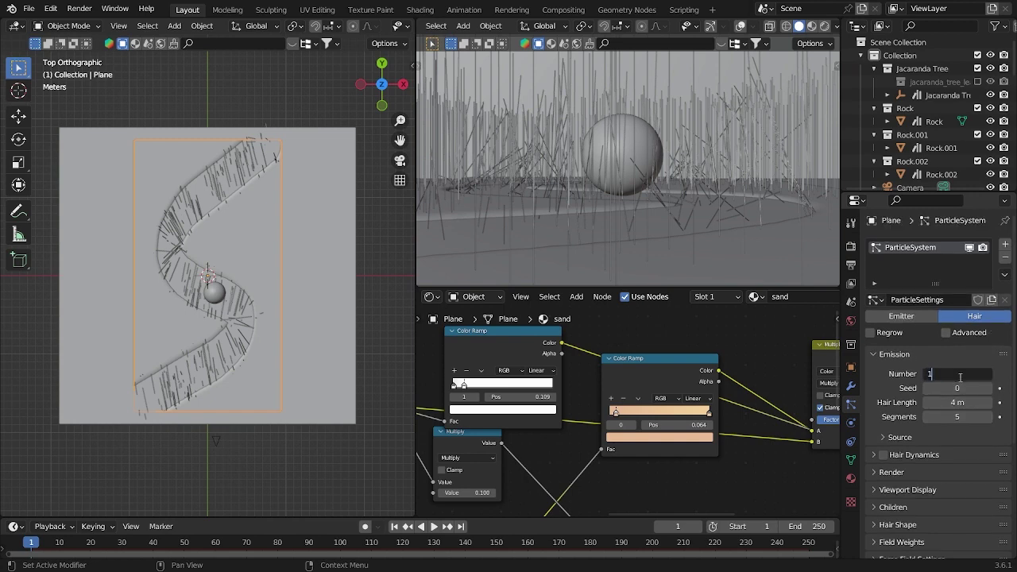
pyautogui.write('10000')
pyautogui.press('Return')
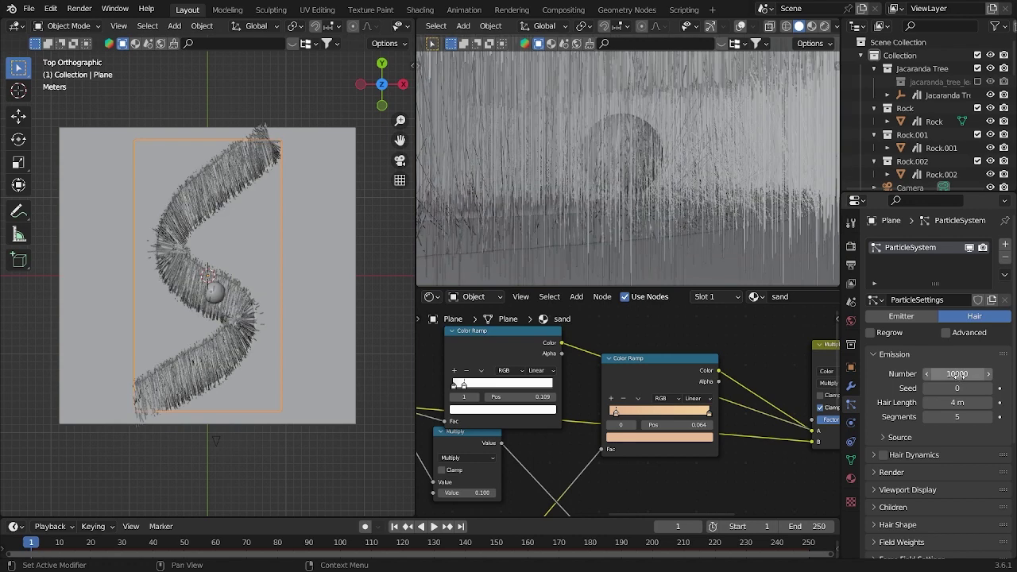
# Set the hair particles to render as Object.
pyautogui.scroll(-3, 947, 434)
pyautogui.click(940, 387)
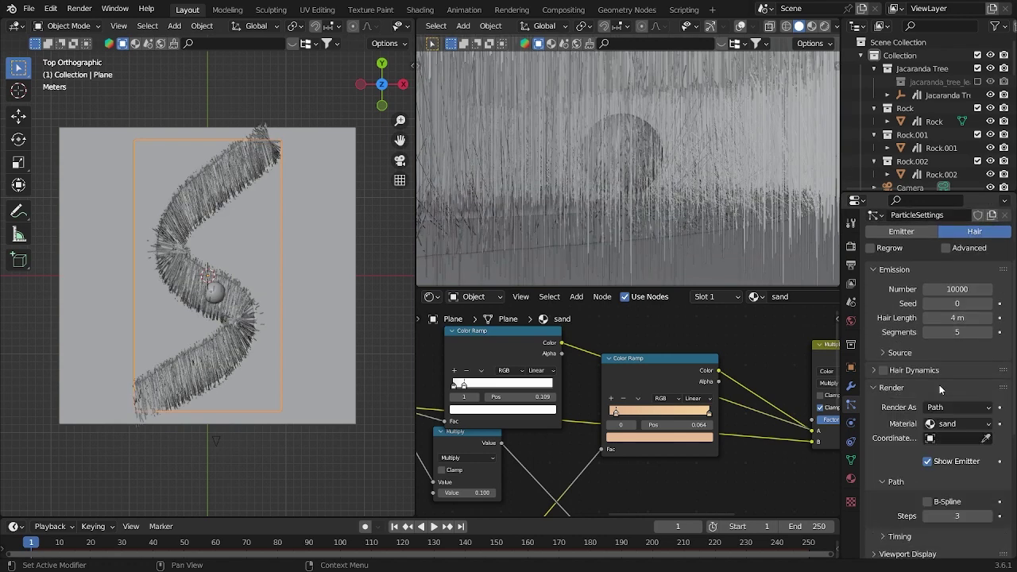
pyautogui.click(973, 407)
pyautogui.click(936, 452)
# Use one of the grass blade clumps on the separate dummy plane as the particles' instance object, keeping the river bed plane selected.
pyautogui.scroll(-8, 94, 265)
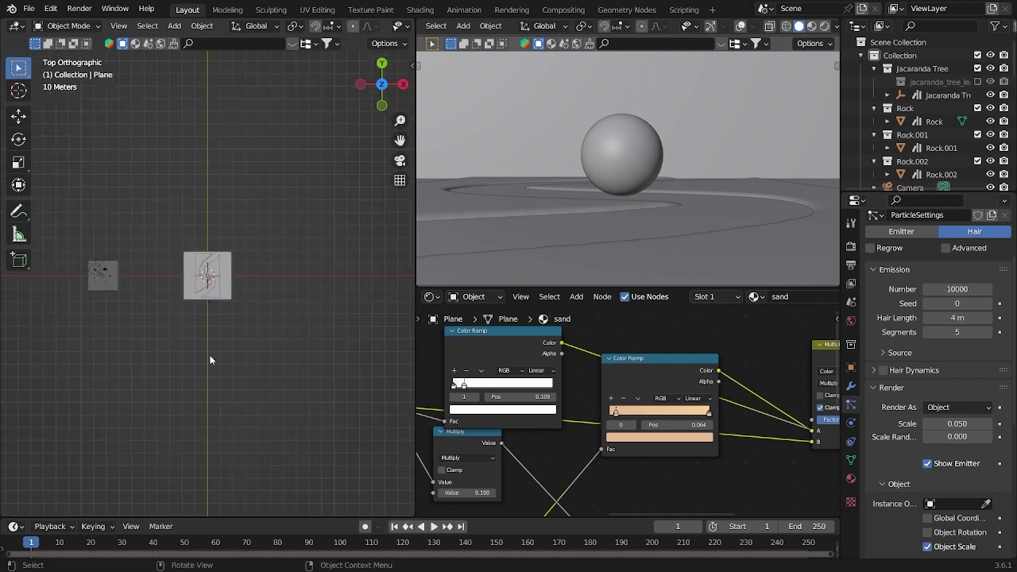
pyautogui.click(104, 280)
pyautogui.press('KP_Decimal')
pyautogui.moveTo(327, 382); pyautogui.dragTo(306, 369, button='middle')
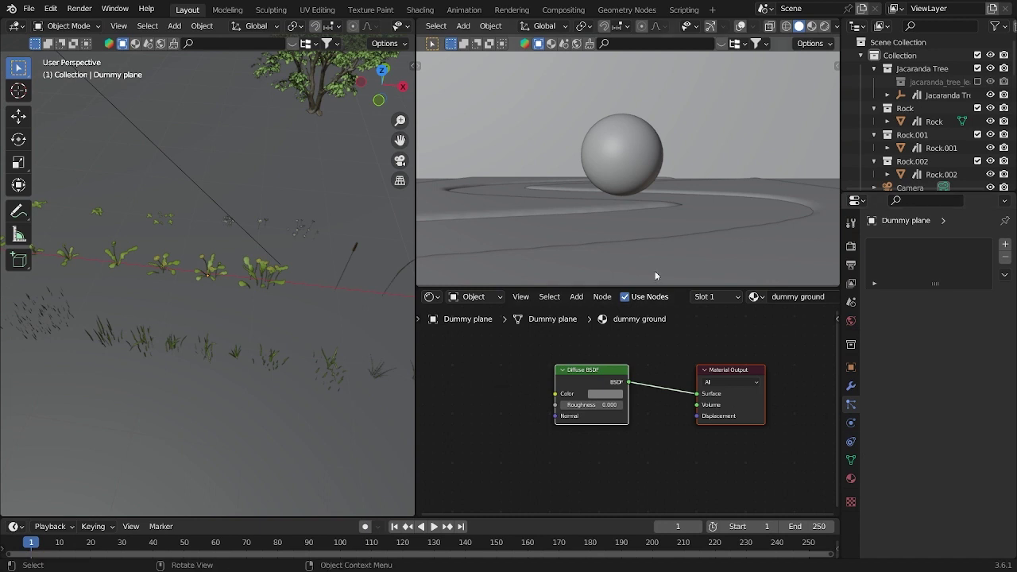
pyautogui.hotkey('ctrl', 'z')
pyautogui.scroll(-5, 935, 450)
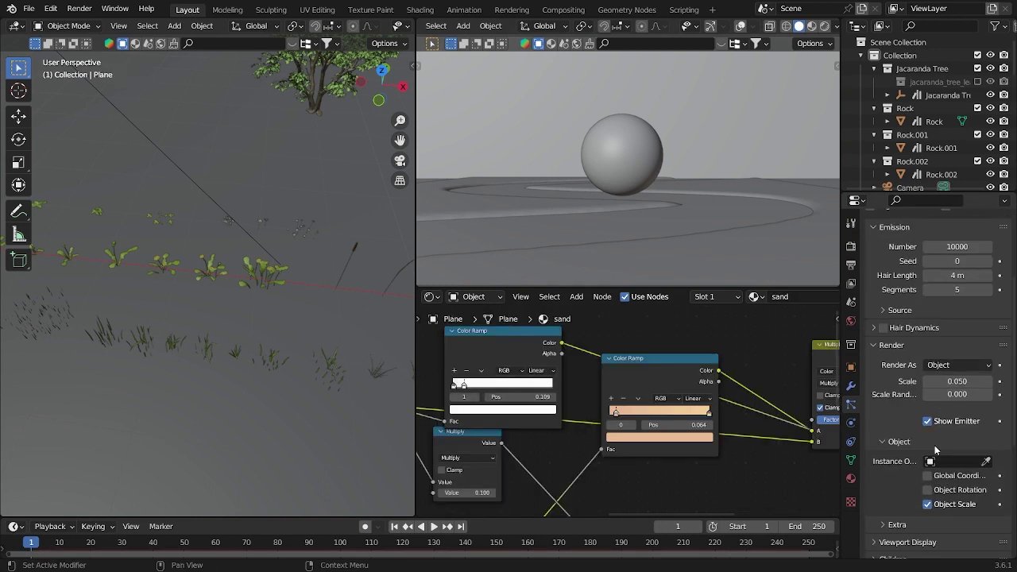
pyautogui.click(987, 462)
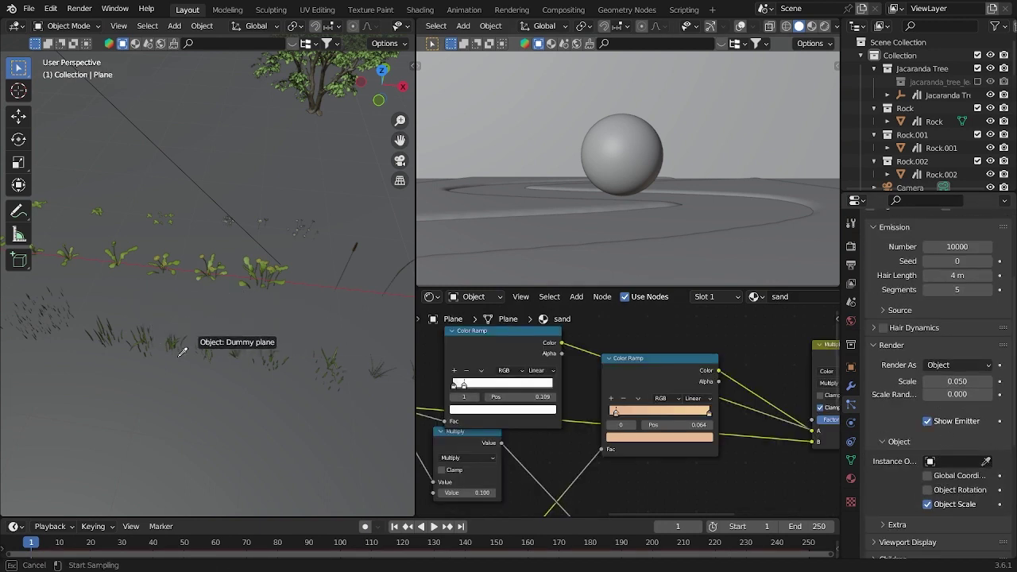
pyautogui.click(332, 374)
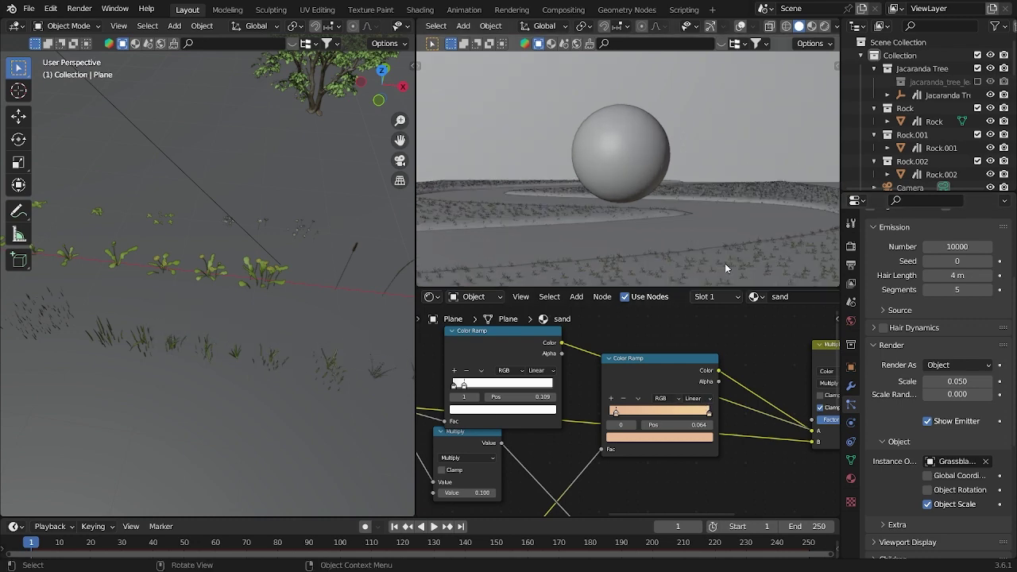
# Set the grass particles' scale to 0.210 and their scale randomness to 1.000.
pyautogui.moveTo(939, 385); pyautogui.dragTo(994, 381)
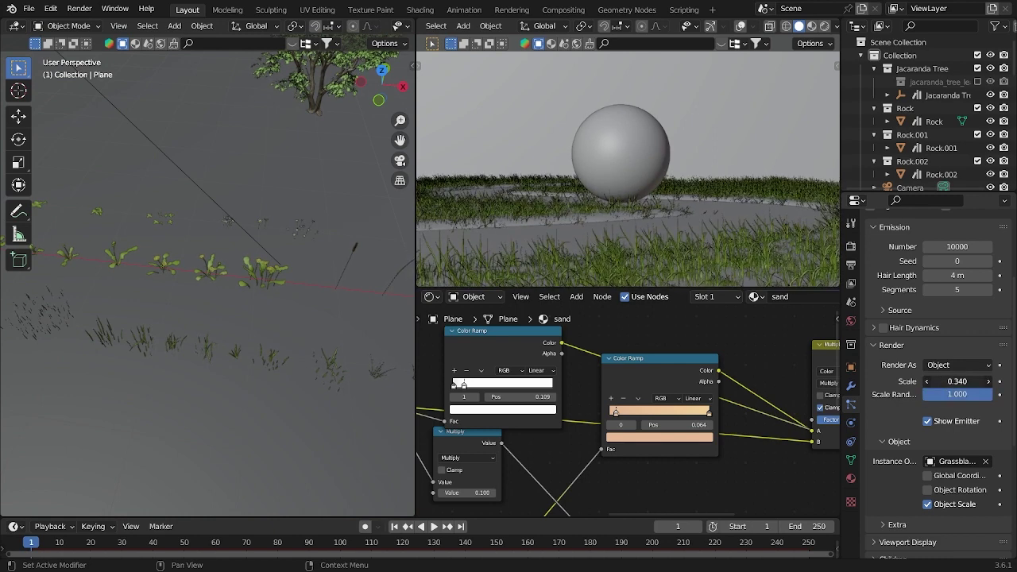
pyautogui.scroll(-1, 630, 212)
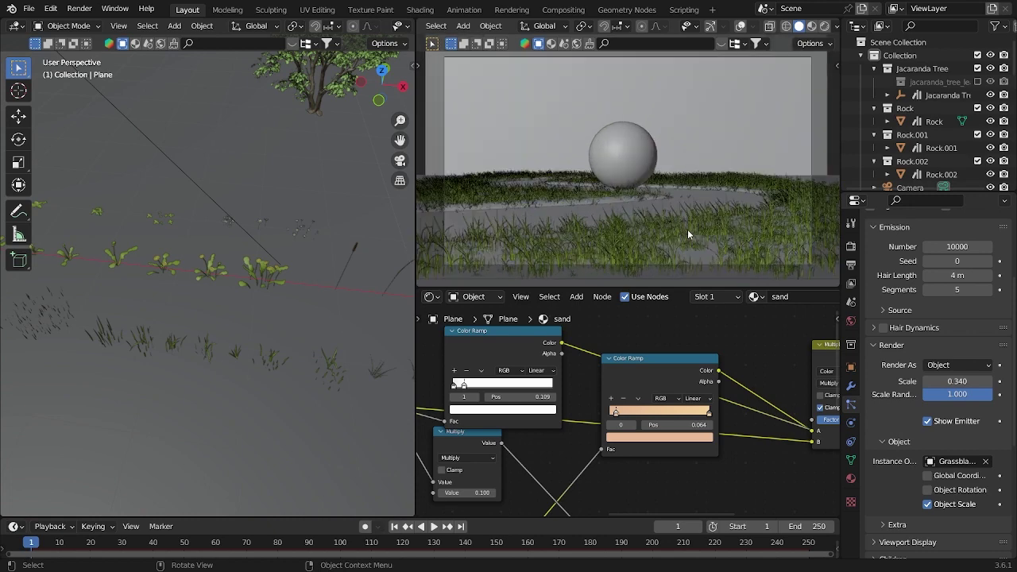
pyautogui.moveTo(960, 381); pyautogui.dragTo(947, 382)
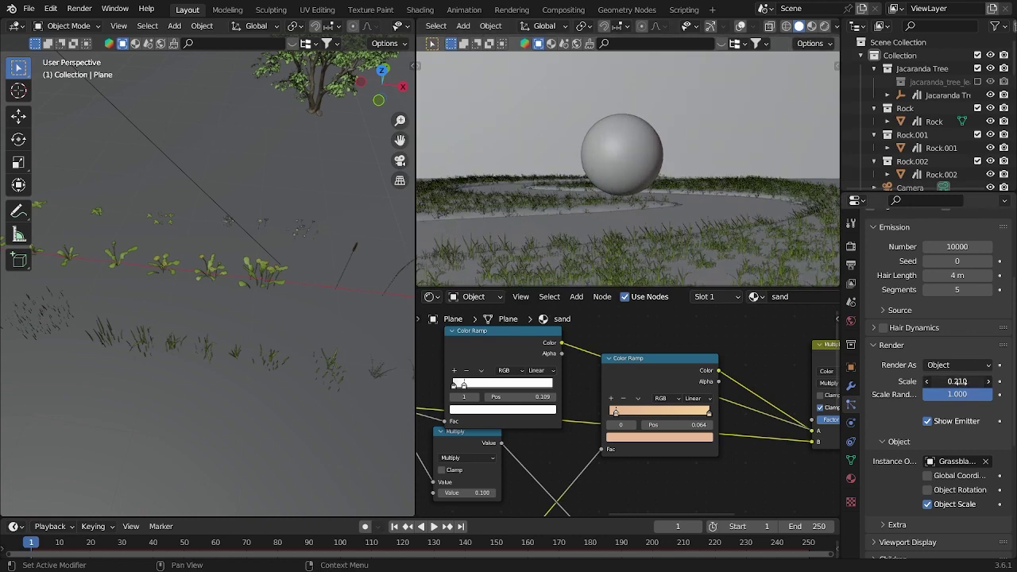
pyautogui.scroll(4, 958, 363)
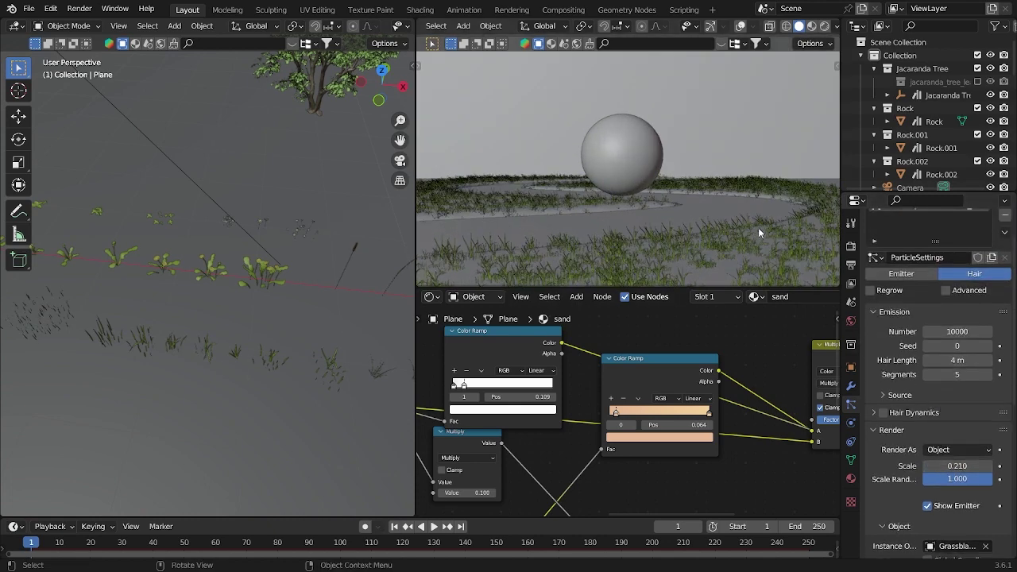
# Try the vertex group Group as the density control for the grass particles, and clear it again.
pyautogui.scroll(-3, 760, 204)
pyautogui.moveTo(749, 195); pyautogui.dragTo(749, 259, button='middle')
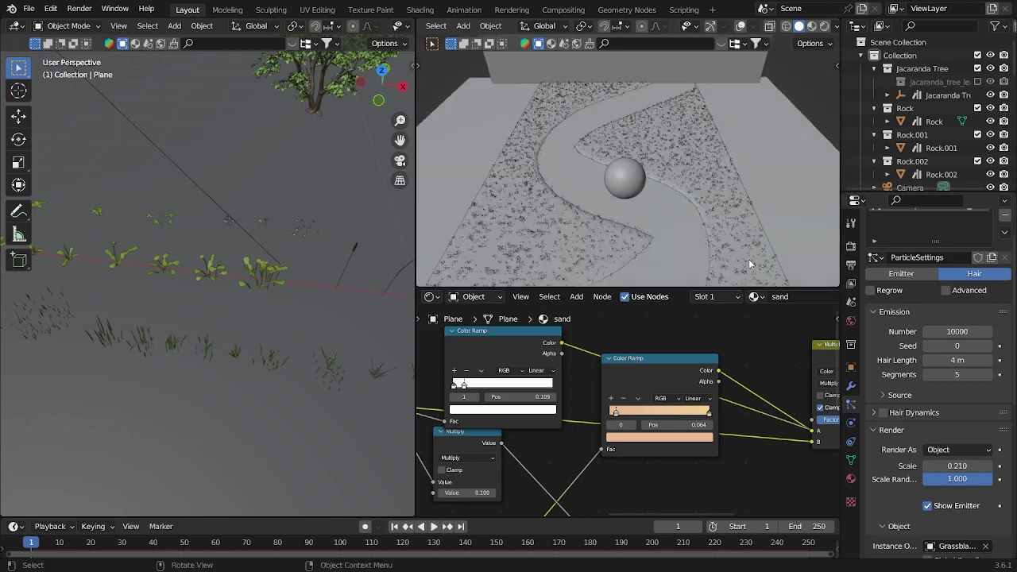
pyautogui.moveTo(665, 207); pyautogui.dragTo(720, 127, button='middle')
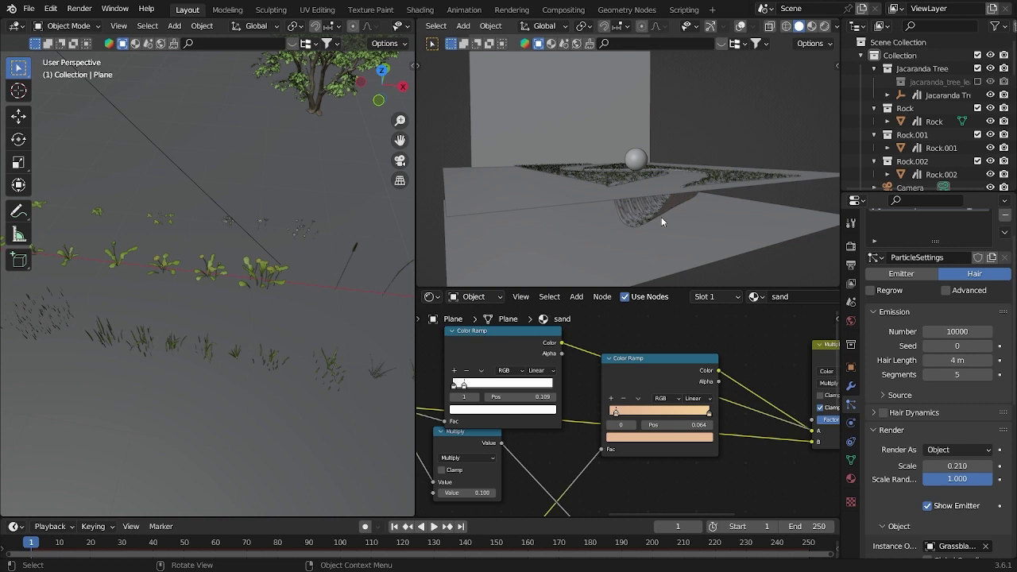
pyautogui.scroll(-9, 946, 477)
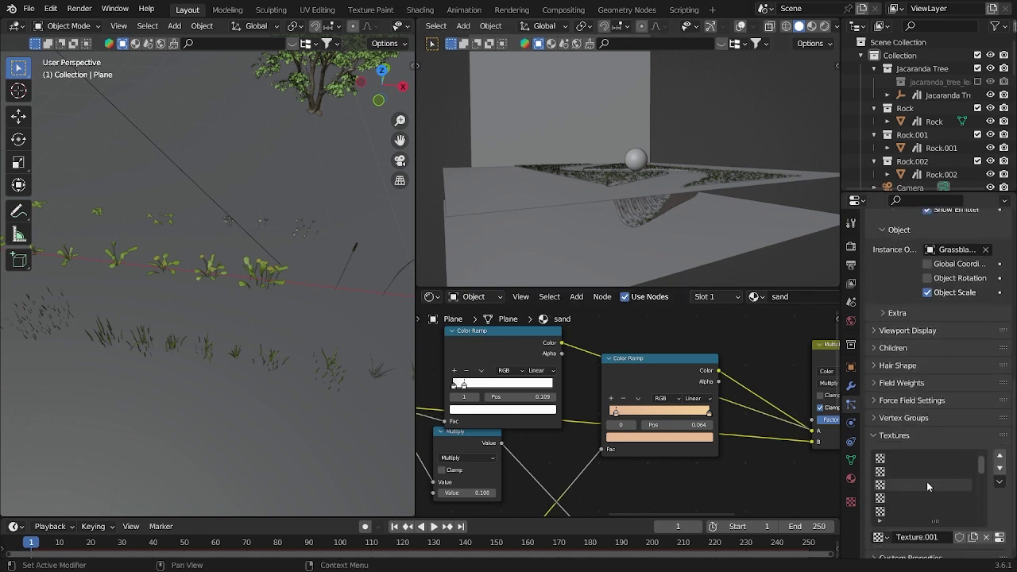
pyautogui.click(925, 419)
pyautogui.click(942, 438)
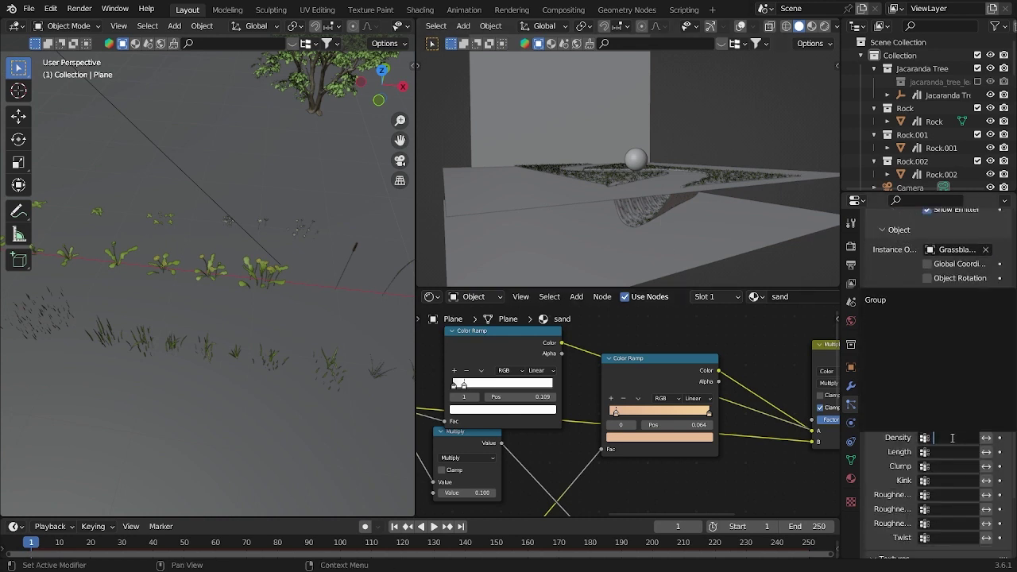
pyautogui.click(882, 300)
pyautogui.moveTo(720, 235); pyautogui.dragTo(678, 249, button='middle')
pyautogui.scroll(1, 670, 237)
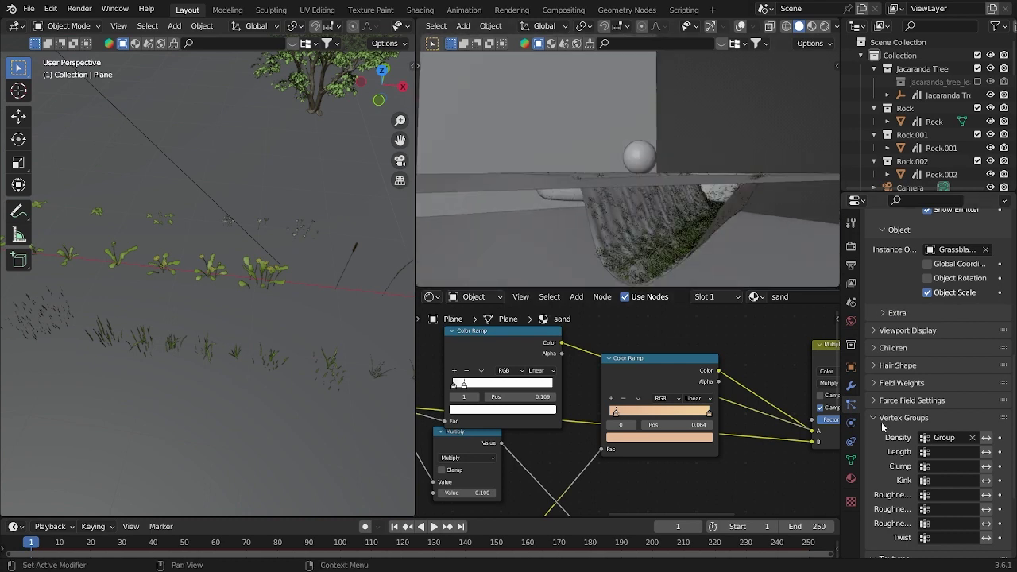
pyautogui.click(973, 438)
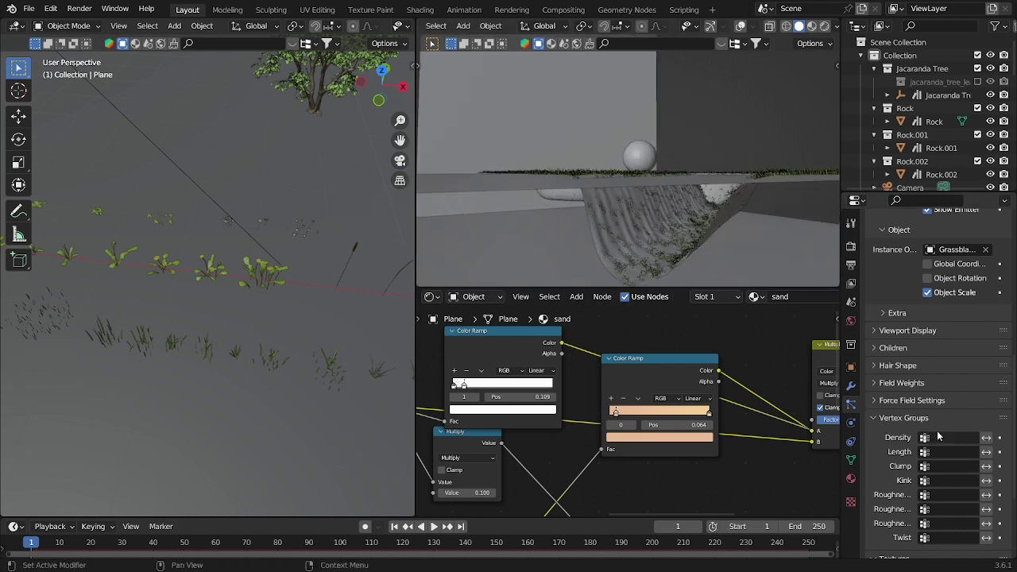
# Add a second vertex group to the river bed plane's mesh.
pyautogui.click(852, 460)
pyautogui.scroll(5, 986, 306)
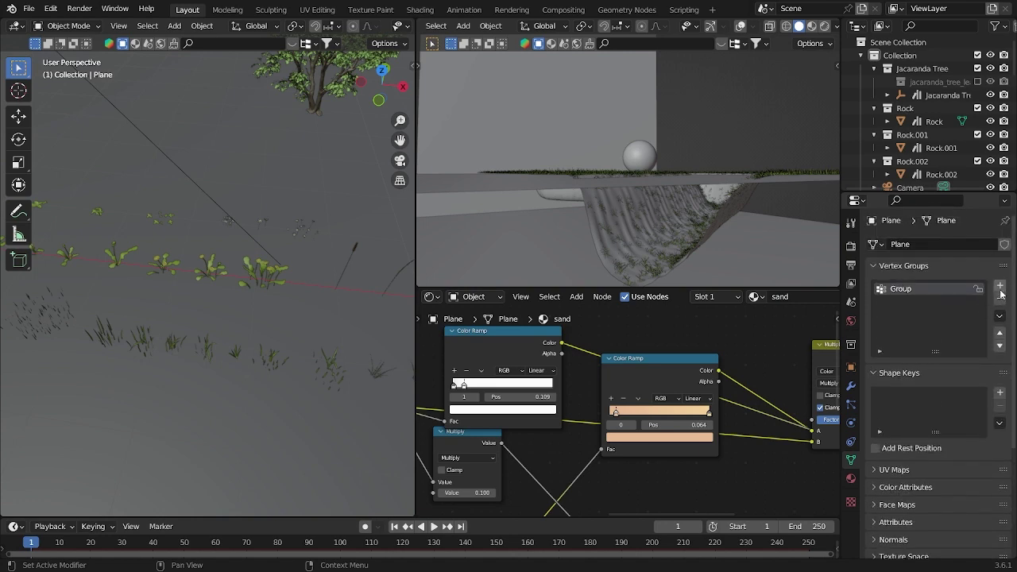
pyautogui.click(999, 287)
# Assign Group.001 to the grass particles' density and length, and invert the vertex group's effect for both.
pyautogui.moveTo(703, 261); pyautogui.dragTo(714, 227, button='middle')
pyautogui.click(851, 423)
pyautogui.scroll(-10, 965, 473)
pyautogui.click(962, 477)
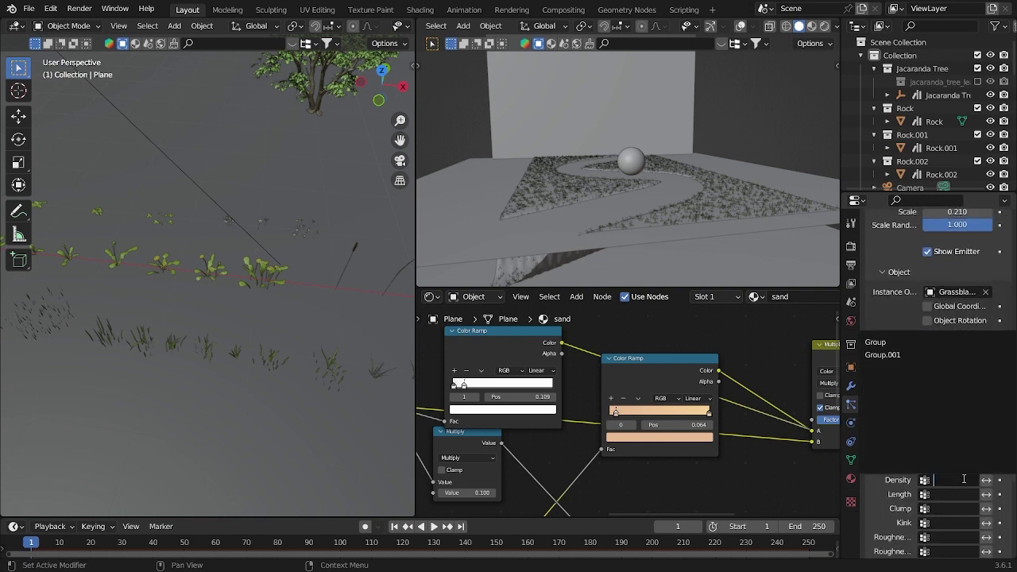
pyautogui.click(914, 356)
pyautogui.click(957, 494)
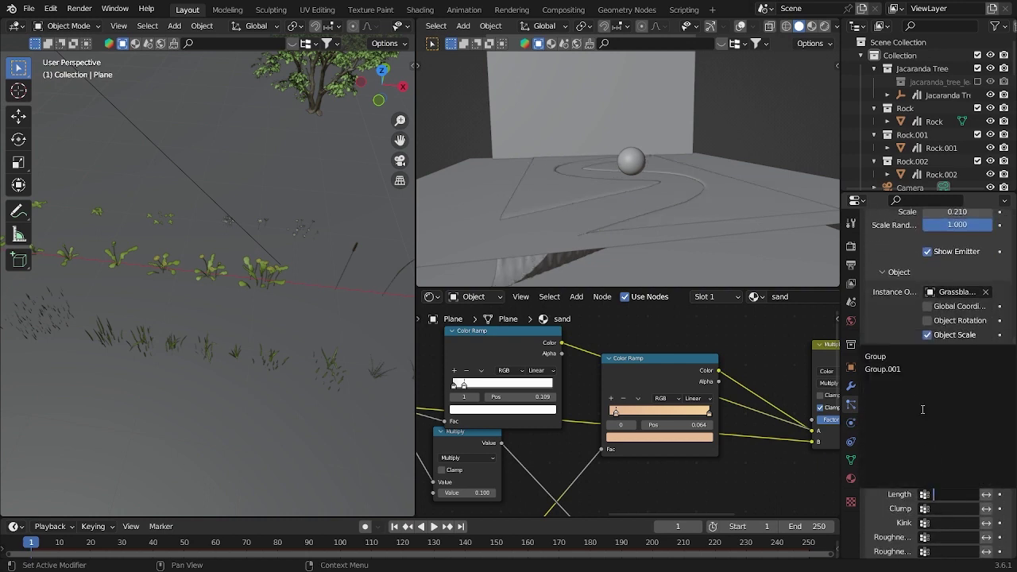
pyautogui.click(918, 369)
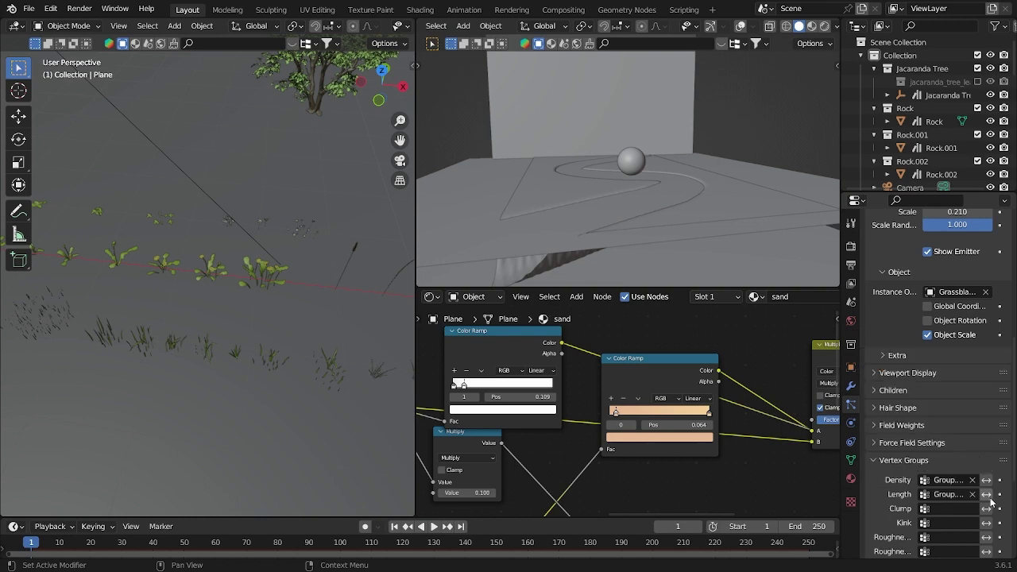
pyautogui.click(987, 483)
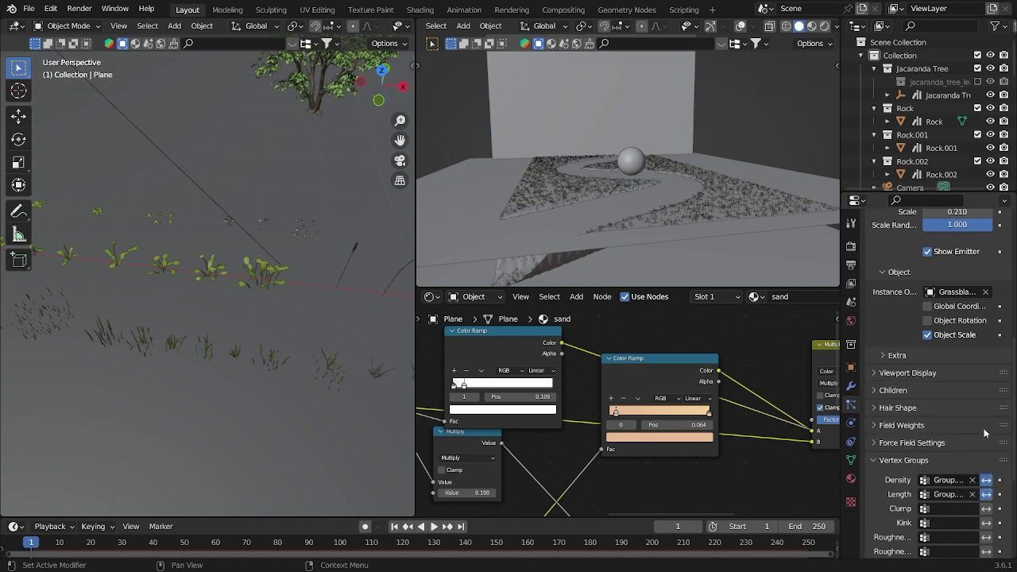
pyautogui.scroll(4, 984, 429)
pyautogui.moveTo(589, 234)
pyautogui.mouseDown(button='middle')
pyautogui.moveTo(584, 226)
pyautogui.moveTo(603, 225)
pyautogui.moveTo(587, 237)
pyautogui.mouseUp(button='middle')
pyautogui.scroll(4, 964, 381)
pyautogui.scroll(-6, 955, 364)
pyautogui.click(935, 450)
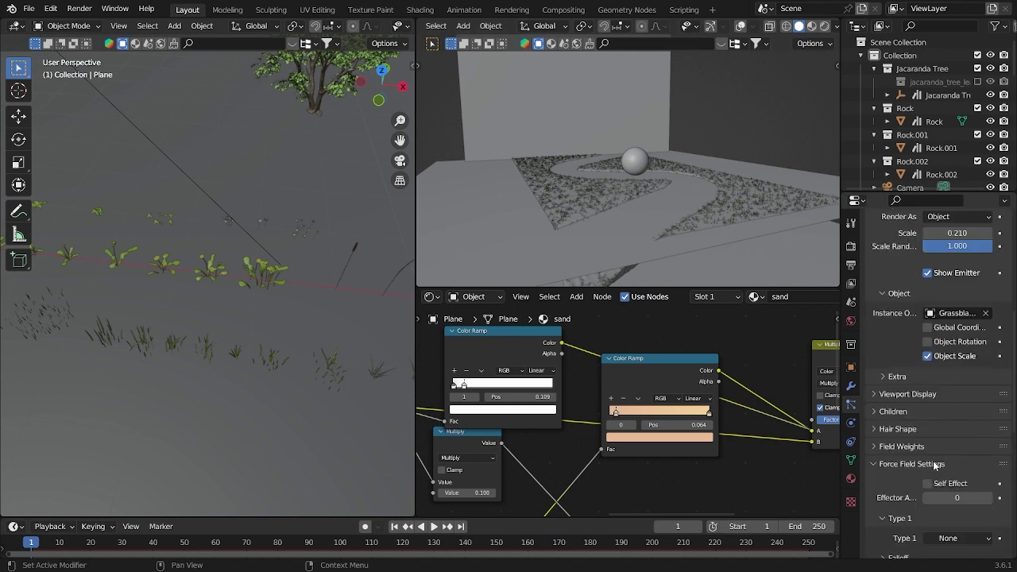
pyautogui.scroll(-2, 960, 481)
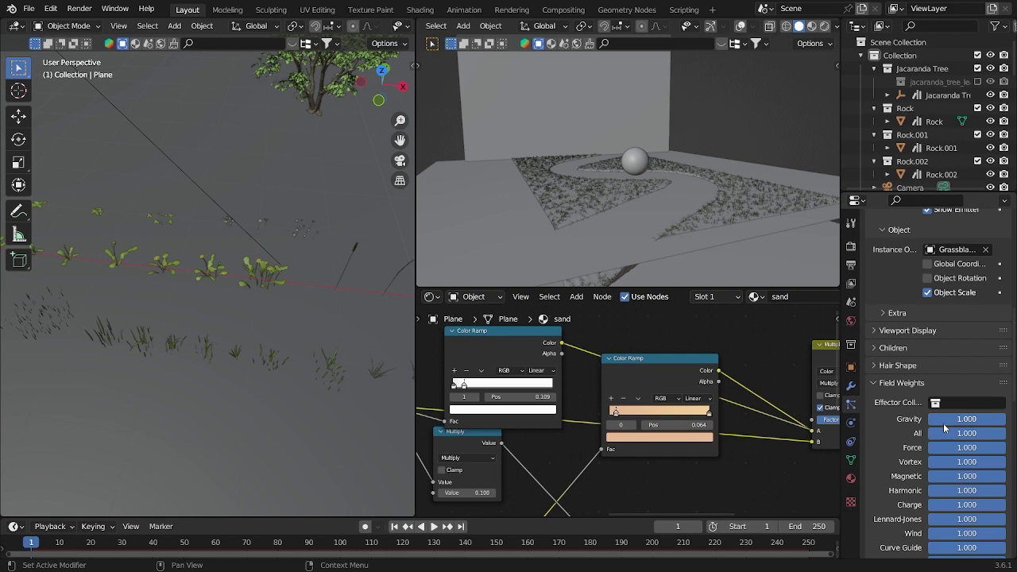
pyautogui.click(927, 365)
pyautogui.click(927, 366)
pyautogui.scroll(-2, 926, 366)
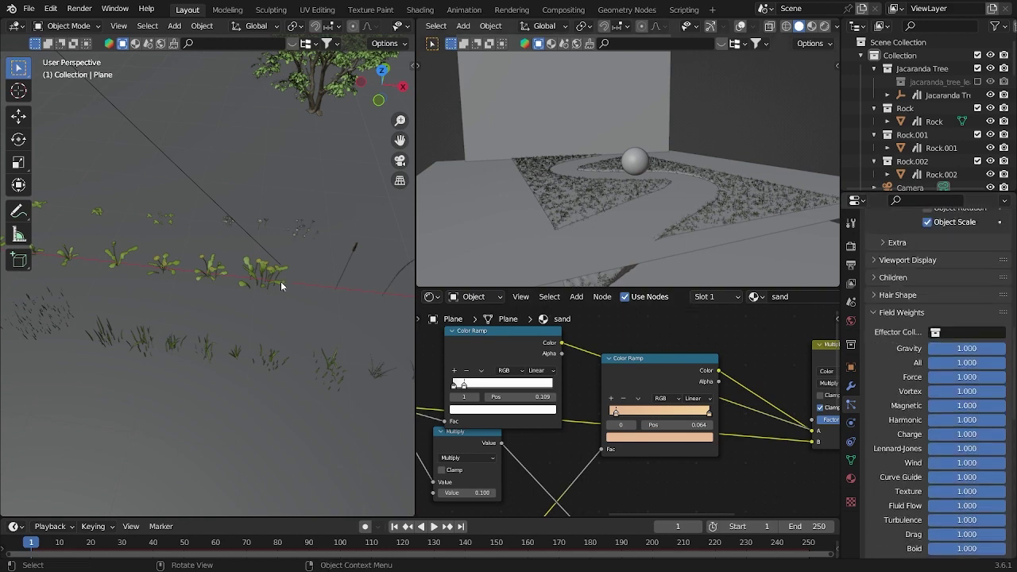
# Switch the river bed plane from Object Mode to Weight Paint mode.
pyautogui.scroll(-5, 230, 360)
pyautogui.press('KP_7')
pyautogui.press('KP_Decimal')
pyautogui.scroll(-6, 340, 410)
pyautogui.scroll(6, 334, 395)
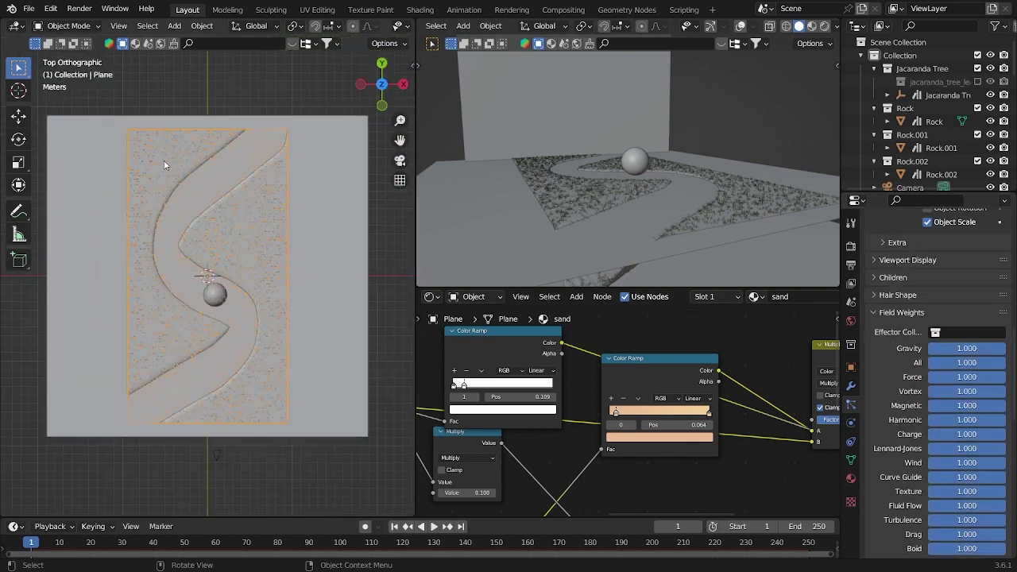
pyautogui.click(73, 25)
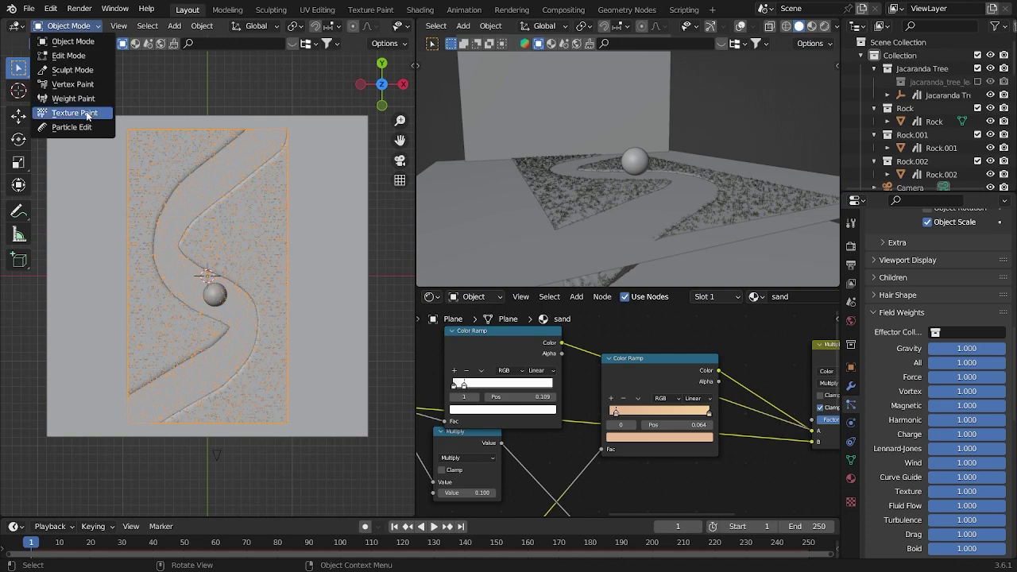
pyautogui.scroll(1, 239, 183)
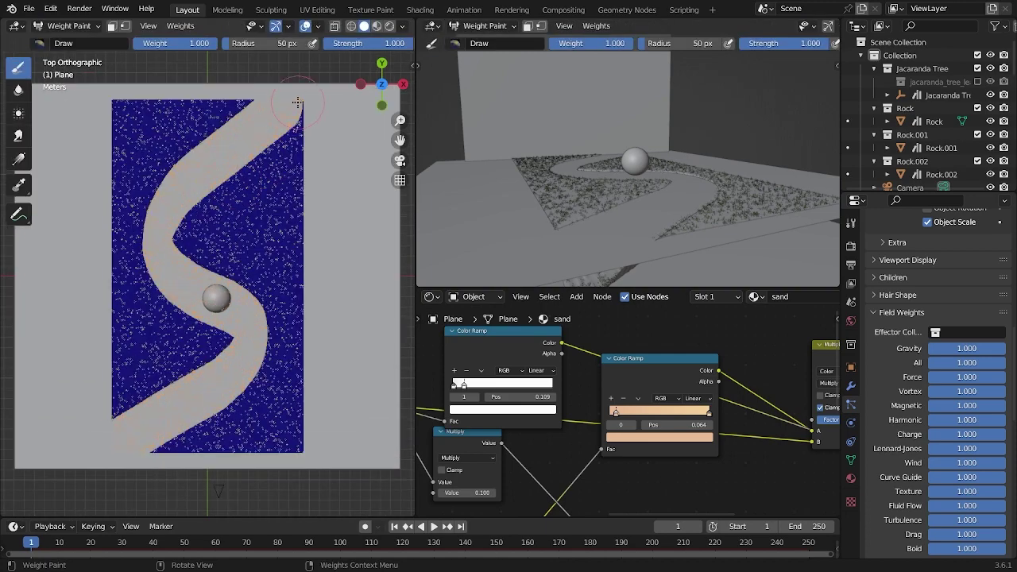
# Paint weight 1.000 along the river banks, and show the second viewport through the camera.
pyautogui.moveTo(293, 103)
pyautogui.mouseDown()
pyautogui.moveTo(218, 154)
pyautogui.moveTo(170, 220)
pyautogui.moveTo(170, 257)
pyautogui.moveTo(246, 368)
pyautogui.moveTo(215, 421)
pyautogui.moveTo(187, 430)
pyautogui.moveTo(198, 378)
pyautogui.mouseUp()
pyautogui.moveTo(198, 268)
pyautogui.mouseDown()
pyautogui.moveTo(179, 238)
pyautogui.moveTo(209, 151)
pyautogui.moveTo(255, 101)
pyautogui.moveTo(286, 102)
pyautogui.mouseUp()
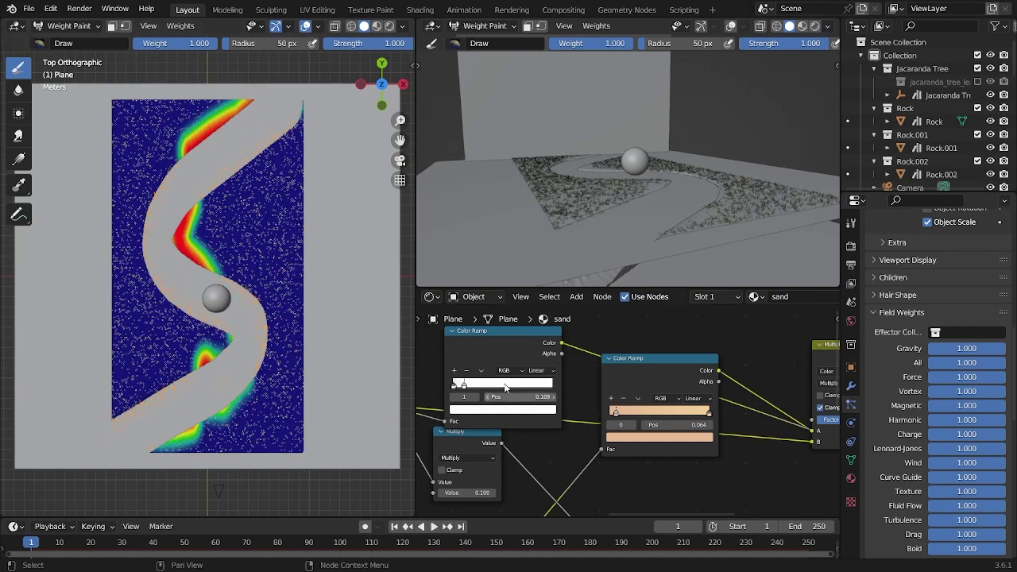
pyautogui.press('`')
pyautogui.click(554, 263)
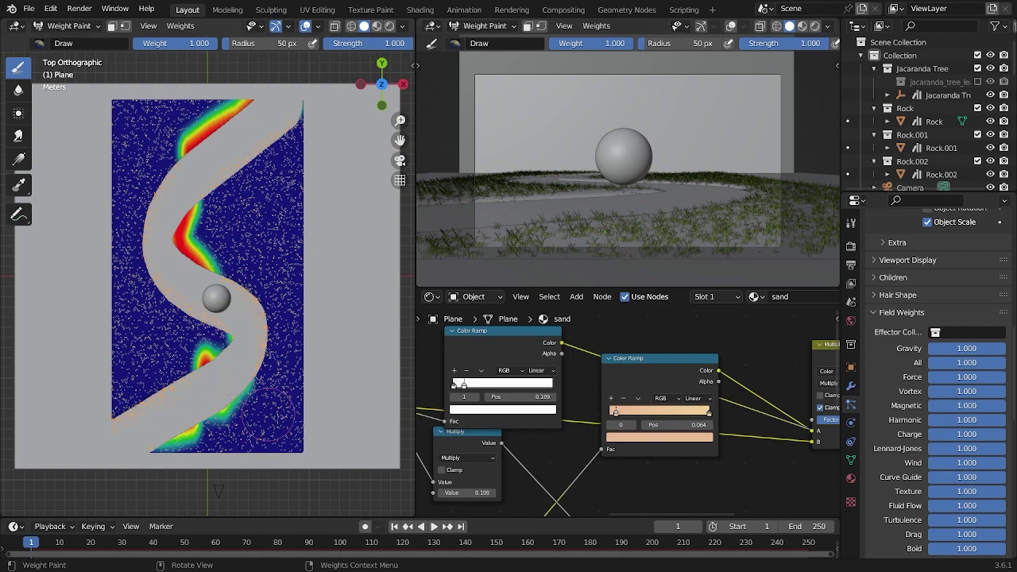
# Paint full weight on the terrain's near corners and remaining bank edges, and return to Object Mode.
pyautogui.moveTo(301, 452); pyautogui.dragTo(306, 445)
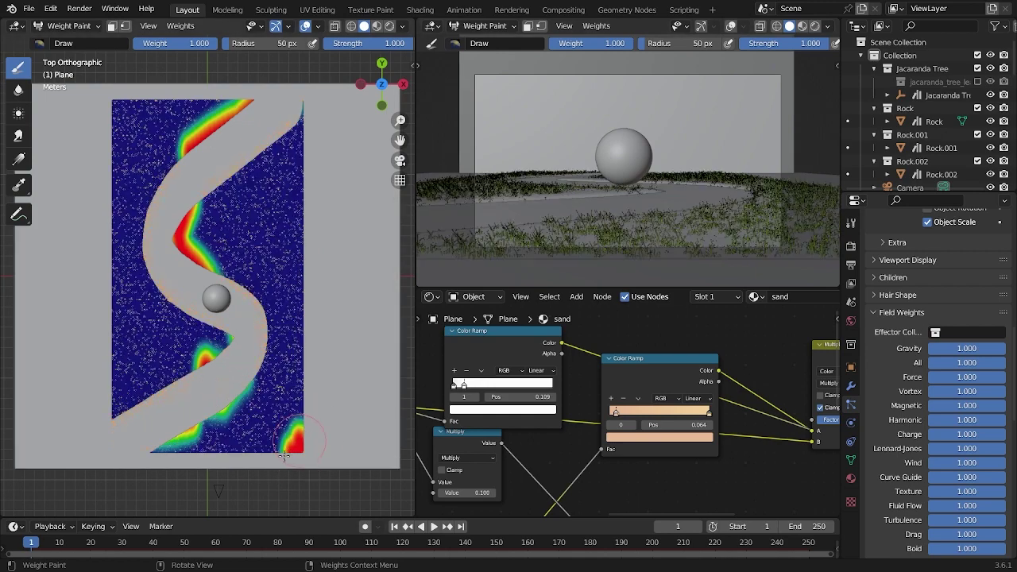
pyautogui.moveTo(103, 416); pyautogui.dragTo(108, 319)
pyautogui.moveTo(215, 370)
pyautogui.mouseDown(button='middle')
pyautogui.moveTo(231, 258)
pyautogui.moveTo(218, 370)
pyautogui.moveTo(281, 316)
pyautogui.mouseUp(button='middle')
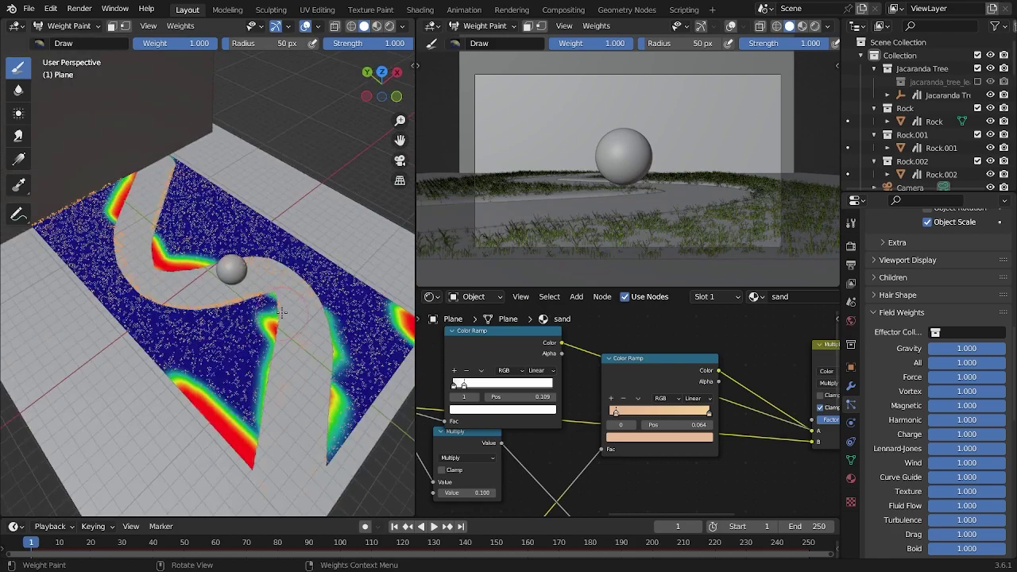
pyautogui.moveTo(260, 274)
pyautogui.mouseDown()
pyautogui.moveTo(295, 307)
pyautogui.moveTo(298, 398)
pyautogui.moveTo(157, 201)
pyautogui.mouseUp()
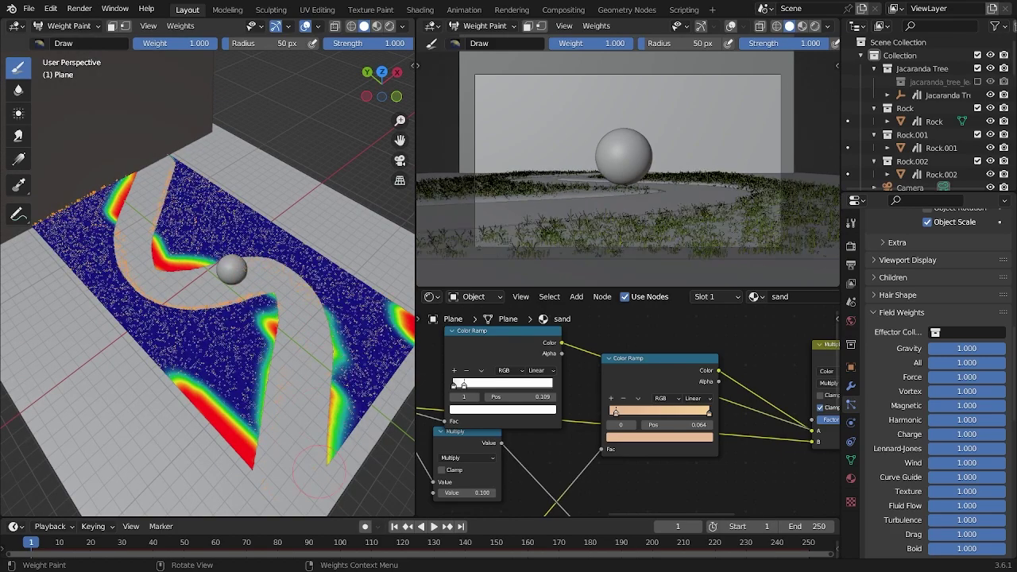
pyautogui.moveTo(163, 165); pyautogui.dragTo(121, 232)
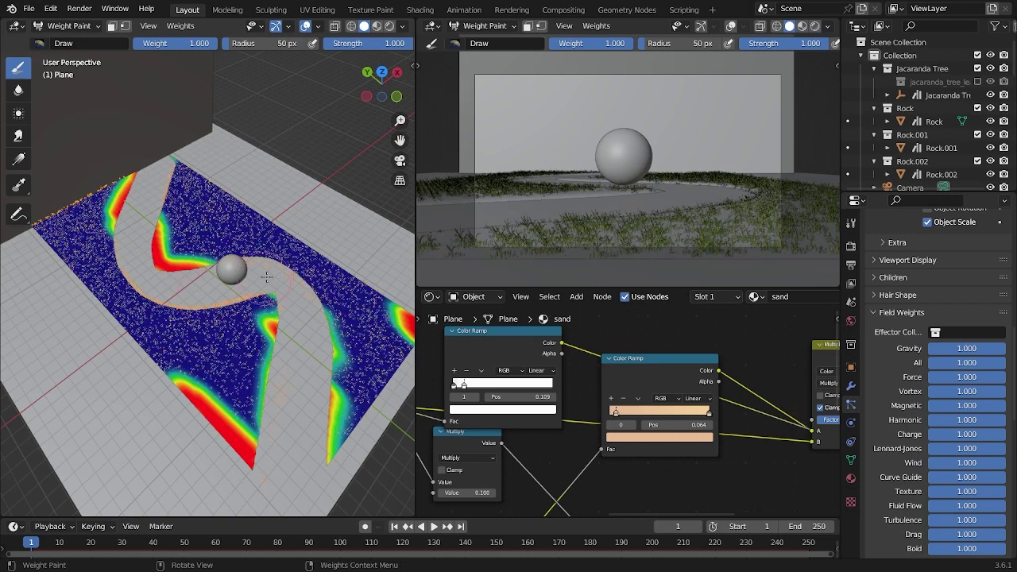
pyautogui.moveTo(266, 272); pyautogui.dragTo(236, 271, button='middle')
pyautogui.click(69, 26)
pyautogui.click(104, 41)
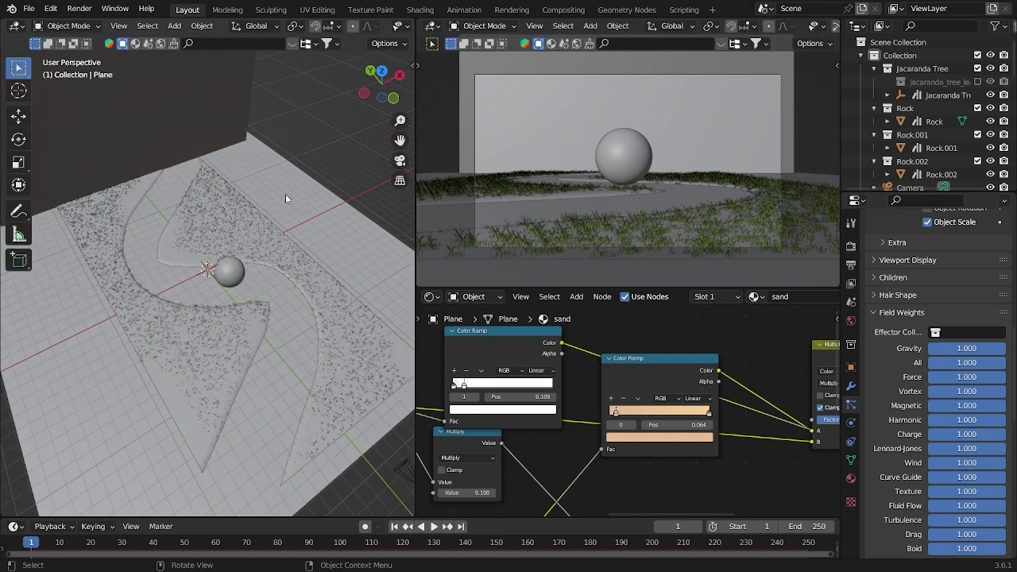
# Set the number of grass hair particles on the river bed plane to 50000.
pyautogui.click(233, 239)
pyautogui.moveTo(239, 239); pyautogui.dragTo(342, 242, button='middle')
pyautogui.scroll(15, 883, 363)
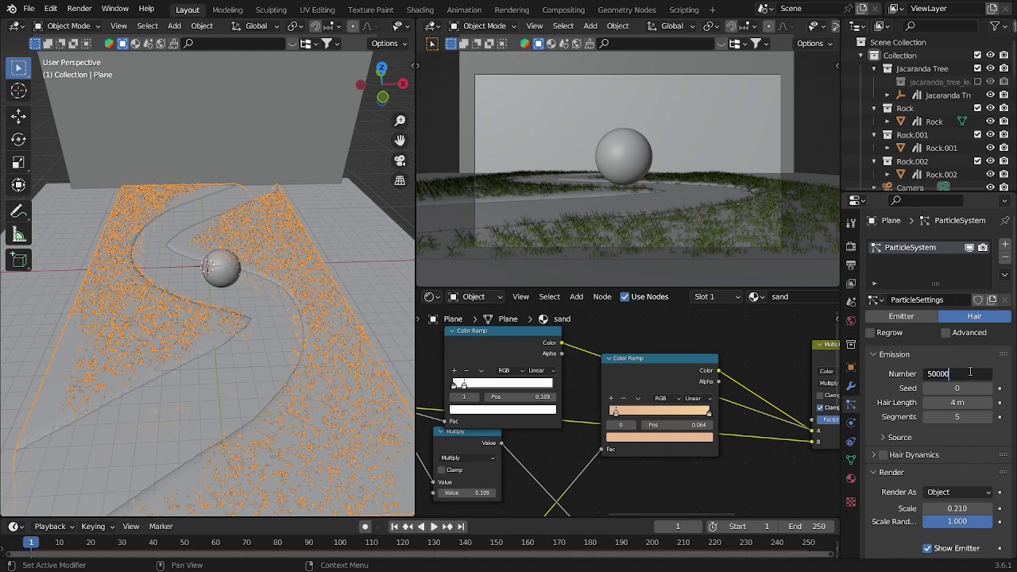
pyautogui.press('Return')
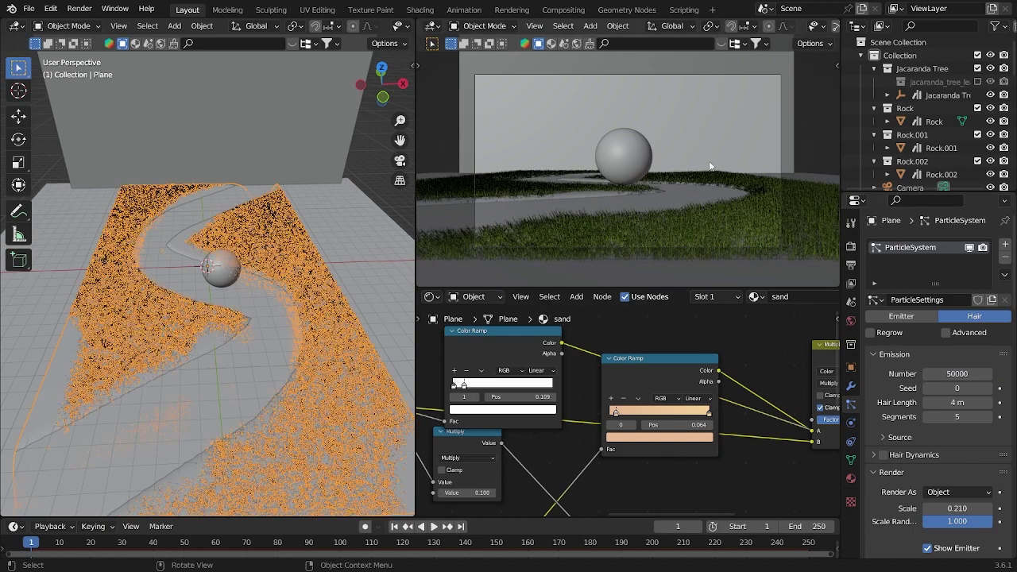
pyautogui.scroll(1, 702, 167)
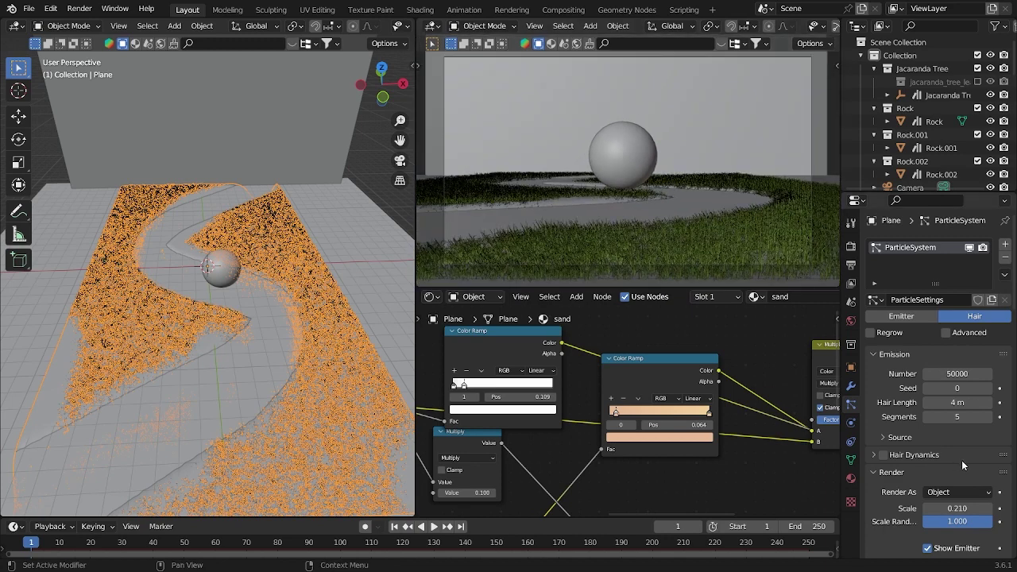
# Enable advanced settings and rotation for the grass particles, with phase 0.030 and phase randomness 1.791.
pyautogui.scroll(-2, 963, 461)
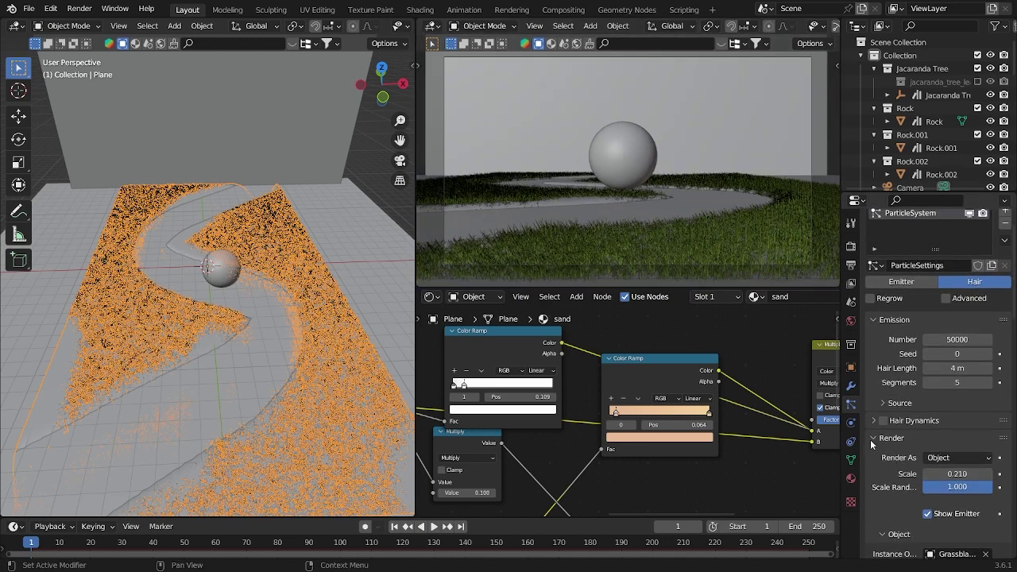
pyautogui.click(874, 439)
pyautogui.click(946, 299)
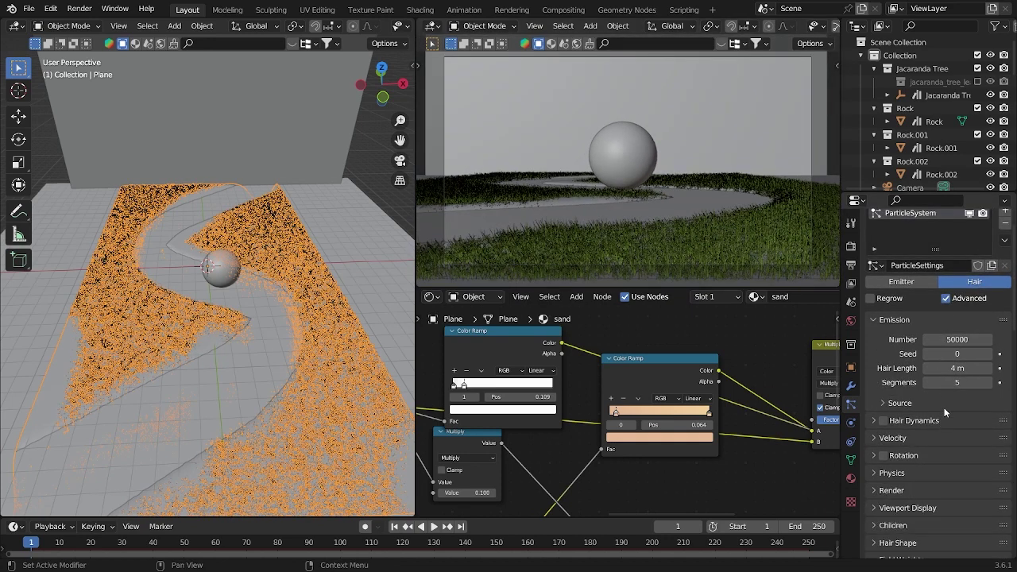
pyautogui.click(883, 456)
pyautogui.click(874, 457)
pyautogui.scroll(-2, 935, 472)
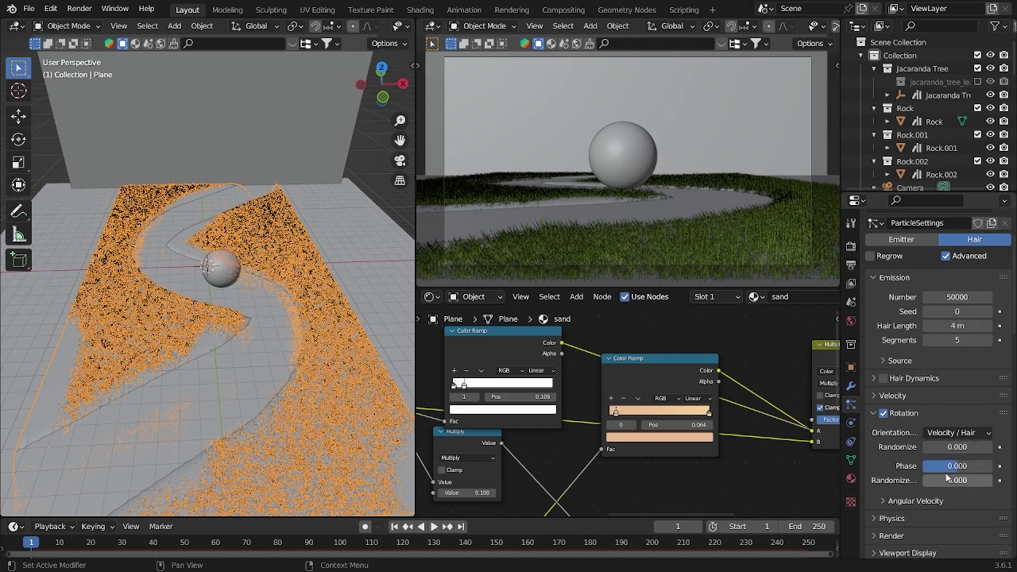
pyautogui.moveTo(957, 480); pyautogui.dragTo(928, 459)
pyautogui.scroll(3, 936, 379)
# Save the file and set the number of grass particles to 100.
pyautogui.hotkey('ctrl', 's')
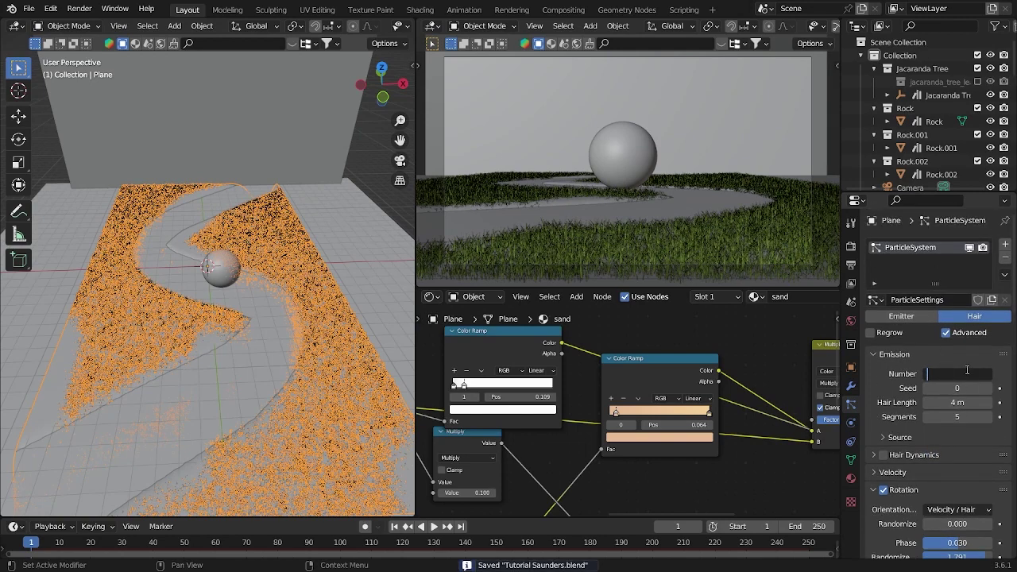
pyautogui.press('Return')
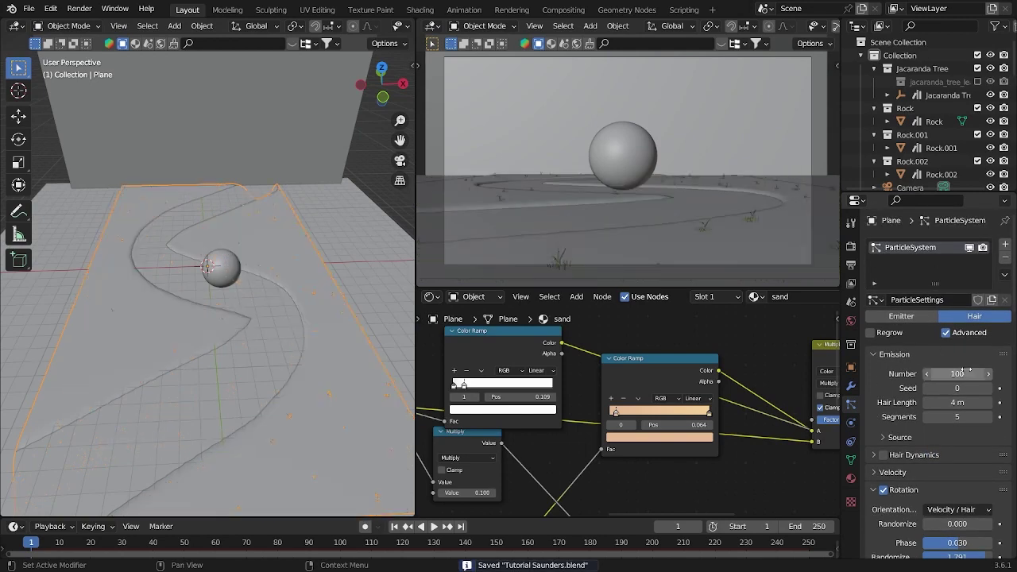
# Delete the dummy plane beneath the jacaranda tree and the other imported assets.
pyautogui.scroll(-8, 66, 269)
pyautogui.click(48, 270)
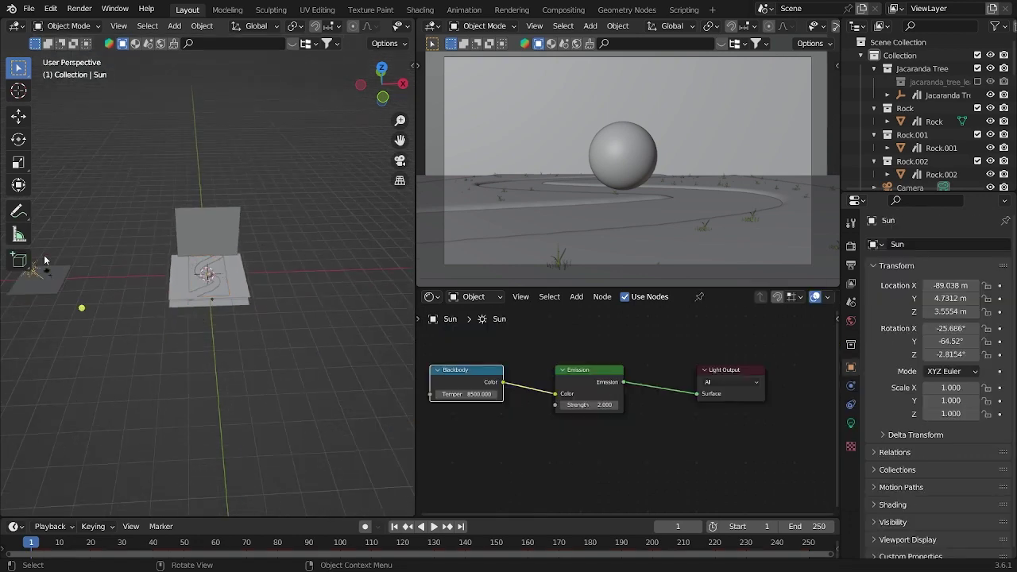
pyautogui.press('KP_Decimal')
pyautogui.scroll(-2, 313, 315)
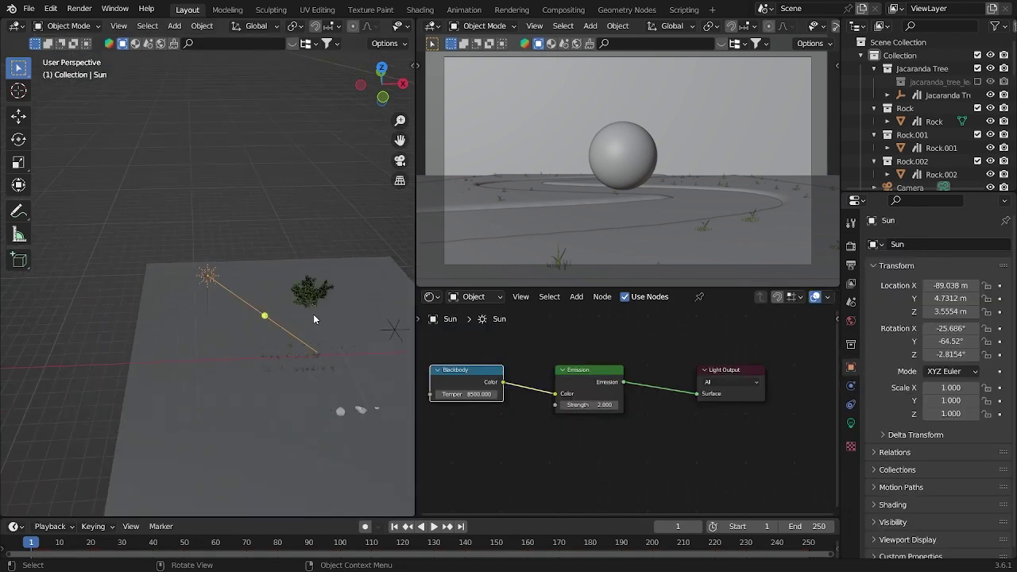
pyautogui.moveTo(339, 388); pyautogui.dragTo(317, 352, button='middle')
pyautogui.click(318, 334)
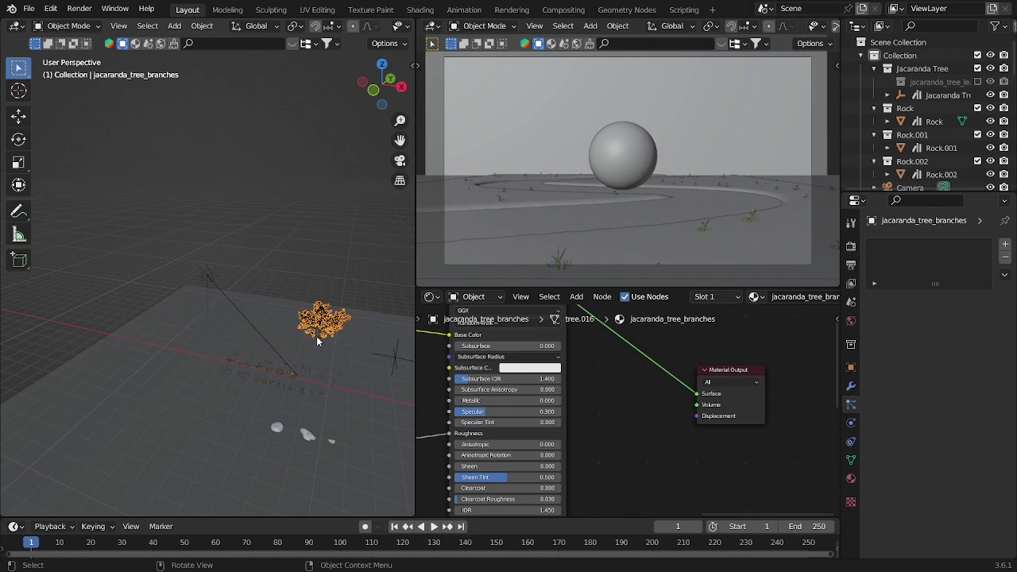
pyautogui.press('KP_Decimal')
pyautogui.click(263, 410)
pyautogui.press('x')
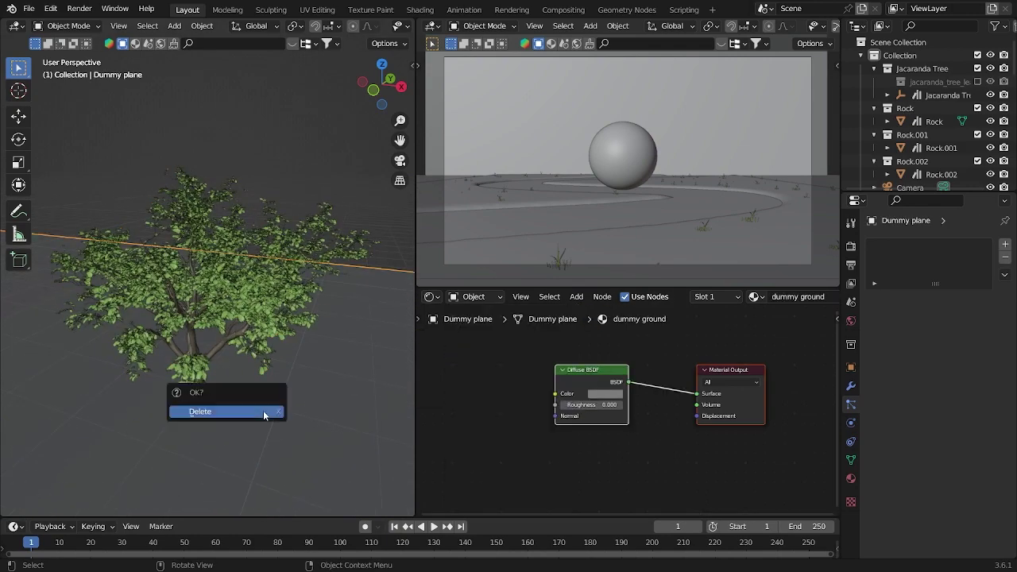
pyautogui.click(209, 409)
# Make a linked duplicate of the whole jacaranda tree and move it onto the terrain, about 72.9 m in X and 1.36 m in Y.
pyautogui.click(204, 396)
pyautogui.moveTo(205, 395); pyautogui.dragTo(226, 369, button='middle')
pyautogui.moveTo(345, 463); pyautogui.dragTo(198, 357)
pyautogui.scroll(-5, 258, 421)
pyautogui.press('KP_7')
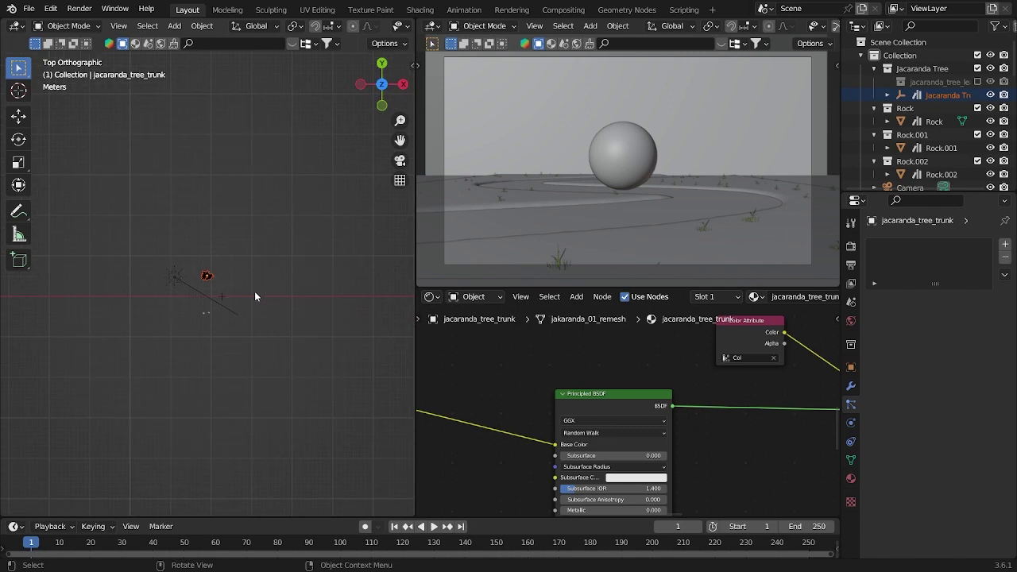
pyautogui.hotkey('alt', 'd')
pyautogui.scroll(-2, 255, 291)
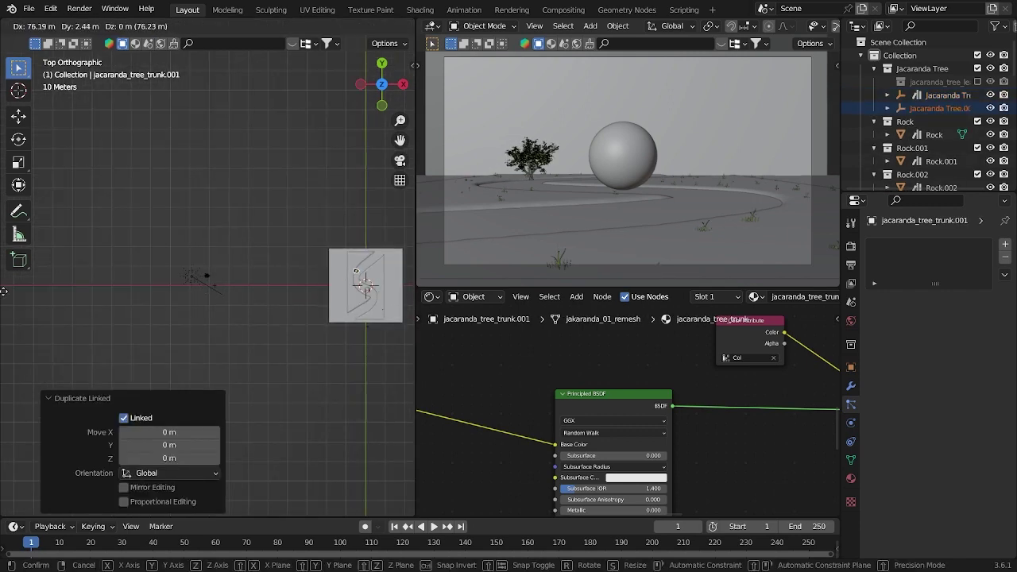
pyautogui.click(412, 296)
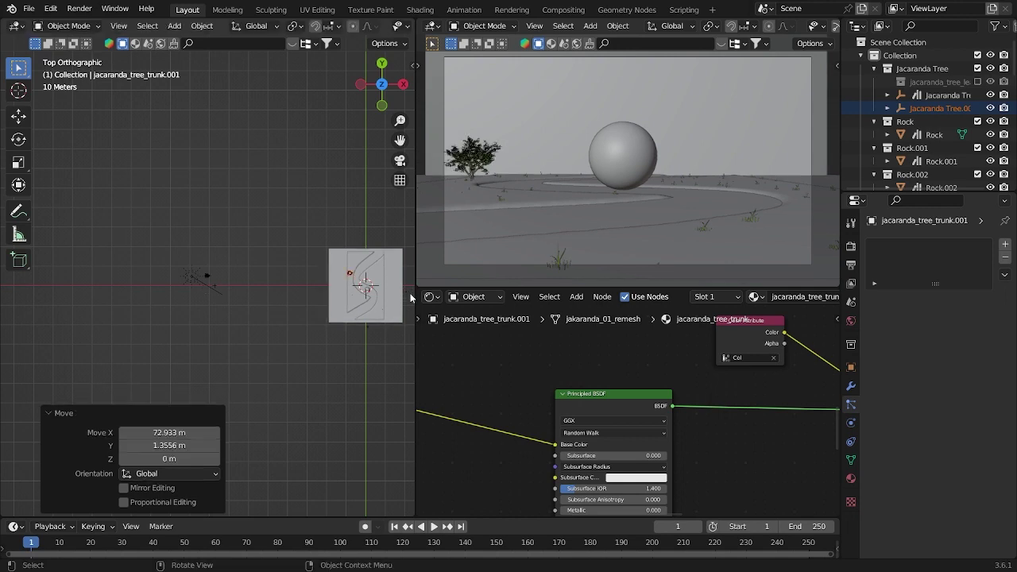
# Scale the duplicated jacaranda tree uniformly by about 1.564.
pyautogui.press('KP_Decimal')
pyautogui.press('`')
pyautogui.click(310, 259)
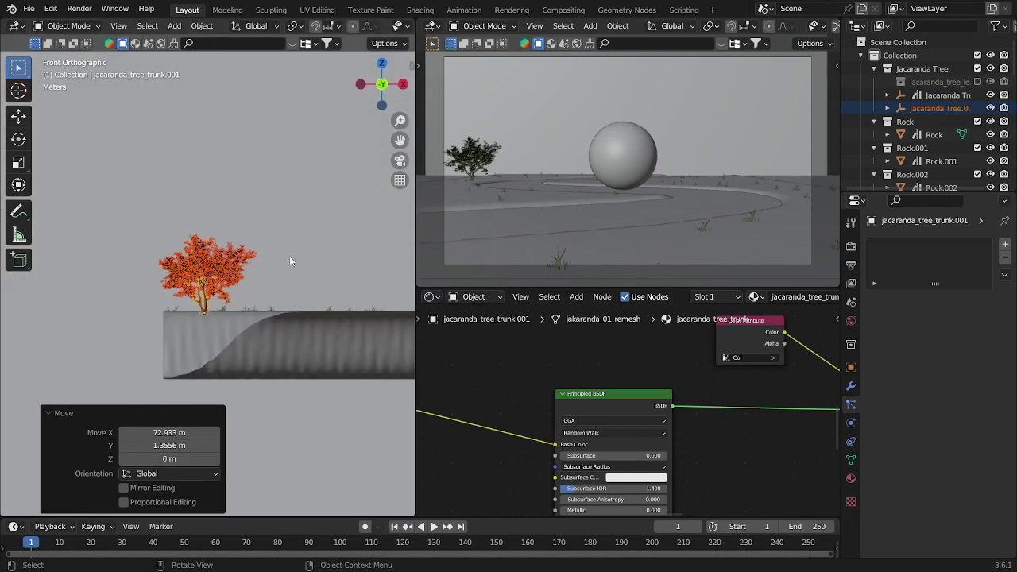
pyautogui.press('s')
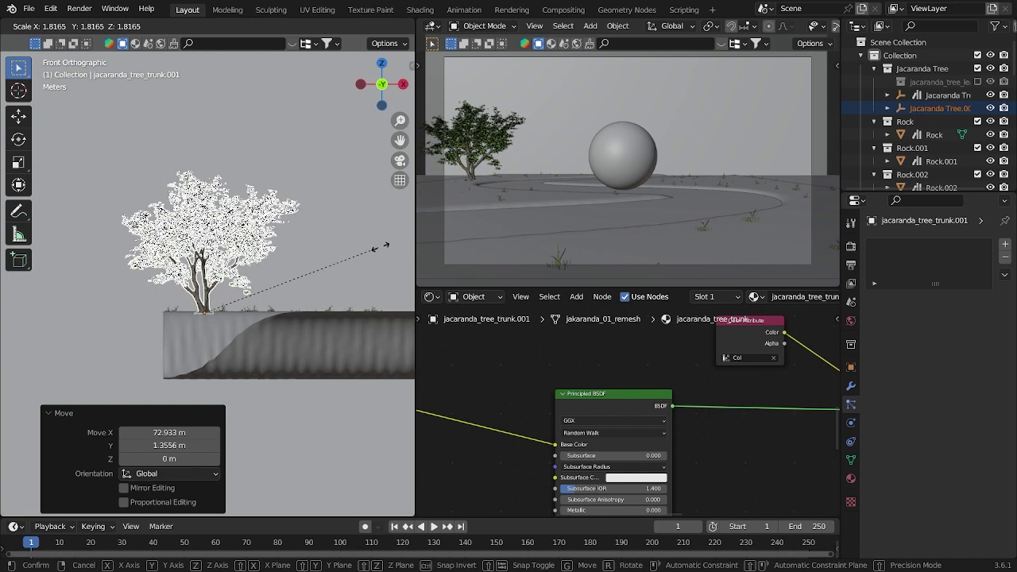
pyautogui.click(342, 275)
# Add two linked tree duplicates: one offset about 12.5 m in X and -19.9 m in Y, the next about 20.5 m in Y from it.
pyautogui.press('KP_7')
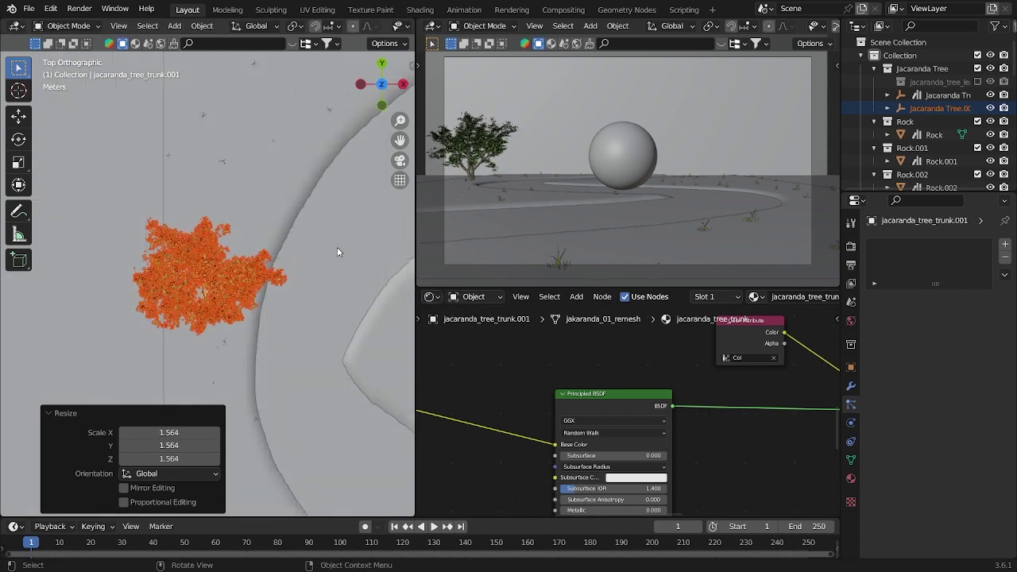
pyautogui.scroll(-5, 341, 232)
pyautogui.hotkey('alt', 'd')
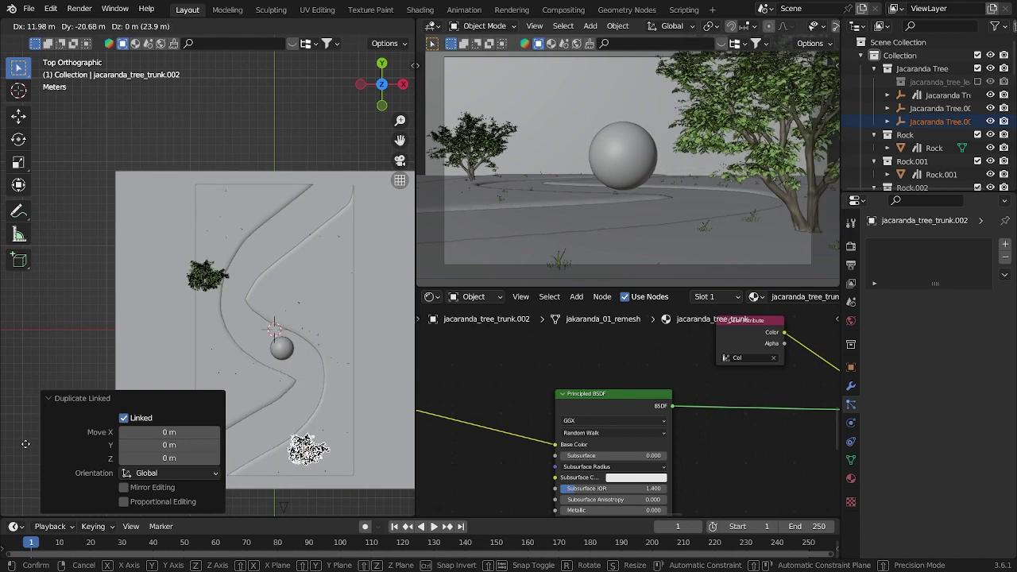
pyautogui.click(30, 443)
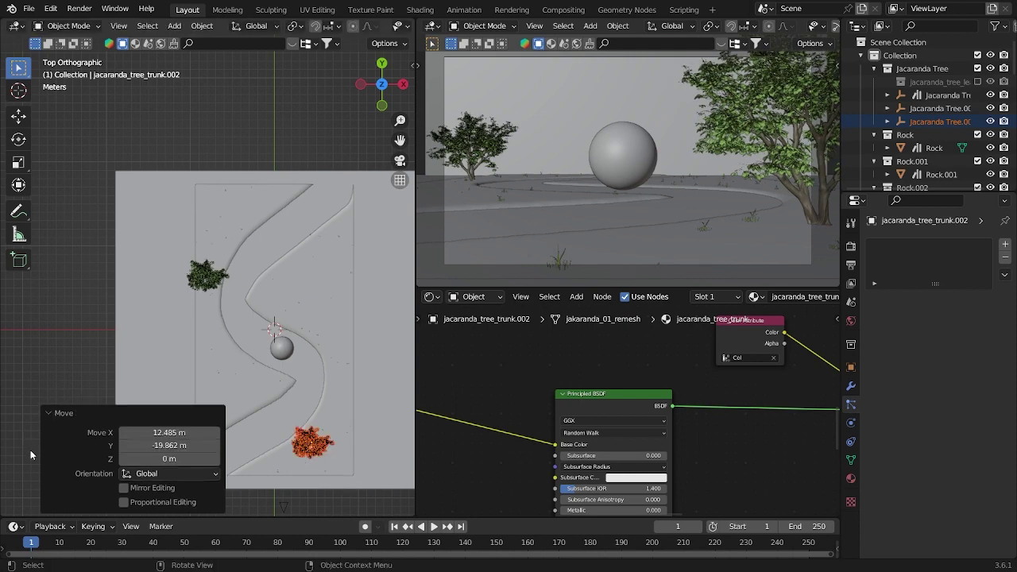
pyautogui.hotkey('alt', 'd')
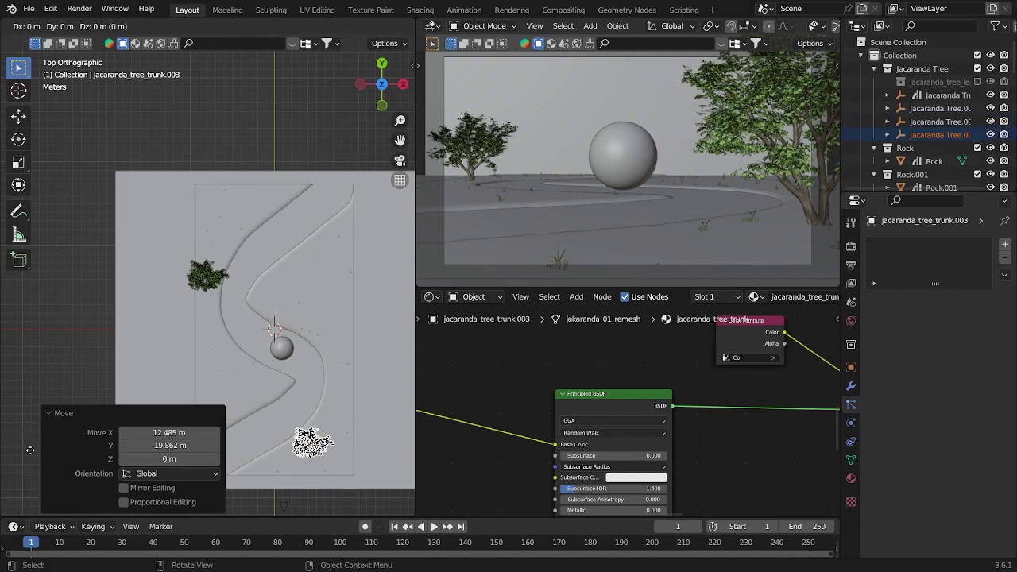
pyautogui.click(32, 276)
# Scale the newest tree by about 0.653 and move it about 0.44 m in X and 1.07 m in Y.
pyautogui.press('s')
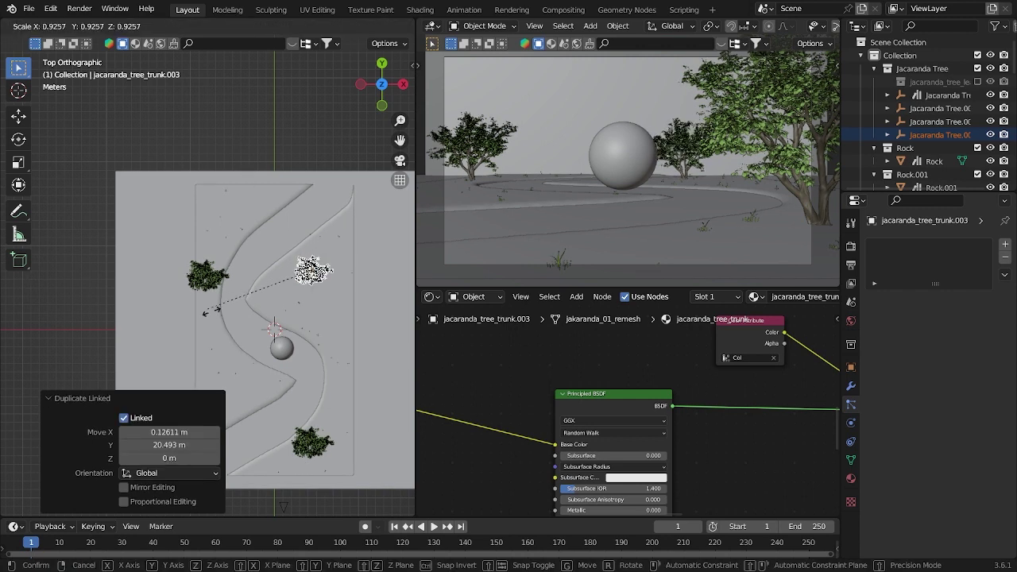
pyautogui.click(238, 314)
pyautogui.press('g')
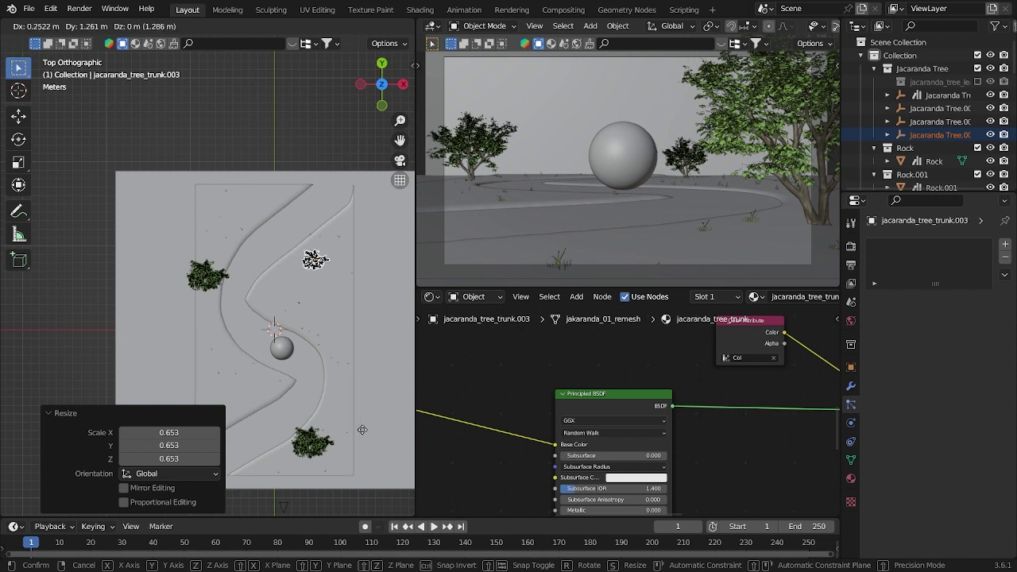
pyautogui.click(363, 430)
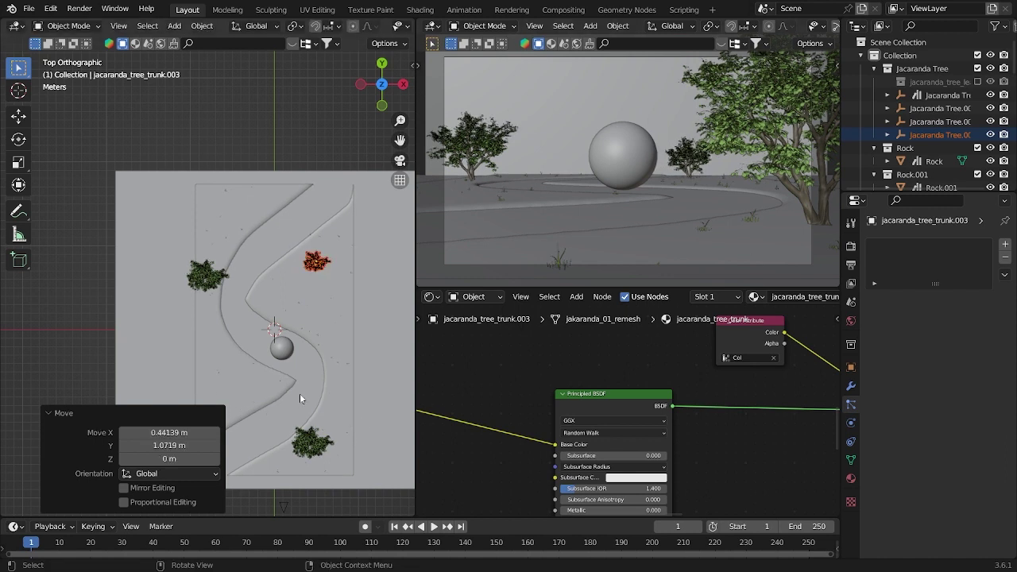
# Make a linked duplicate of the newest tree, offset about -8.13 m in X and 6.75 m in Y, and scale it by 0.822.
pyautogui.hotkey('alt', 'd')
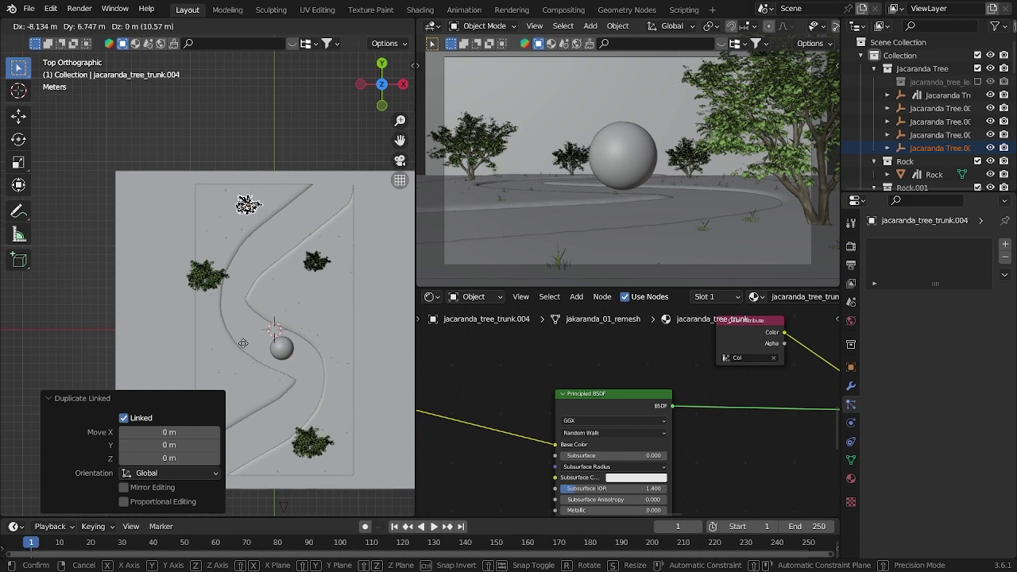
pyautogui.click(243, 344)
pyautogui.press('s')
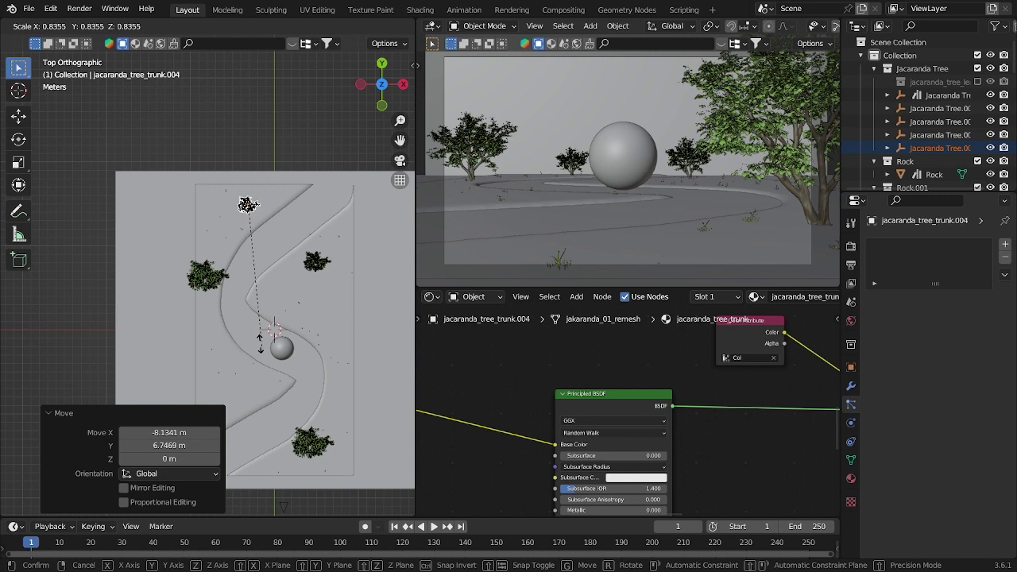
pyautogui.click(260, 344)
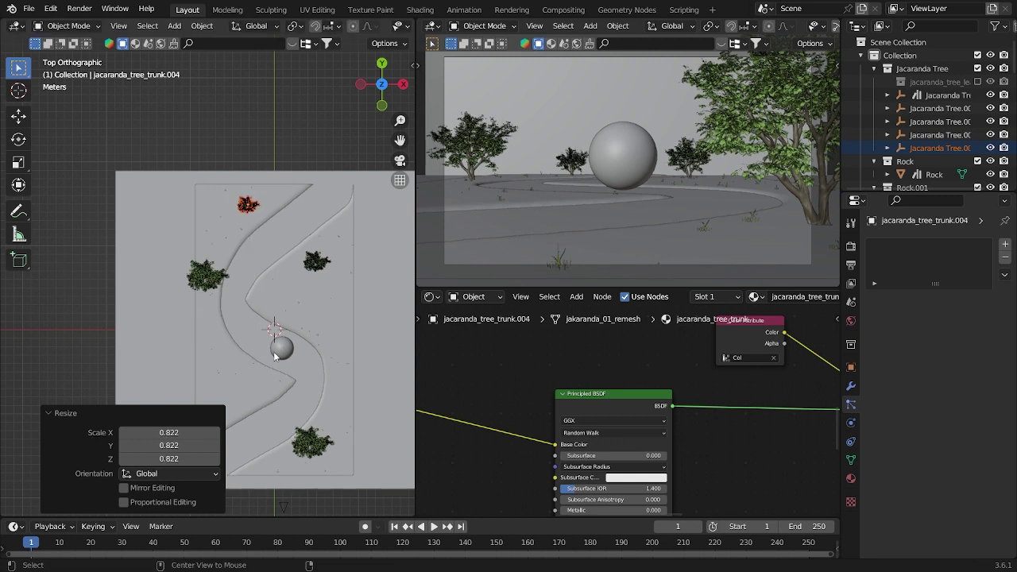
# Add two linked tree duplicates: one offset about -4.8 m X, 2 m Y and scaled about 0.76, the next offset about 16.4 m X, -3.7 m Y.
pyautogui.hotkey('alt', 'd')
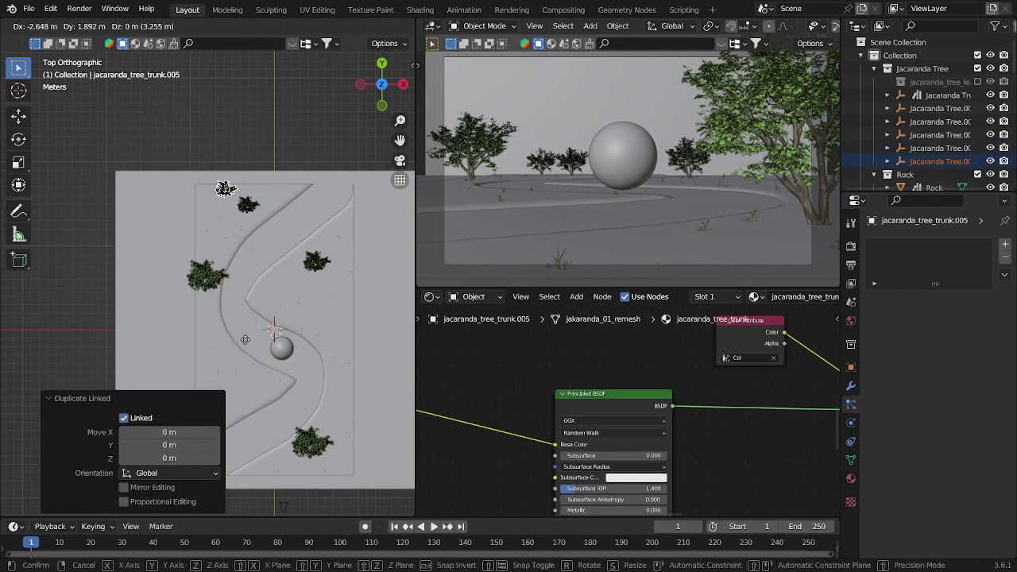
pyautogui.click(231, 339)
pyautogui.press('s')
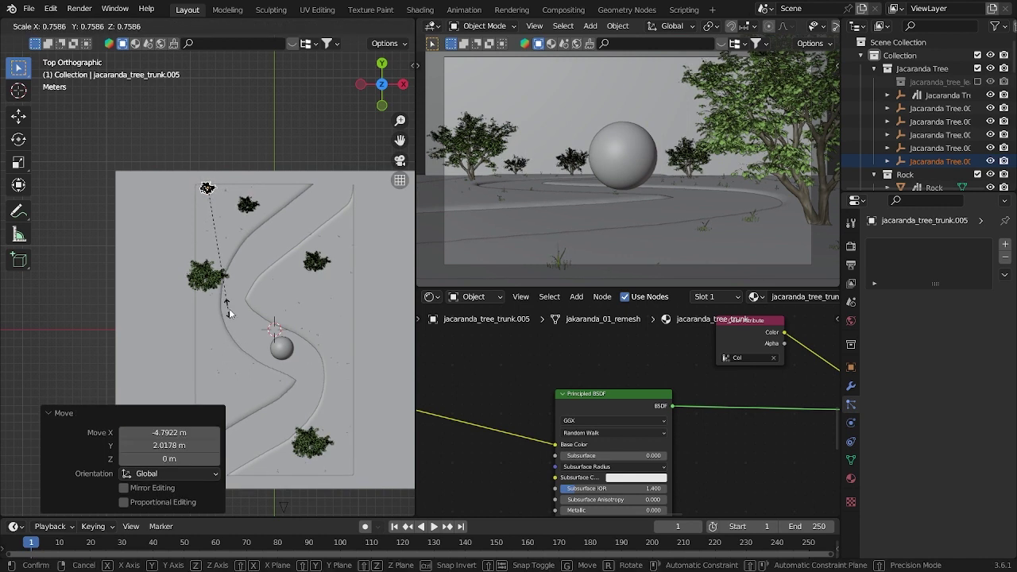
pyautogui.click(228, 307)
pyautogui.hotkey('alt', 'd')
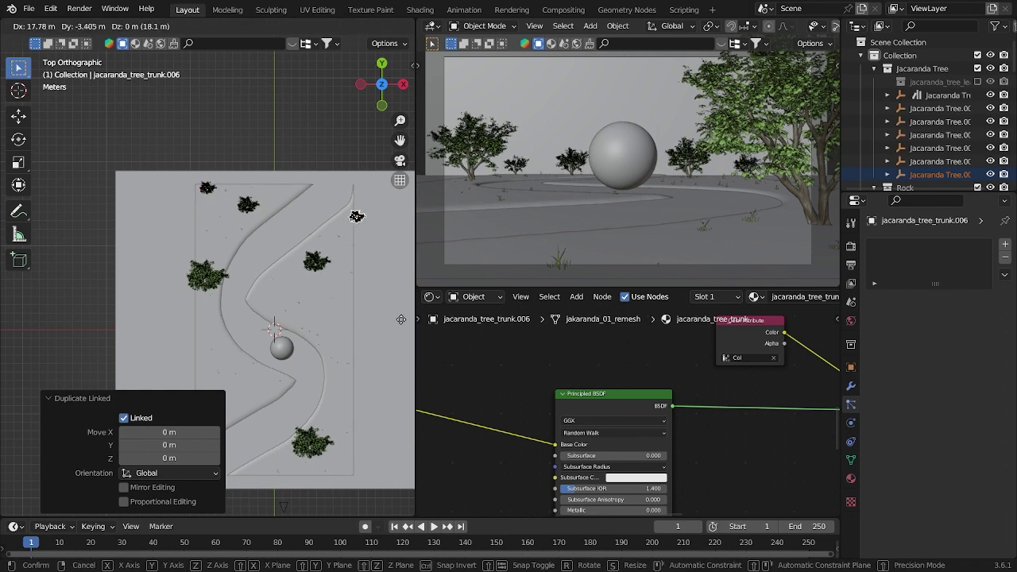
pyautogui.click(321, 286)
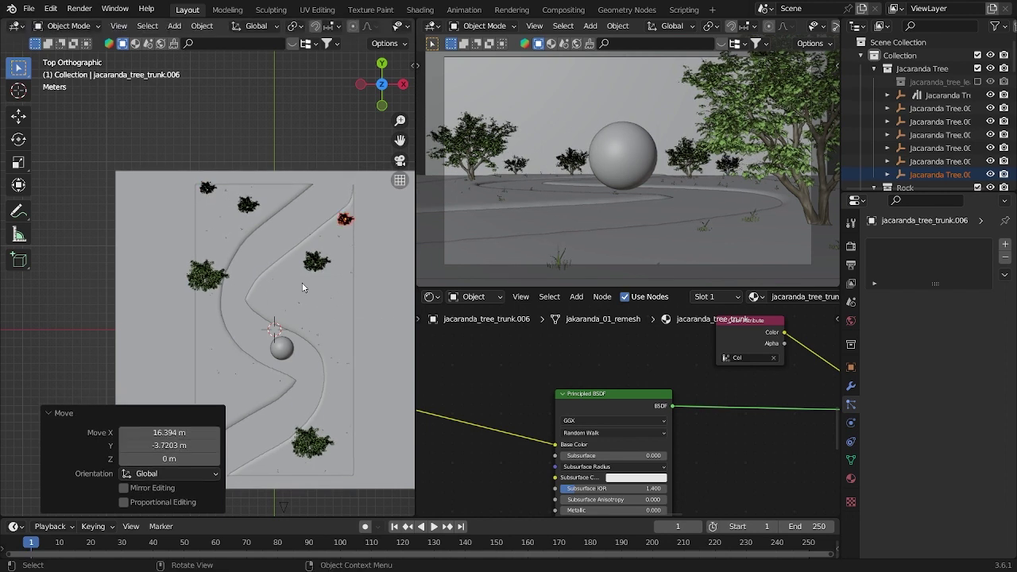
# Move the largest source rock onto the terrain in the camera's foreground, about 83.9 m in X and -11.3 m in Y.
pyautogui.scroll(-3, 150, 325)
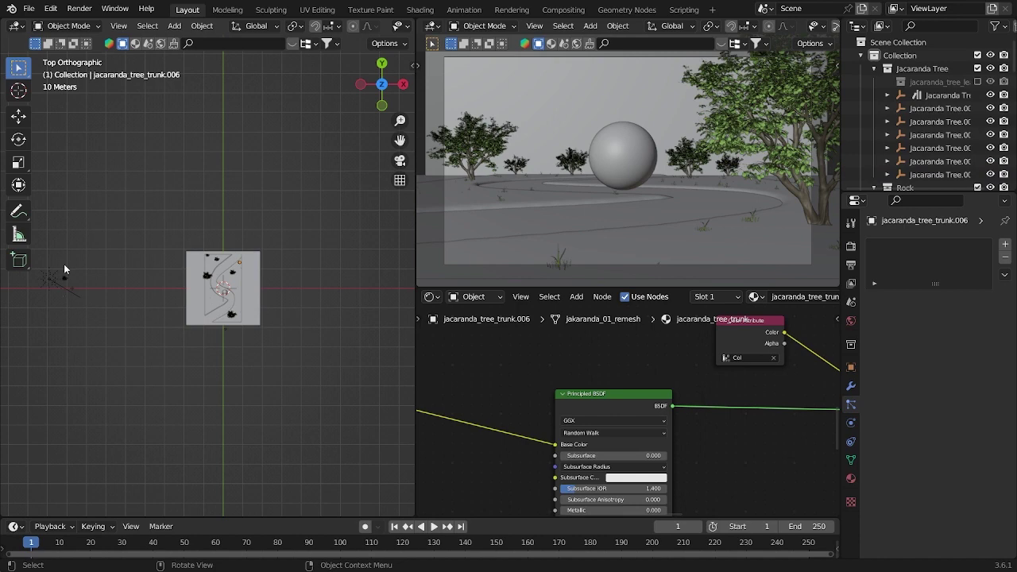
pyautogui.press('`')
pyautogui.click(265, 413)
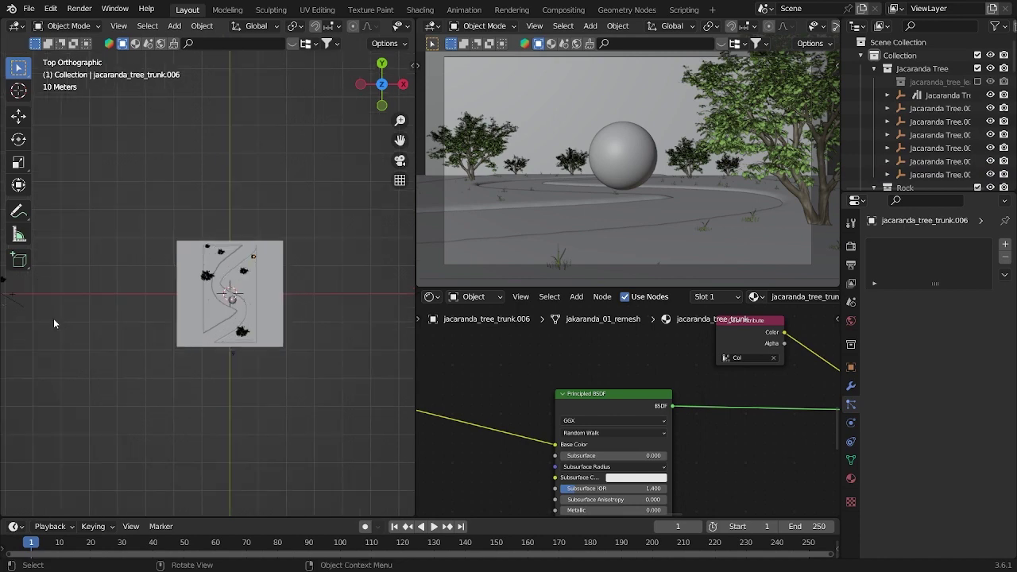
pyautogui.press('KP_Decimal')
pyautogui.scroll(3, 282, 457)
pyautogui.click(253, 458)
pyautogui.scroll(-4, 260, 465)
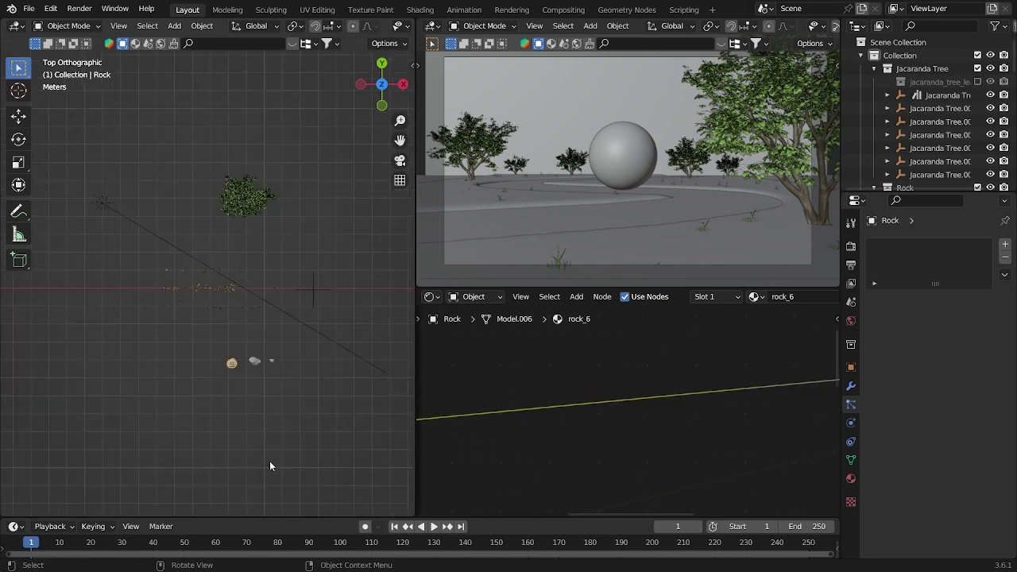
pyautogui.scroll(-6, 283, 447)
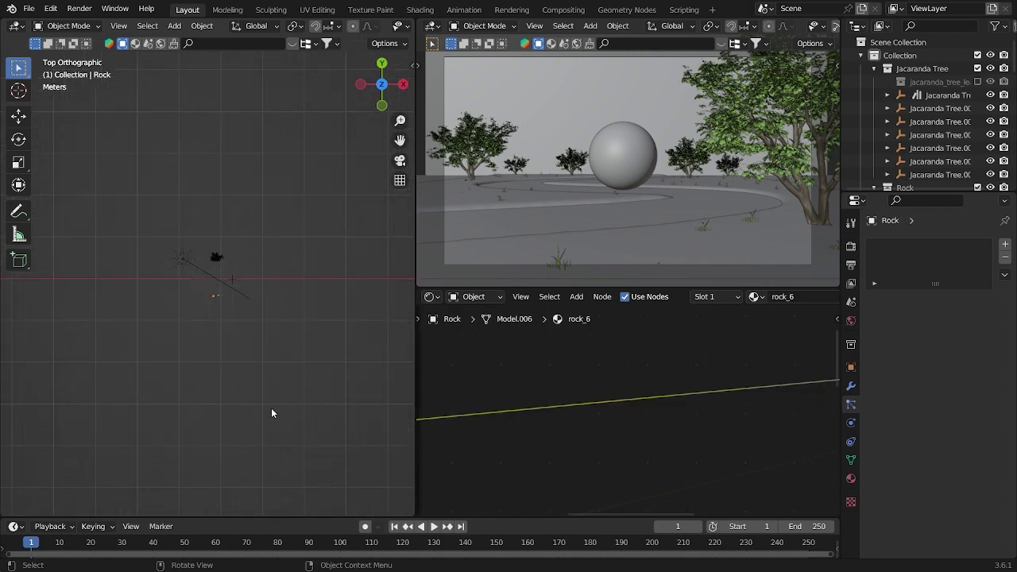
pyautogui.press('g')
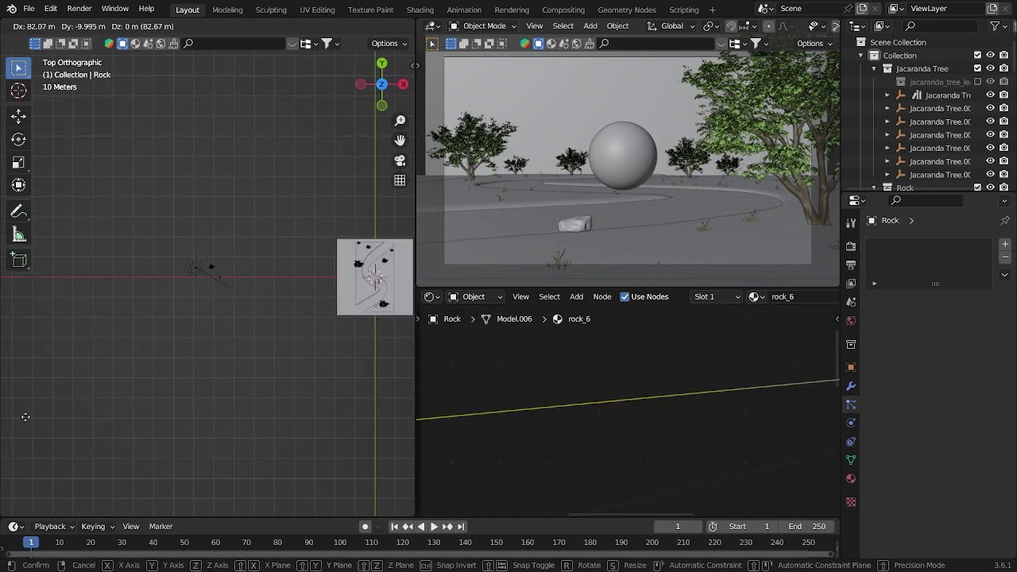
pyautogui.click(77, 421)
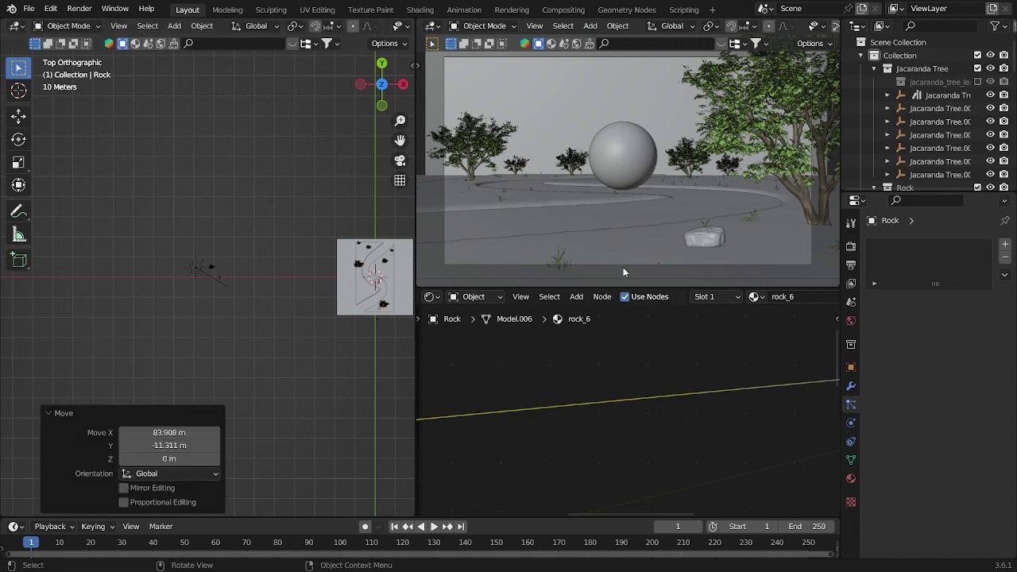
# Scale the foreground rock uniformly by about 1.613.
pyautogui.press('s')
pyautogui.click(639, 243)
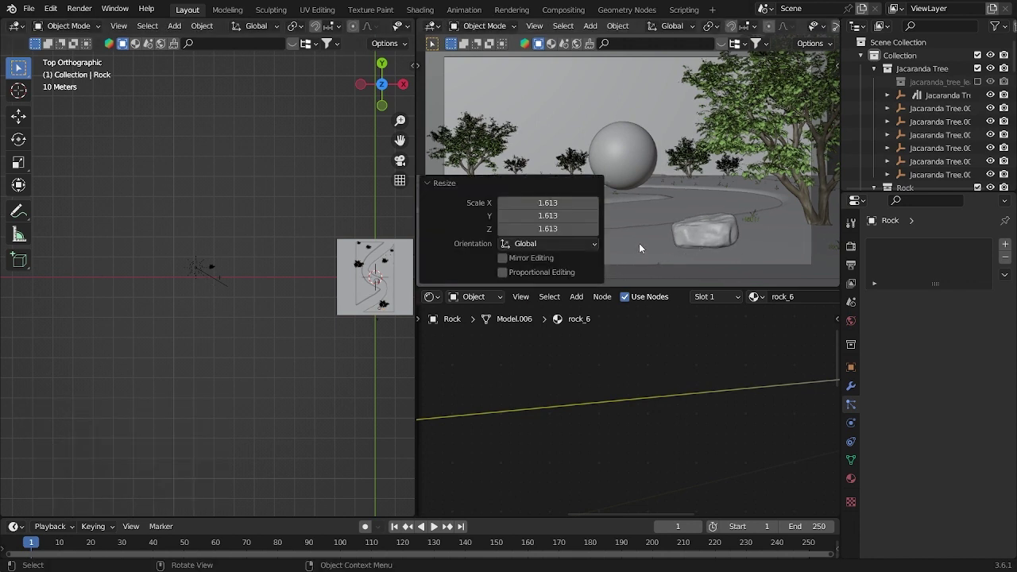
pyautogui.click(429, 184)
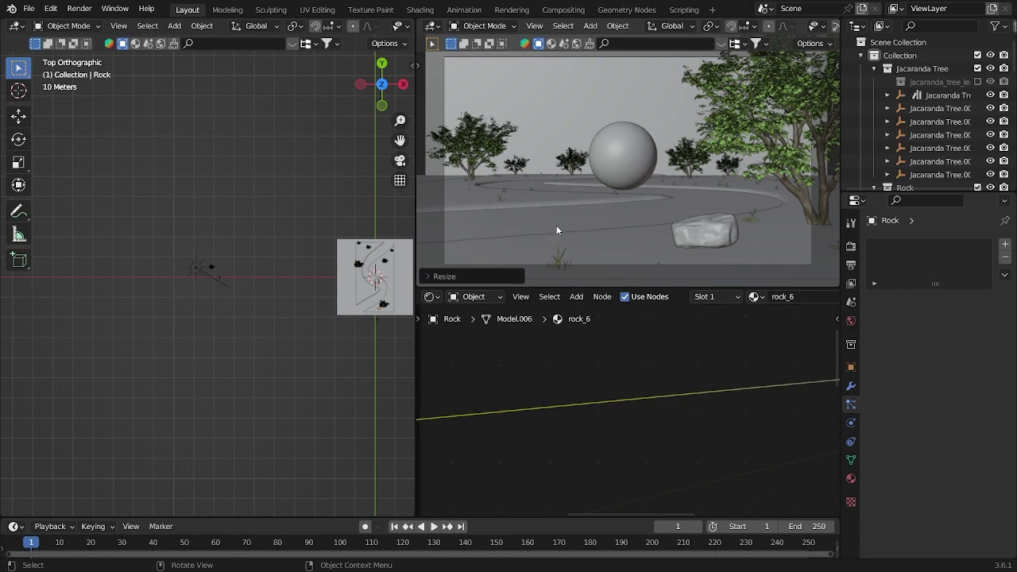
# Move the enlarged rock across the foreground, about -2.82 m in X and -0.69 m in Y.
pyautogui.press('KP_Decimal')
pyautogui.scroll(-4, 349, 368)
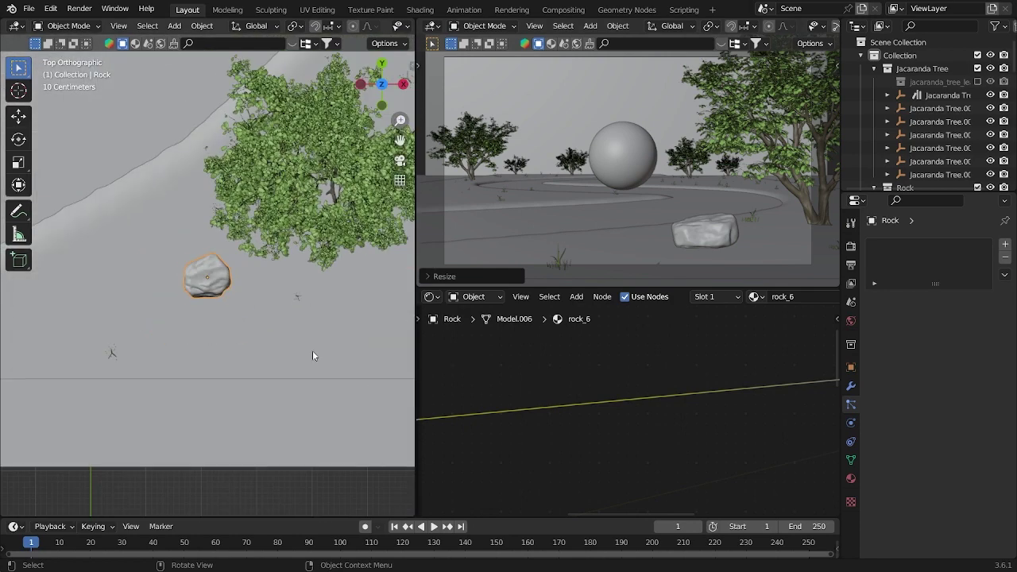
pyautogui.press('g')
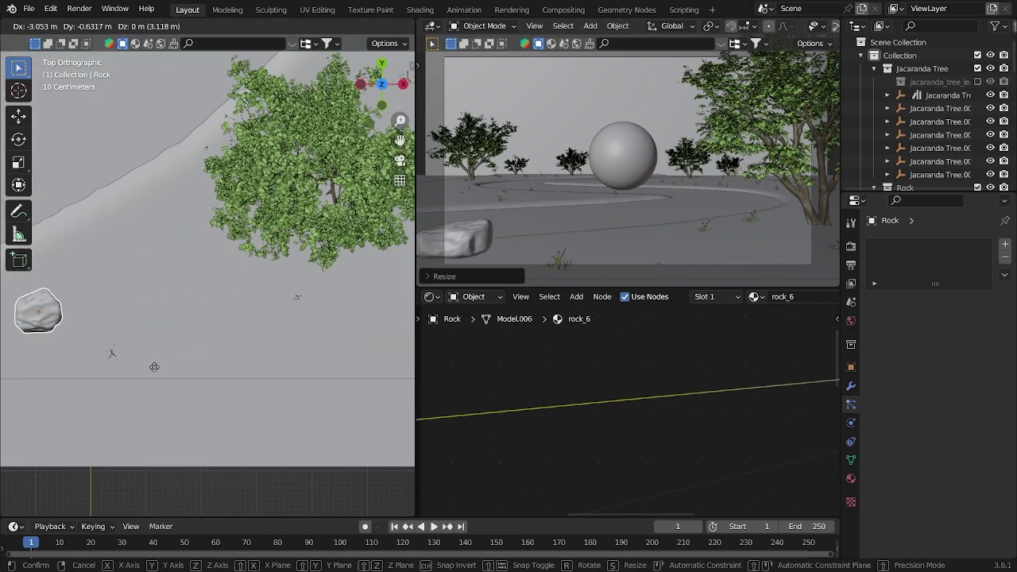
pyautogui.click(166, 368)
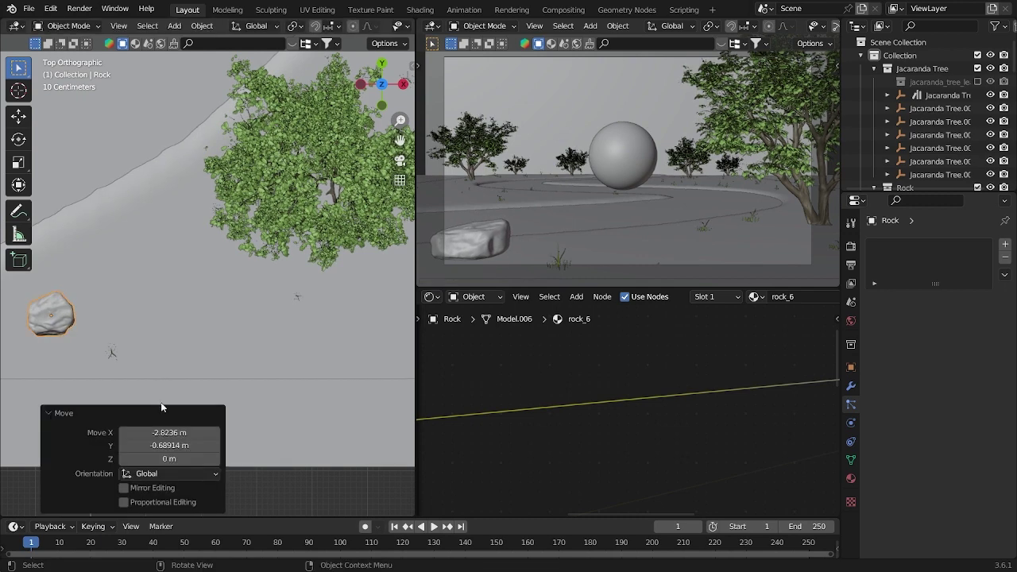
# Make a linked duplicate of the rock and place it beyond the river bend, moving it about 6.29, 9.66 m and another 1.20, 3.60 m in X, Y.
pyautogui.scroll(-3, 160, 402)
pyautogui.hotkey('alt', 'd')
pyautogui.rightClick(170, 391)
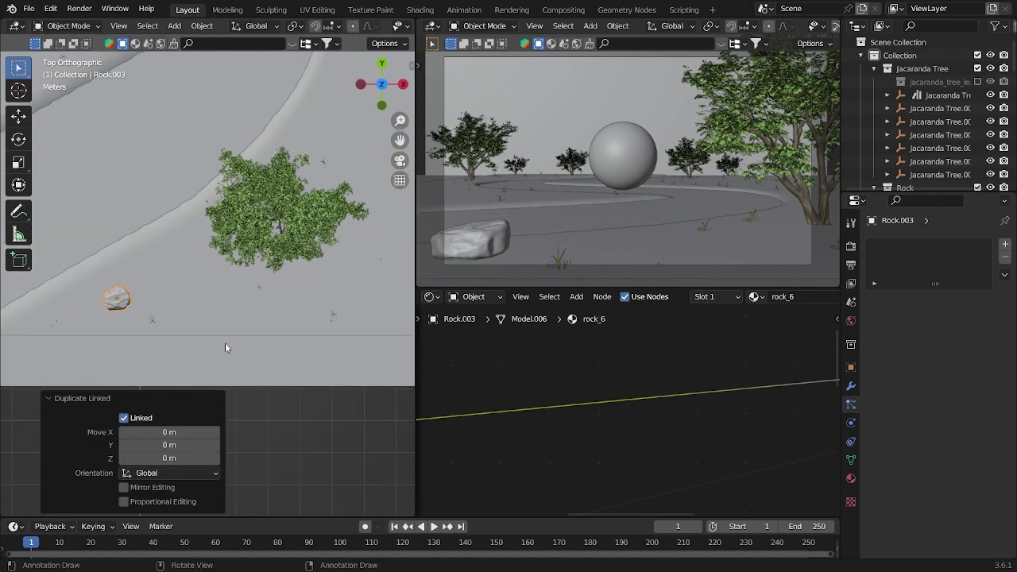
pyautogui.press('g')
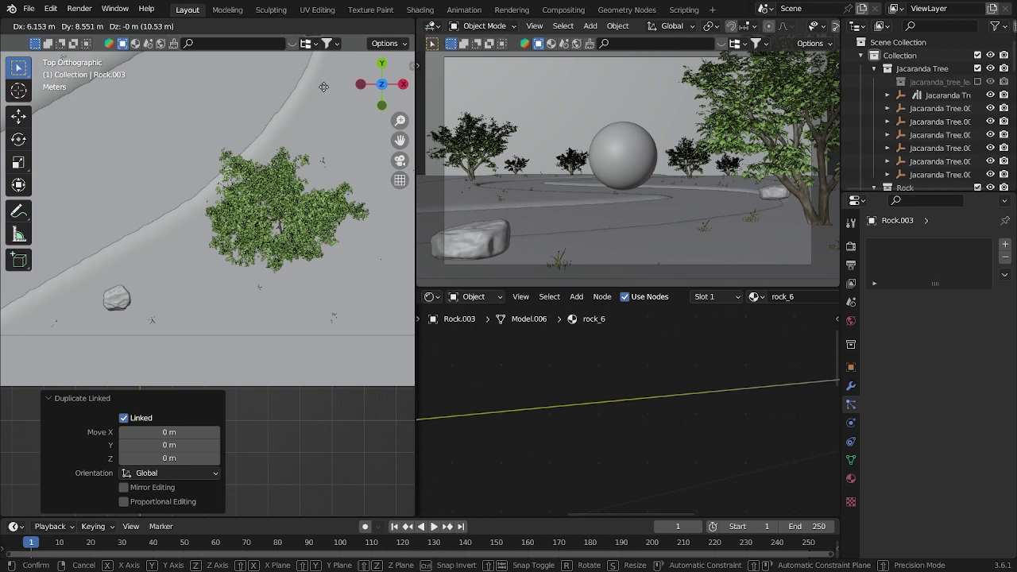
pyautogui.click(322, 54)
pyautogui.scroll(-3, 370, 119)
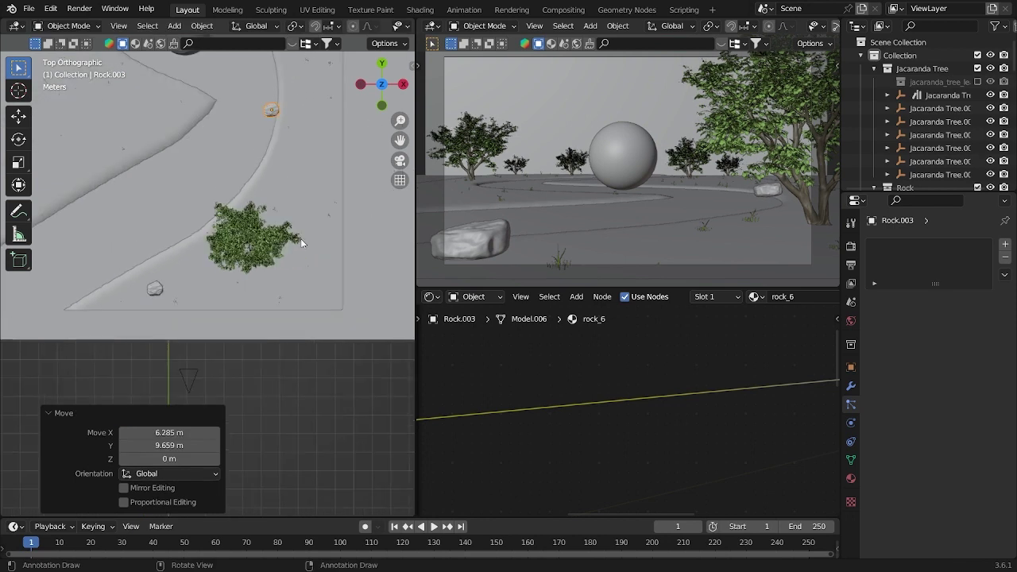
pyautogui.press('g')
pyautogui.click(323, 179)
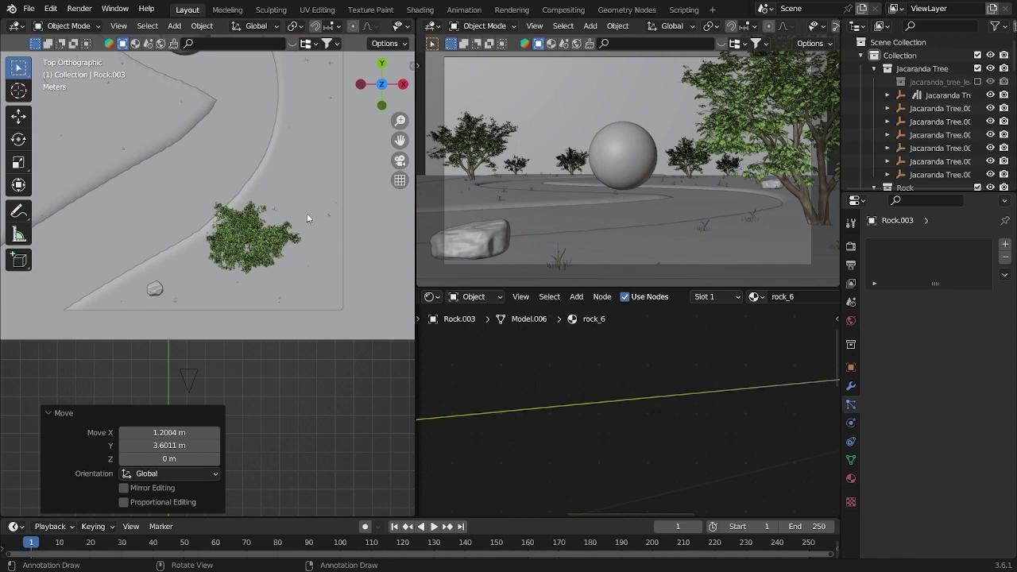
# Select the two remaining source rocks and move them onto the terrain, about 78.68 m in X and 1.68 m in Y.
pyautogui.scroll(-8, 322, 180)
pyautogui.moveTo(85, 270); pyautogui.dragTo(45, 227)
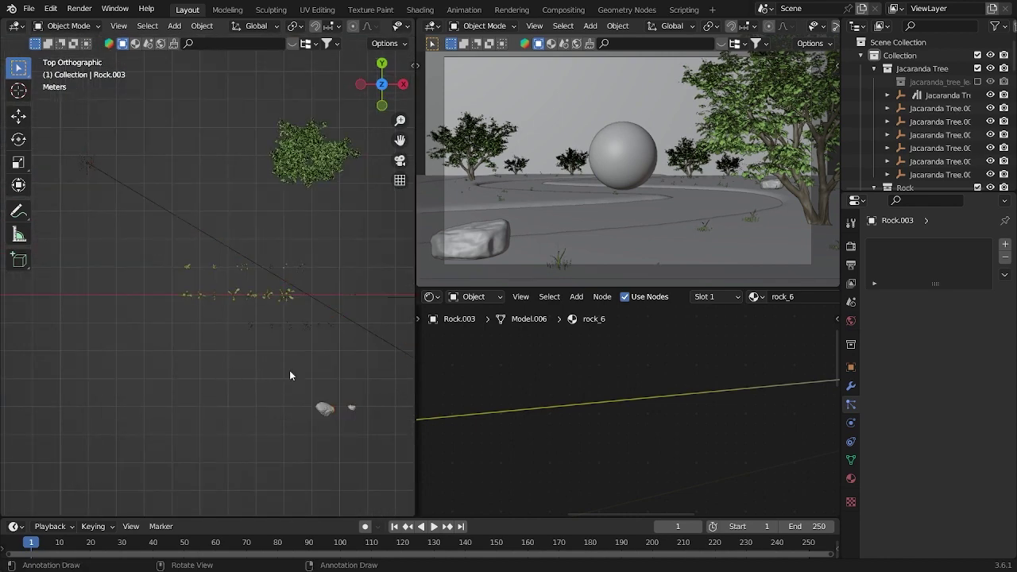
pyautogui.moveTo(111, 159); pyautogui.dragTo(132, 216)
pyautogui.click(133, 215)
pyautogui.moveTo(154, 170); pyautogui.dragTo(163, 223)
pyautogui.press('x')
pyautogui.click(164, 221)
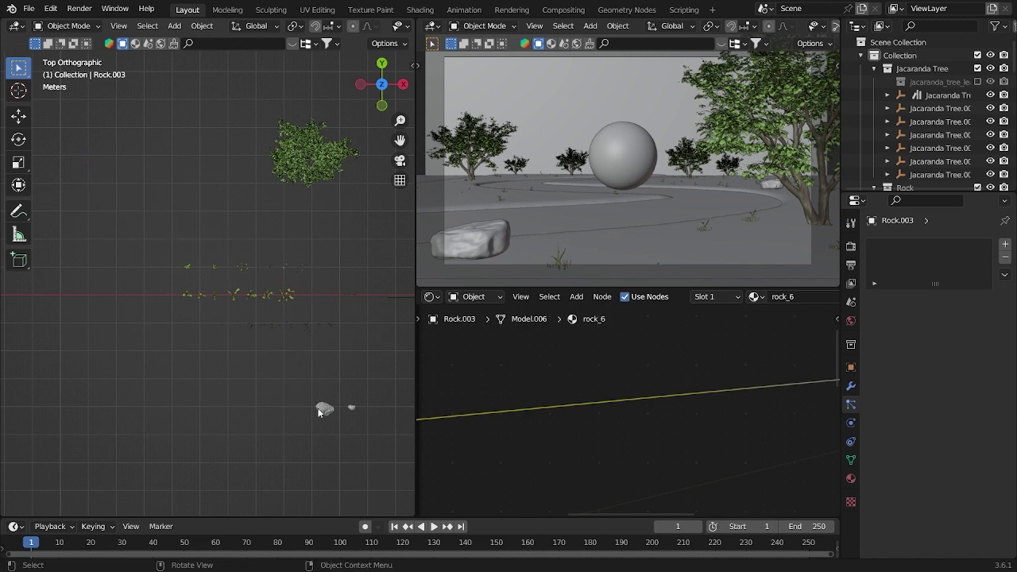
pyautogui.scroll(-10, 334, 421)
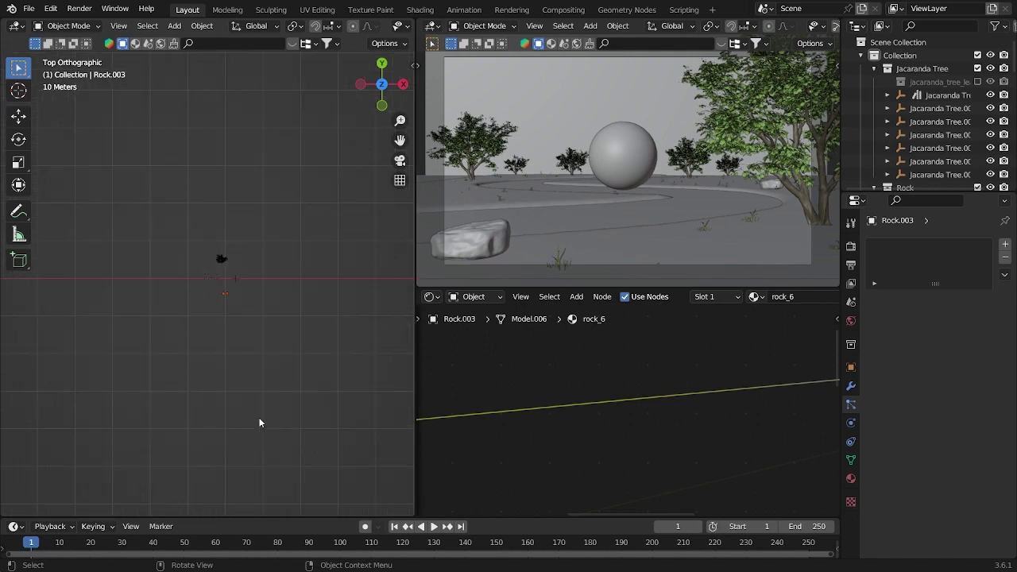
pyautogui.press('g')
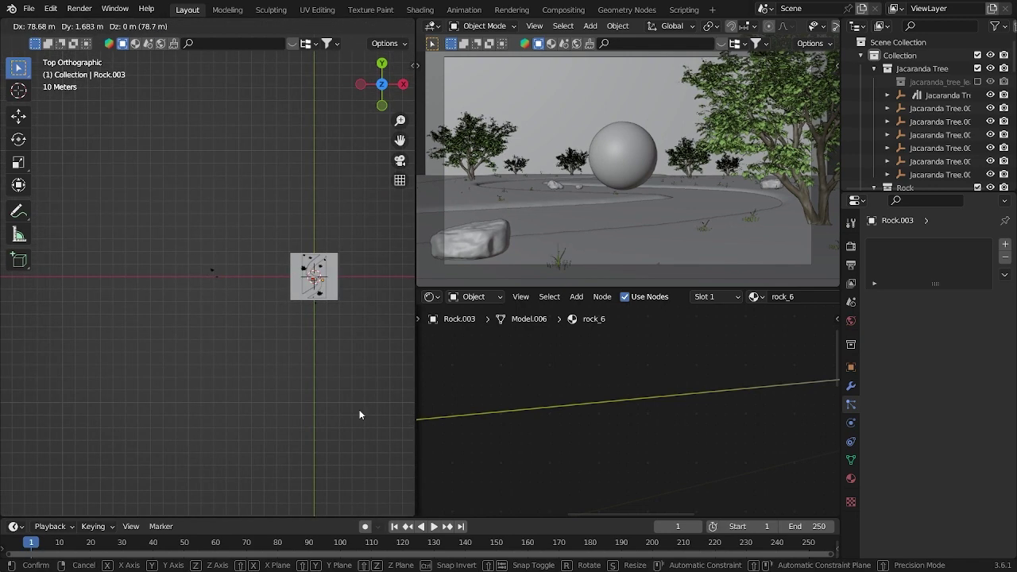
pyautogui.click(359, 410)
# Move the two rocks about 0.17 m in X and -4.21 m in Y onto the river bank and scale them by about 1.43.
pyautogui.press('KP_Decimal')
pyautogui.scroll(-5, 283, 367)
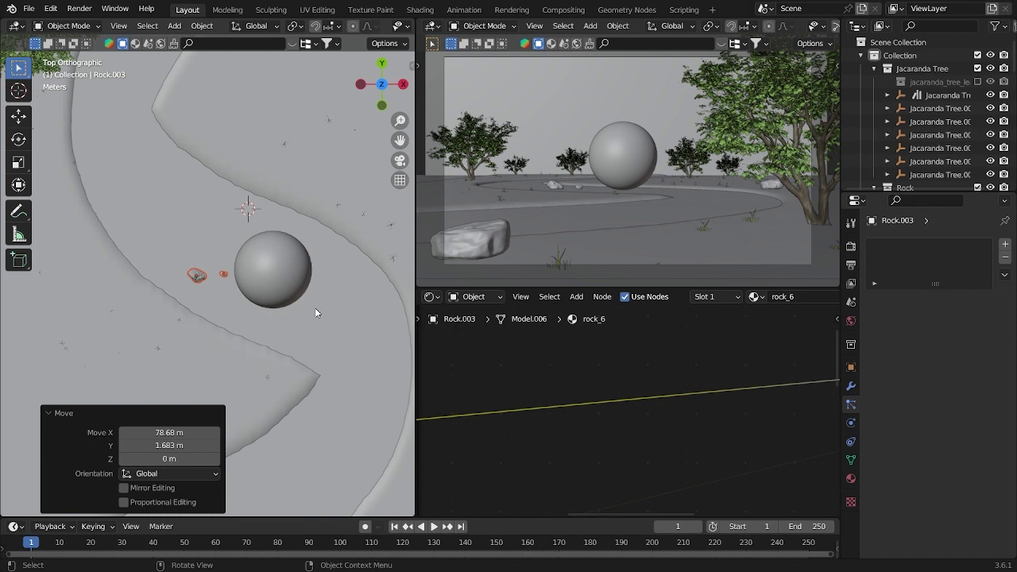
pyautogui.press('g')
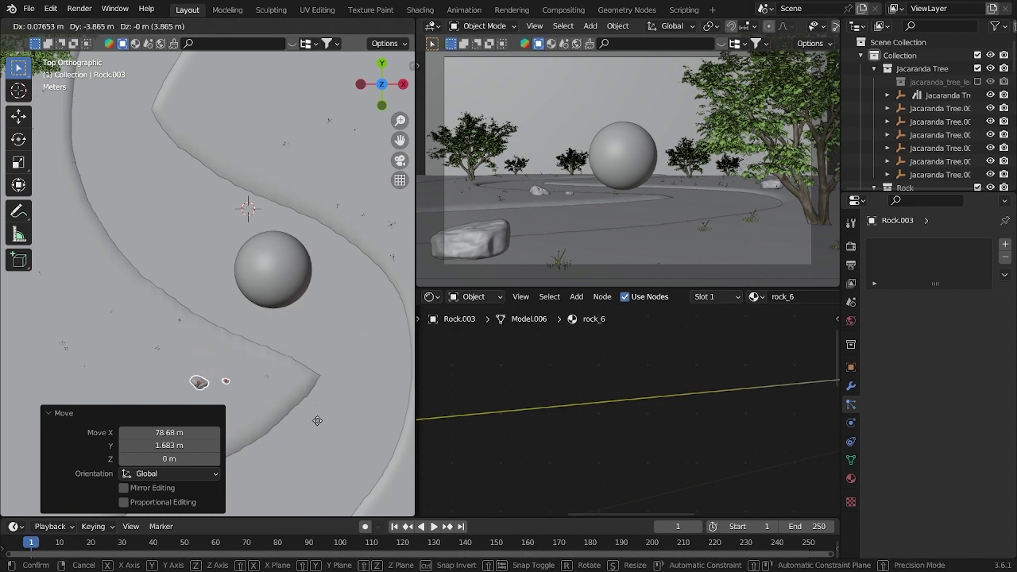
pyautogui.click(318, 425)
pyautogui.press('s')
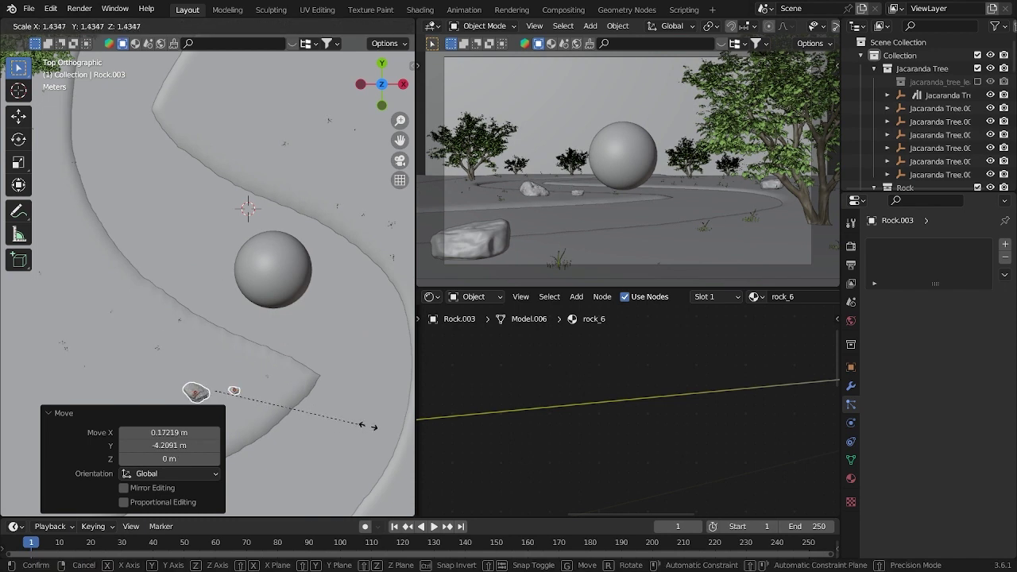
pyautogui.click(372, 426)
# Make a linked duplicate of the smallest rock and move it about -5.55 m in X and 16.35 m in Y, near the far bank's tree.
pyautogui.scroll(-4, 214, 386)
pyautogui.hotkey('alt', 'd')
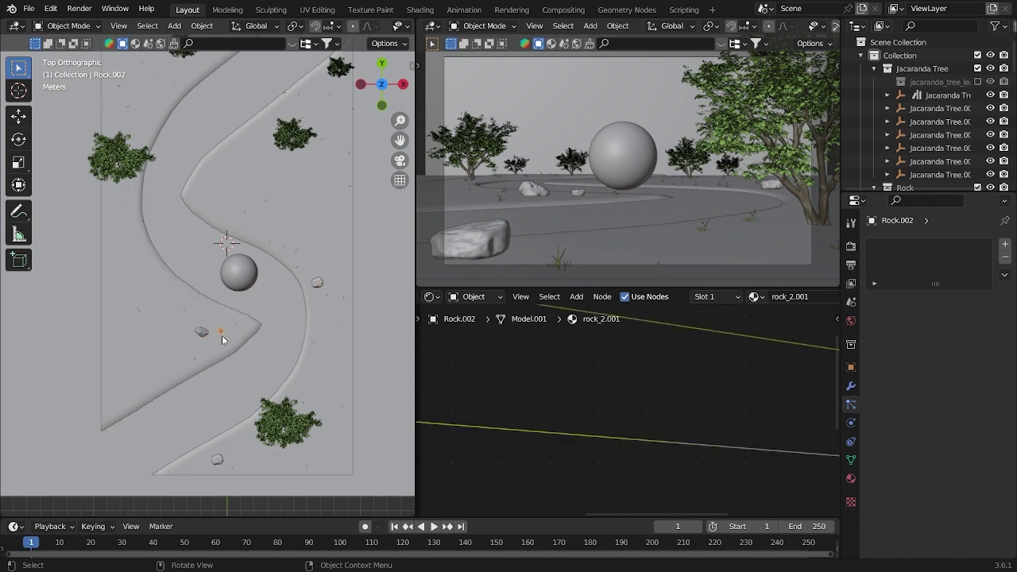
pyautogui.rightClick(222, 335)
pyautogui.press('g')
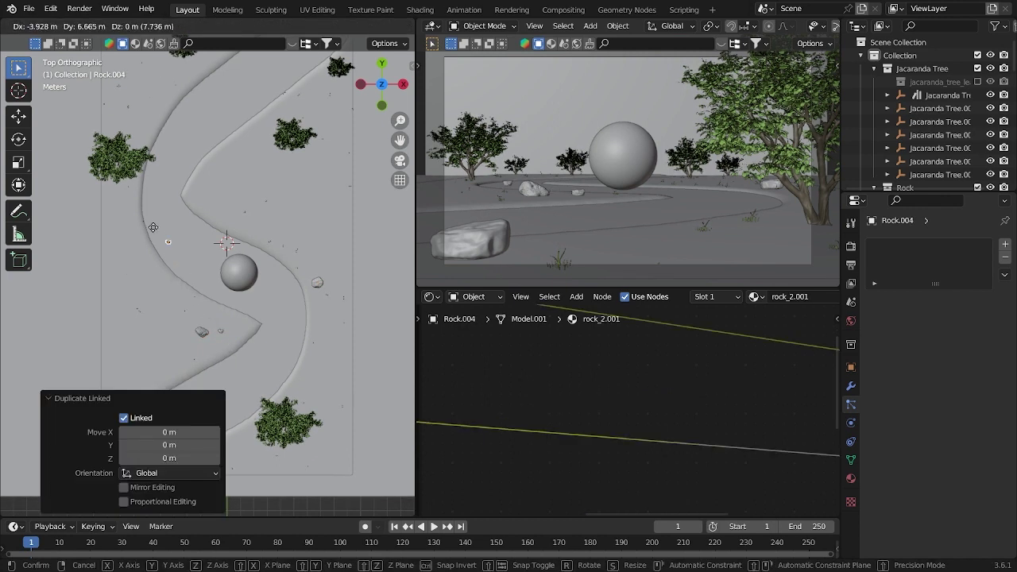
pyautogui.click(150, 128)
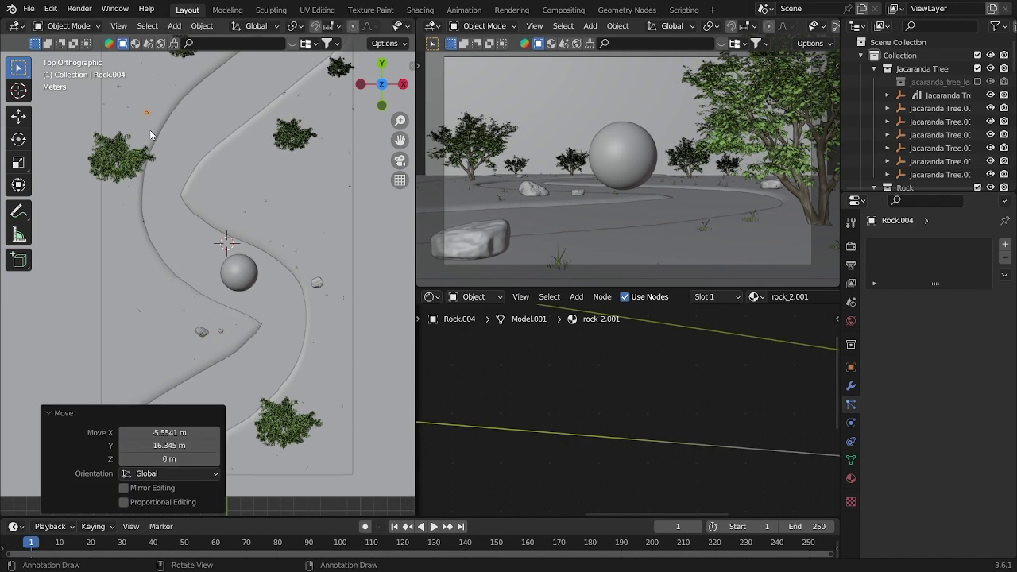
pyautogui.scroll(-1, 174, 151)
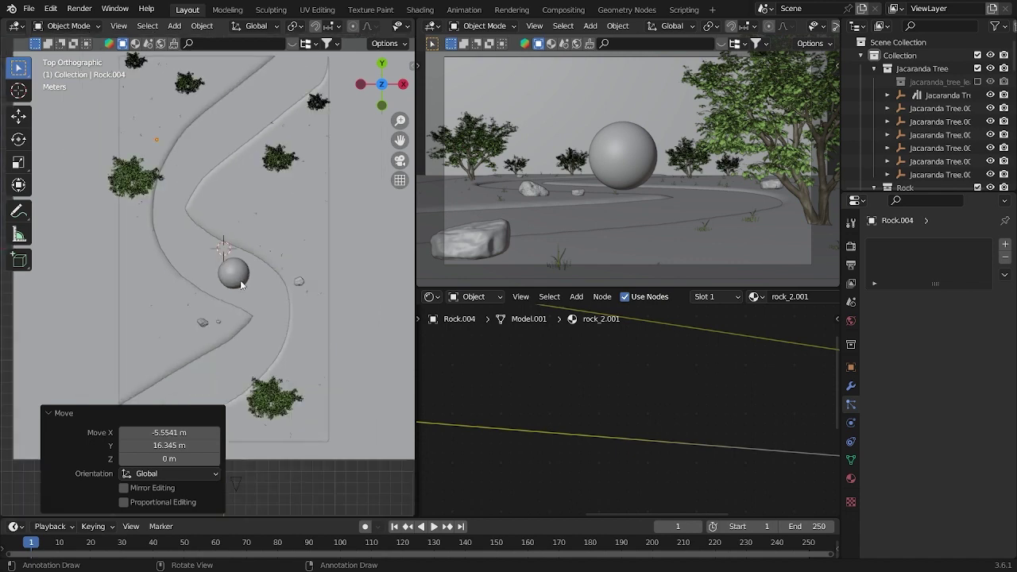
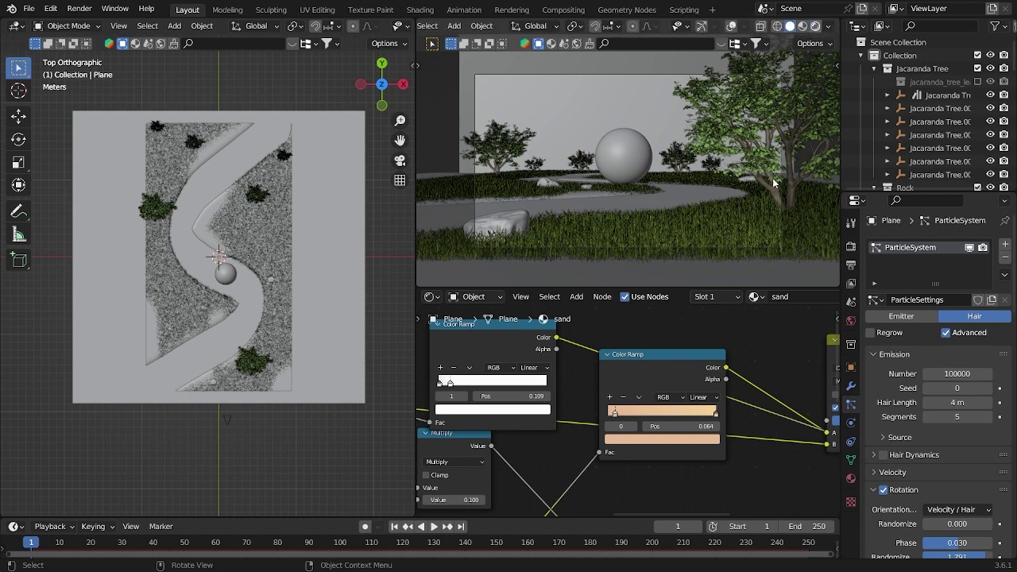
# Preview the scene in rendered shading, return to solid shading, select the terrain plane and set its grass particle number to 100.
pyautogui.press('z')
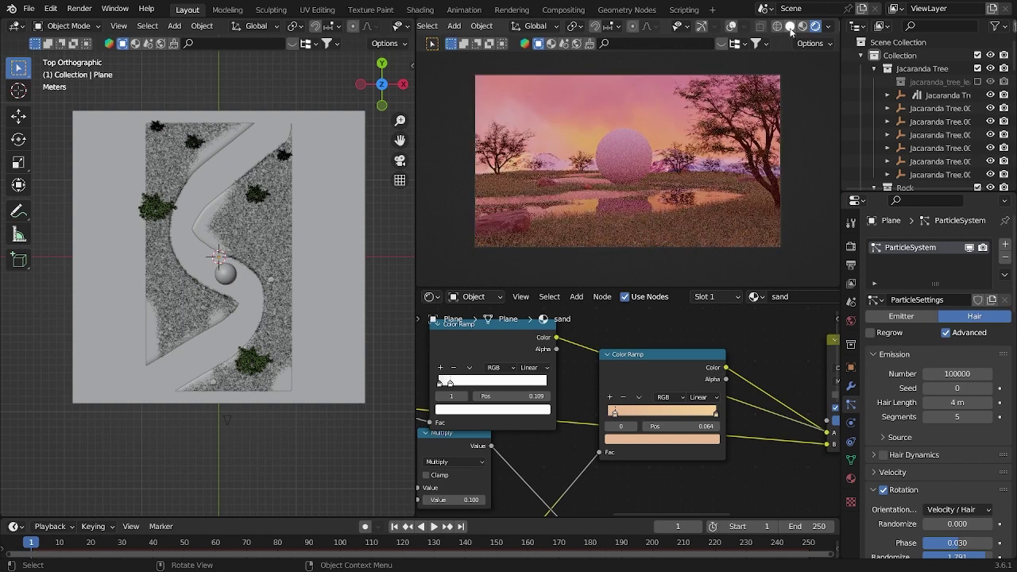
pyautogui.press('z')
pyautogui.click(287, 264)
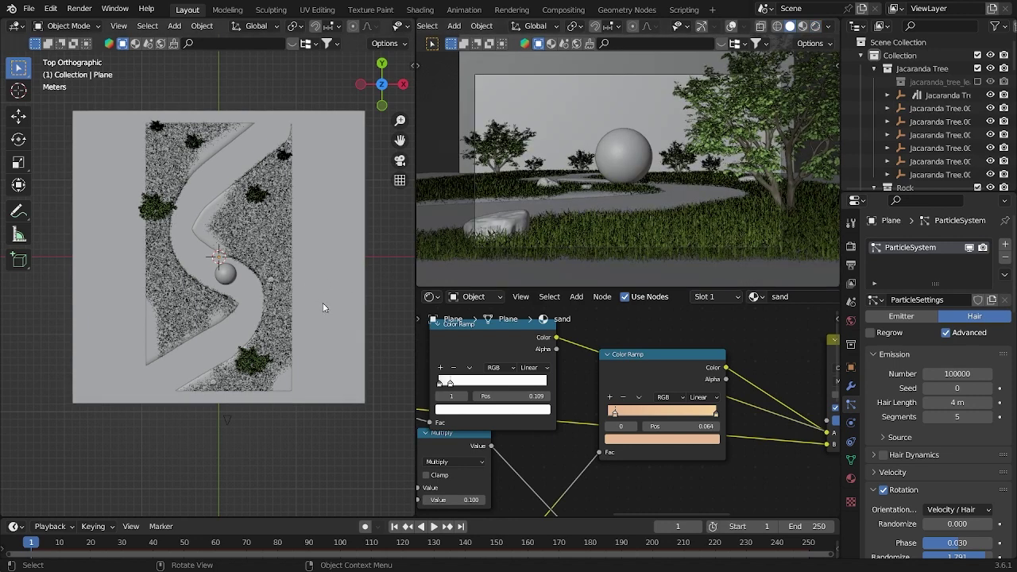
pyautogui.click(954, 374)
pyautogui.write('1')
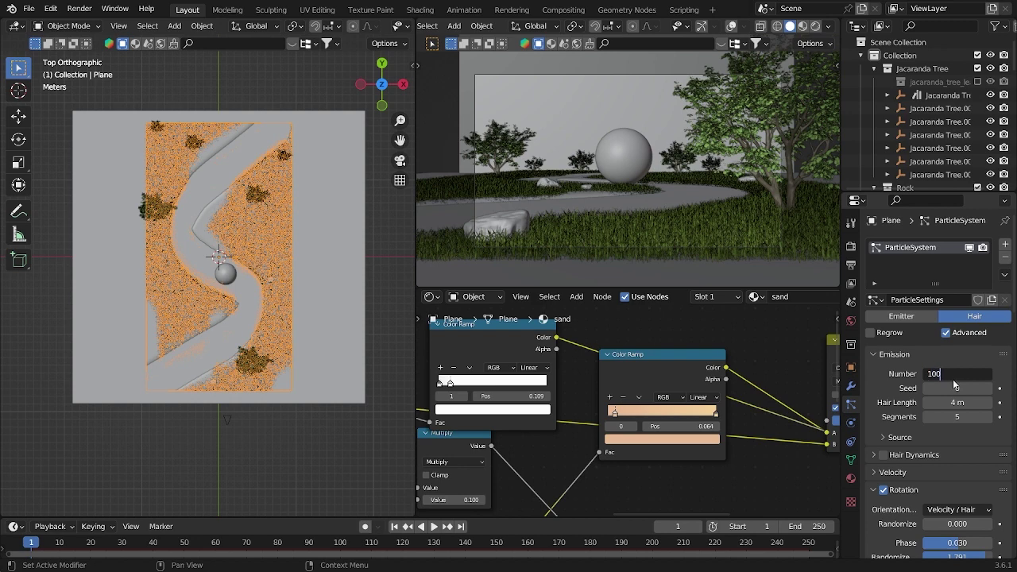
pyautogui.write('00')
pyautogui.press('Return')
# Add a second particle system to the terrain and assign Texture.001 to its first texture slot.
pyautogui.scroll(-9, 136, 319)
pyautogui.moveTo(92, 272); pyautogui.dragTo(85, 245)
pyautogui.moveTo(99, 307); pyautogui.dragTo(54, 217)
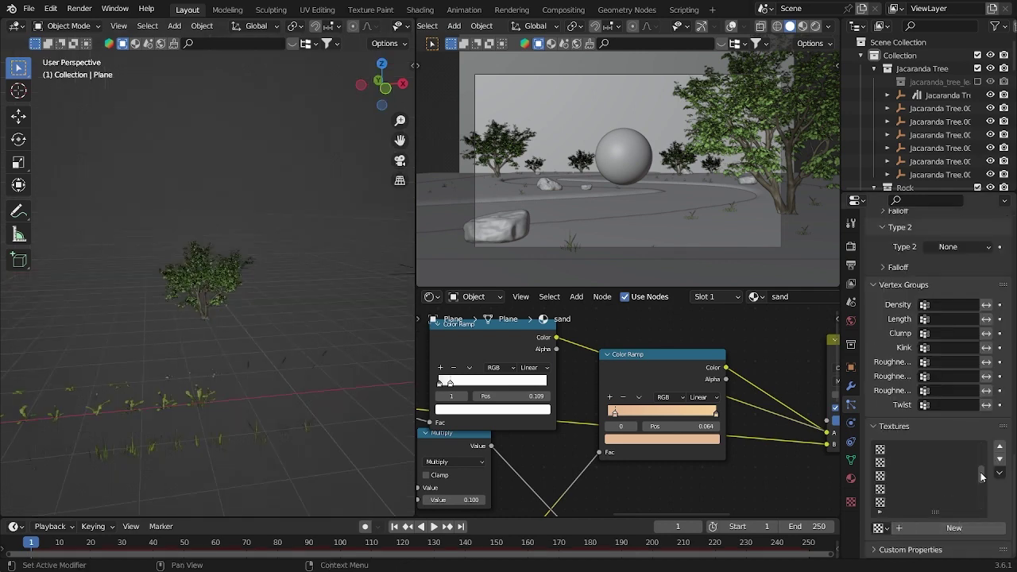
pyautogui.click(882, 529)
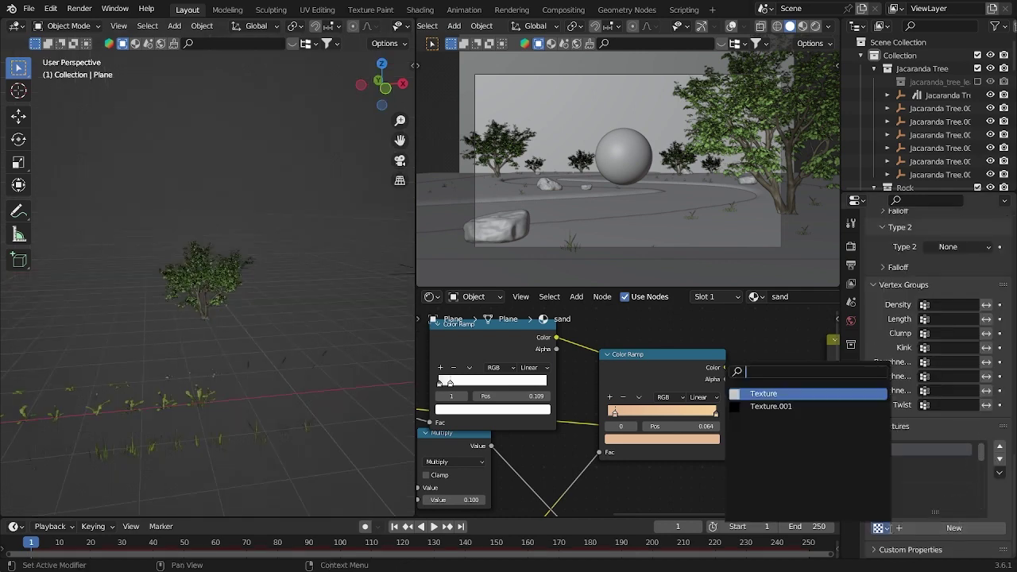
pyautogui.click(787, 406)
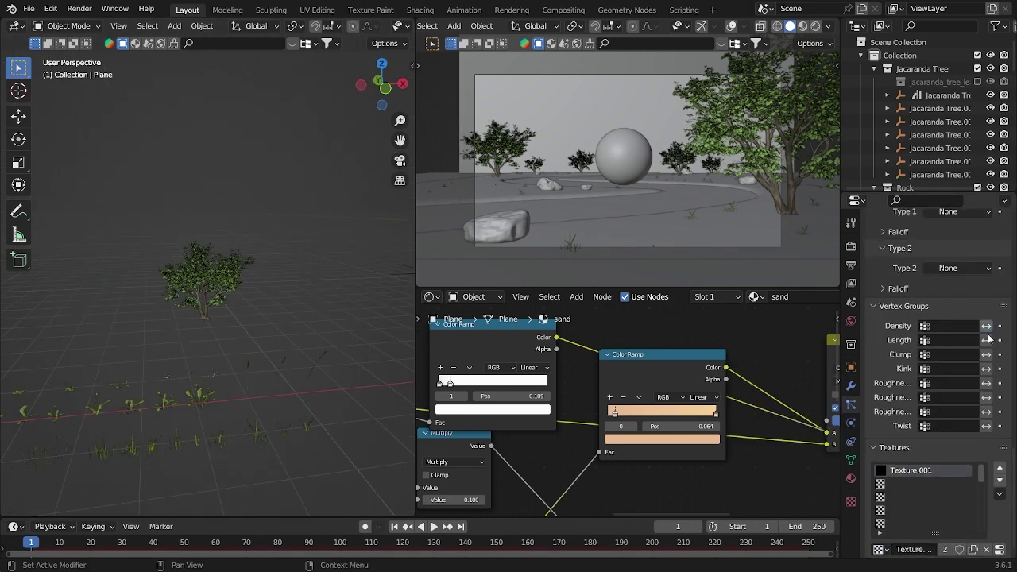
# Assign vertex group Group.001 to the new particle system's Length and Density, with both inverted.
pyautogui.click(987, 328)
pyautogui.click(960, 339)
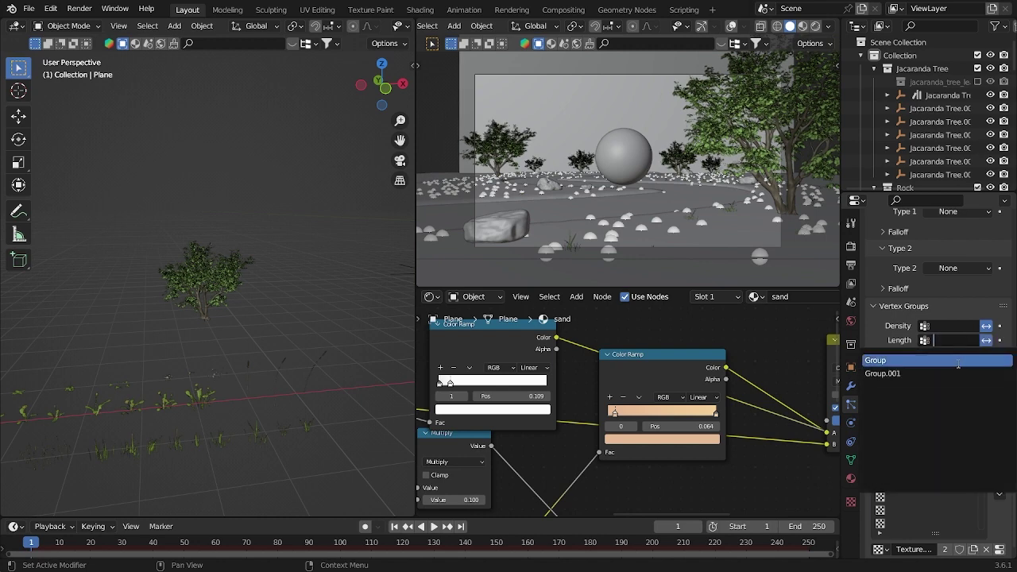
pyautogui.click(939, 373)
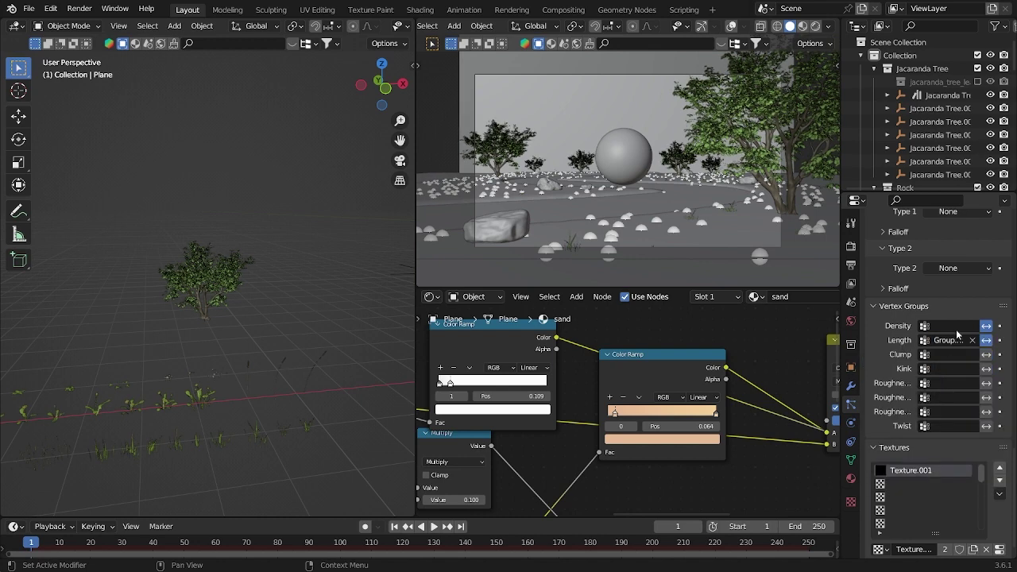
pyautogui.click(956, 327)
pyautogui.click(954, 359)
# Switch the second particle system to Hair and render its particles as Object.
pyautogui.scroll(20, 1016, 356)
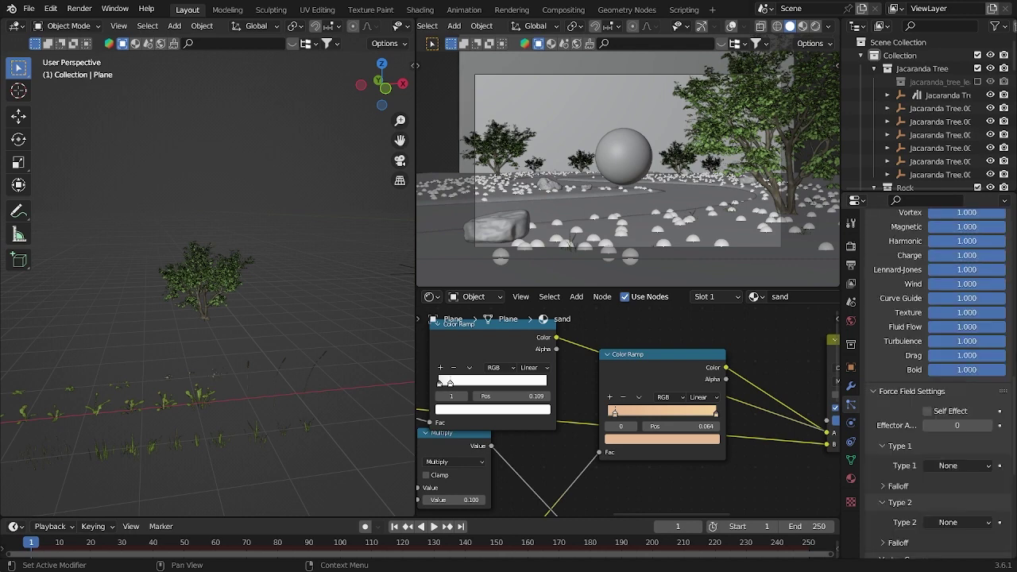
pyautogui.click(987, 317)
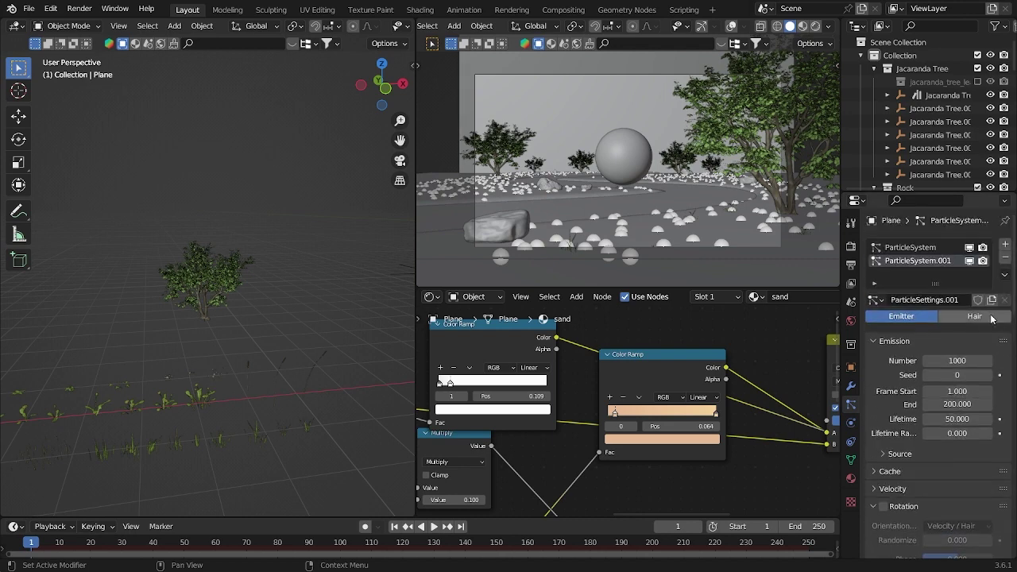
pyautogui.scroll(-5, 914, 437)
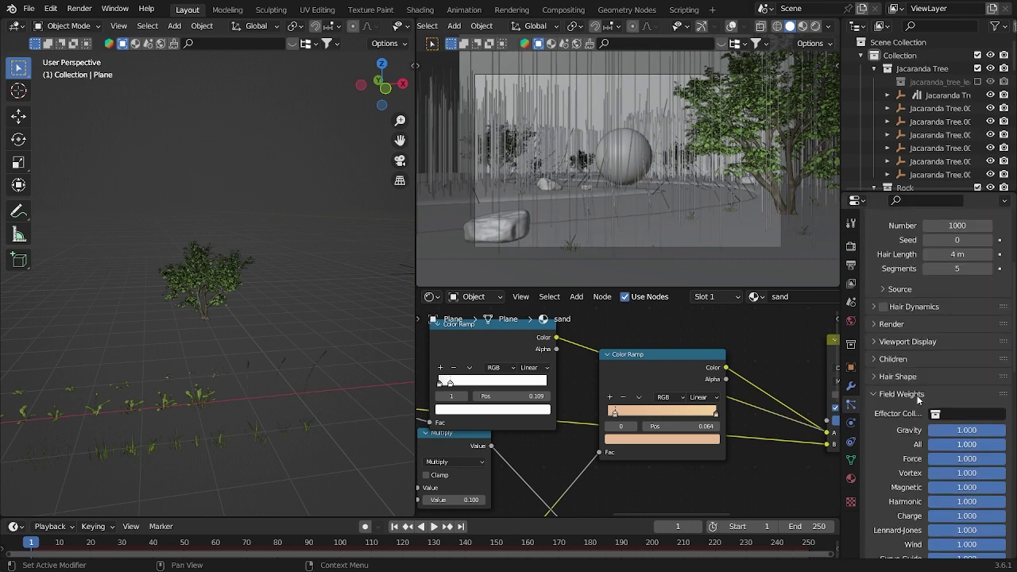
pyautogui.click(922, 326)
pyautogui.click(959, 345)
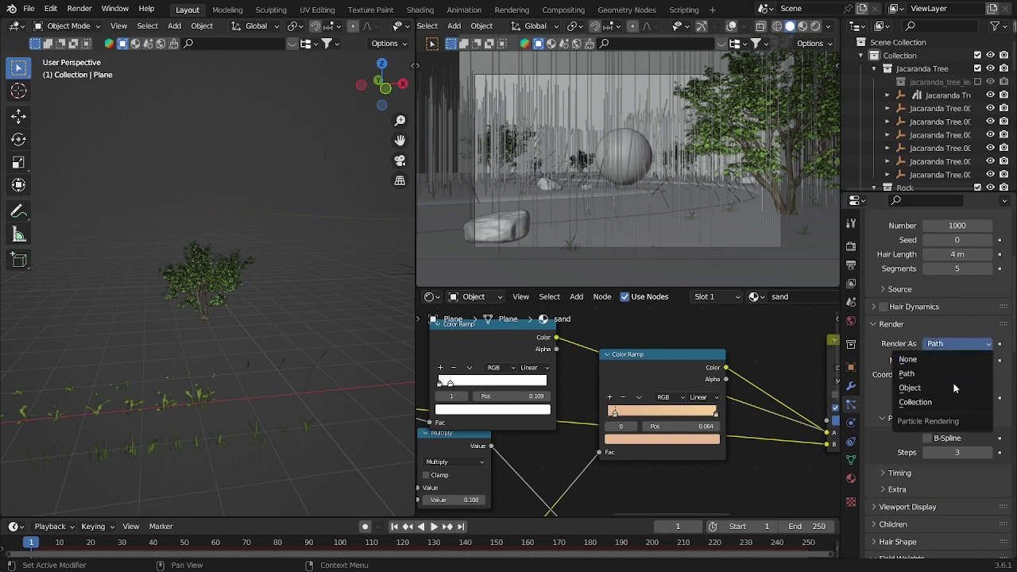
pyautogui.click(954, 389)
# Sample Flower_3 as the particle instance object, with a scale of 0.390 and a scale randomness of 1.000.
pyautogui.click(987, 441)
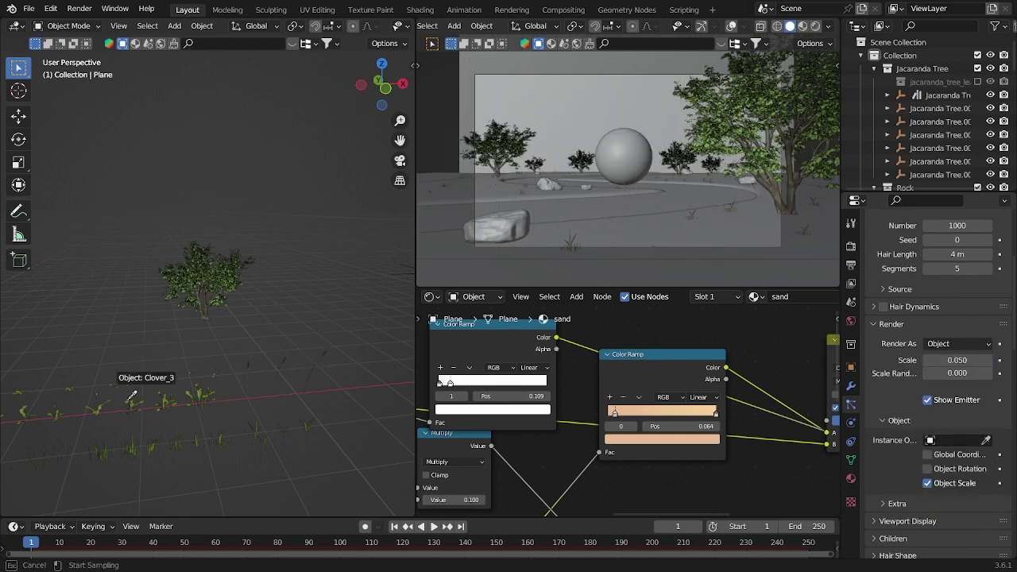
pyautogui.click(224, 365)
pyautogui.moveTo(945, 368); pyautogui.dragTo(986, 377)
# Turn on the flower particles' advanced options and rotation, with phase 0.403 and randomized phase 1.149.
pyautogui.scroll(4, 974, 400)
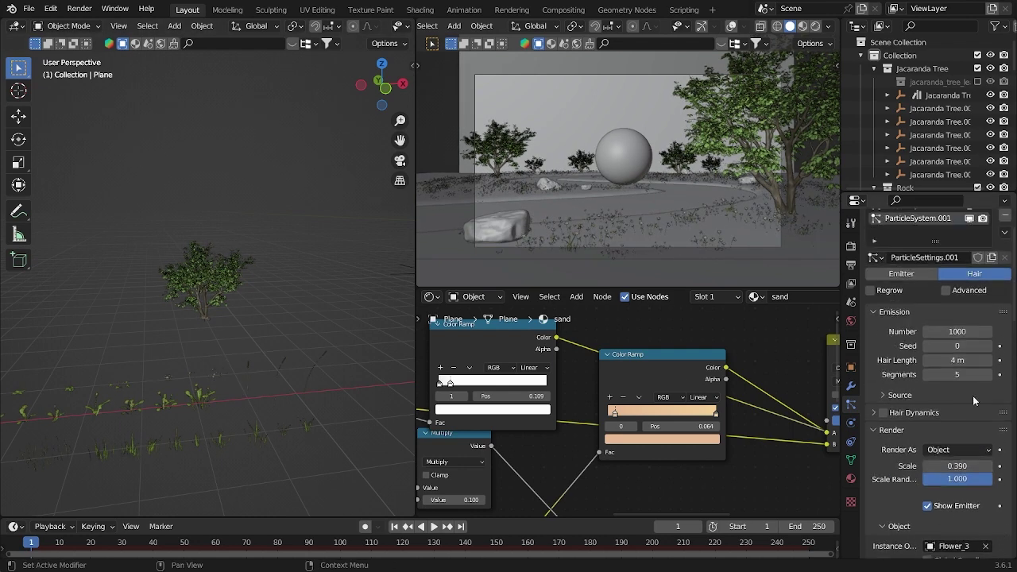
pyautogui.click(954, 291)
pyautogui.click(885, 448)
pyautogui.scroll(-4, 960, 436)
pyautogui.moveTo(938, 395); pyautogui.dragTo(985, 409)
# Keep the flower particle number at 1000 and set the hair length to 6 m.
pyautogui.scroll(2, 964, 439)
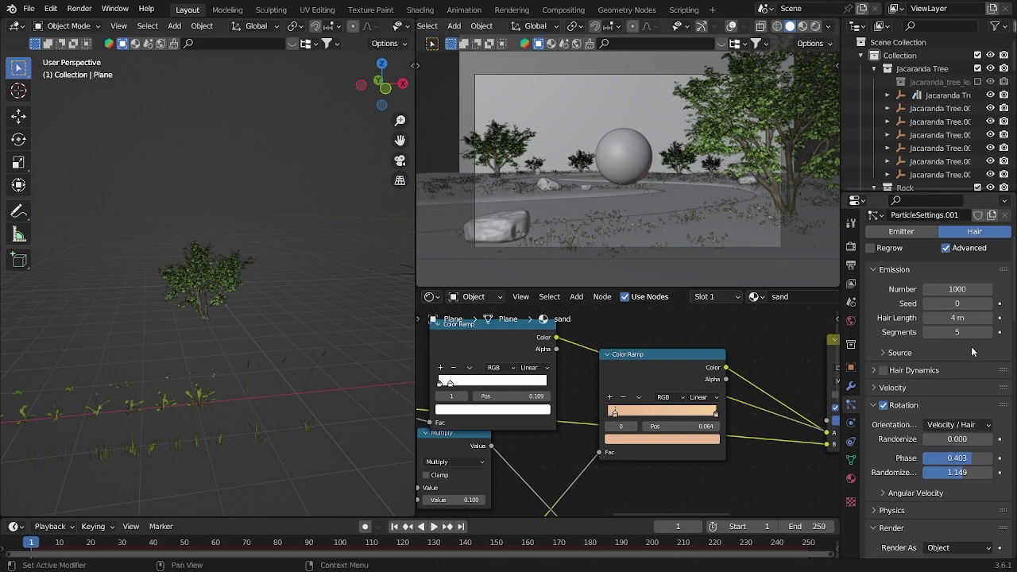
pyautogui.doubleClick(973, 290)
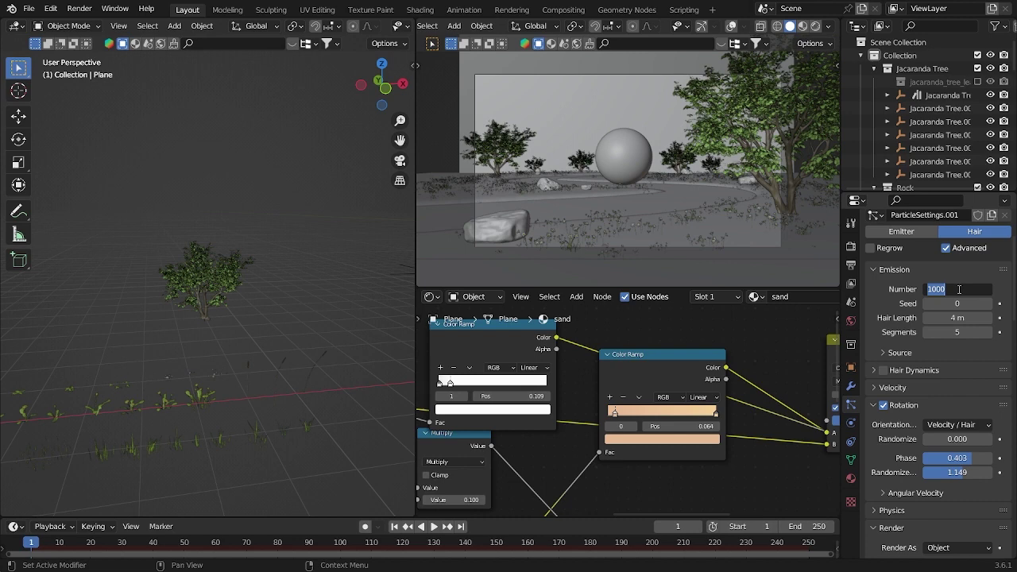
pyautogui.press('Return')
pyautogui.scroll(1, 774, 251)
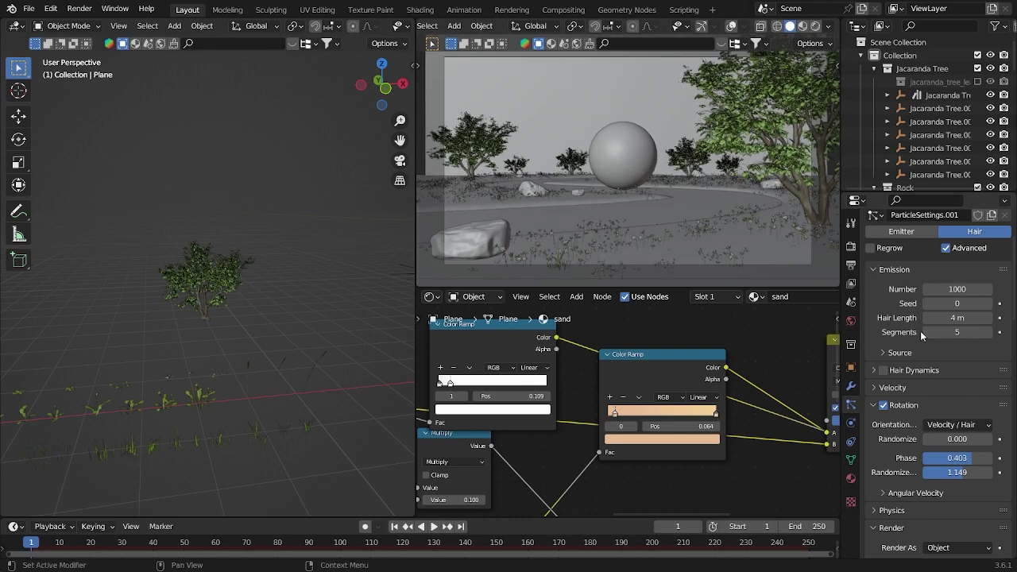
pyautogui.doubleClick(961, 319)
pyautogui.write('6')
pyautogui.press('Return')
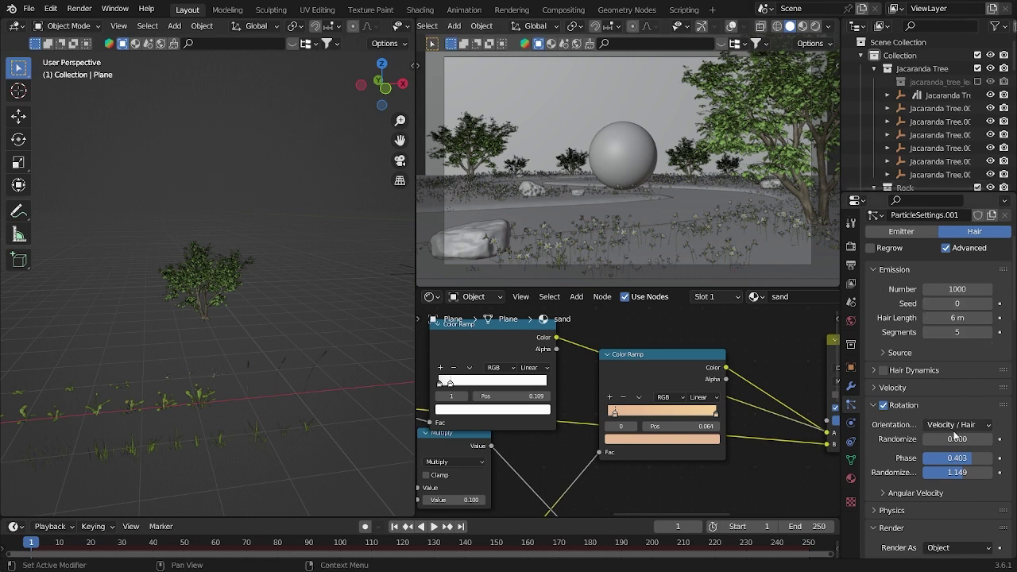
# Reduce the flower particles' render scale to 0.310 and save the file.
pyautogui.scroll(-2, 955, 415)
pyautogui.moveTo(959, 479); pyautogui.dragTo(948, 480)
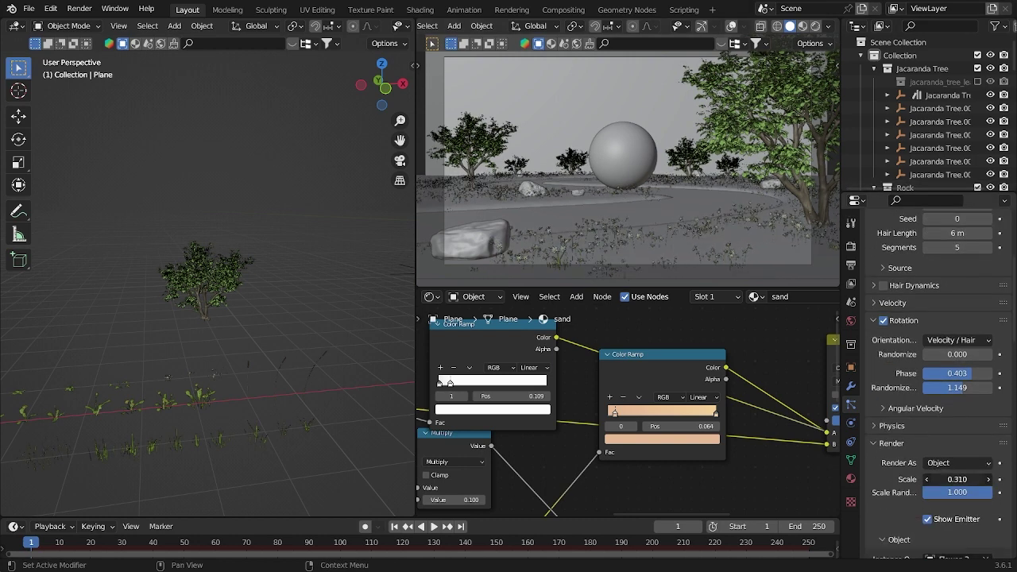
pyautogui.scroll(5, 957, 310)
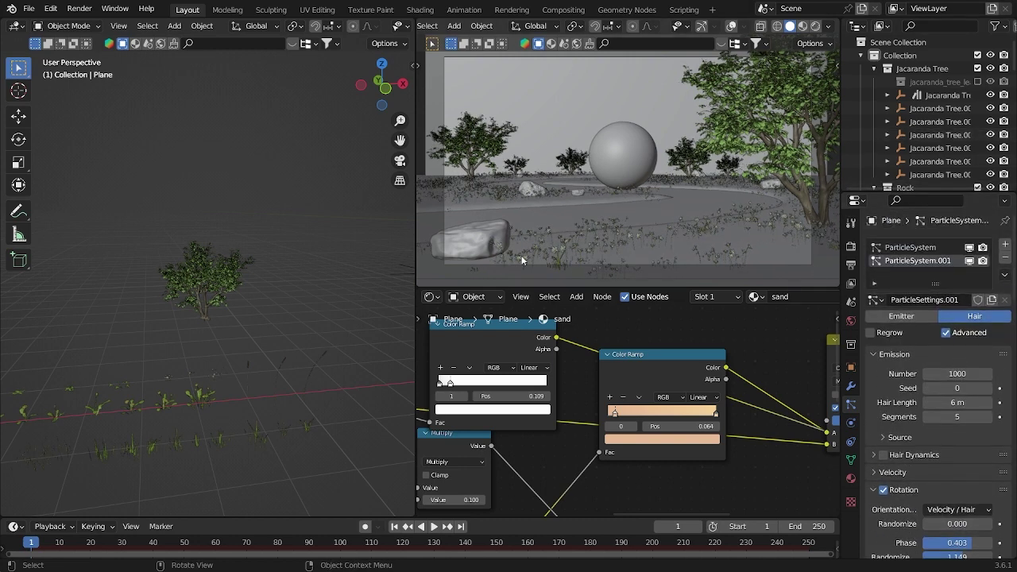
pyautogui.hotkey('ctrl', 's')
# Create a new material for the floating sphere and space its Principled BSDF and Material Output nodes apart.
pyautogui.click(621, 159)
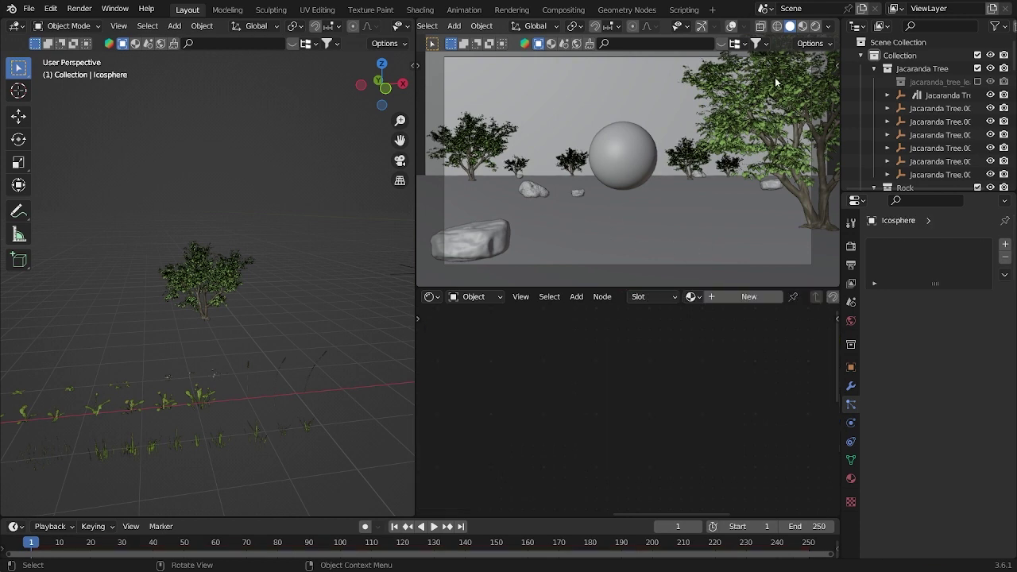
pyautogui.click(746, 297)
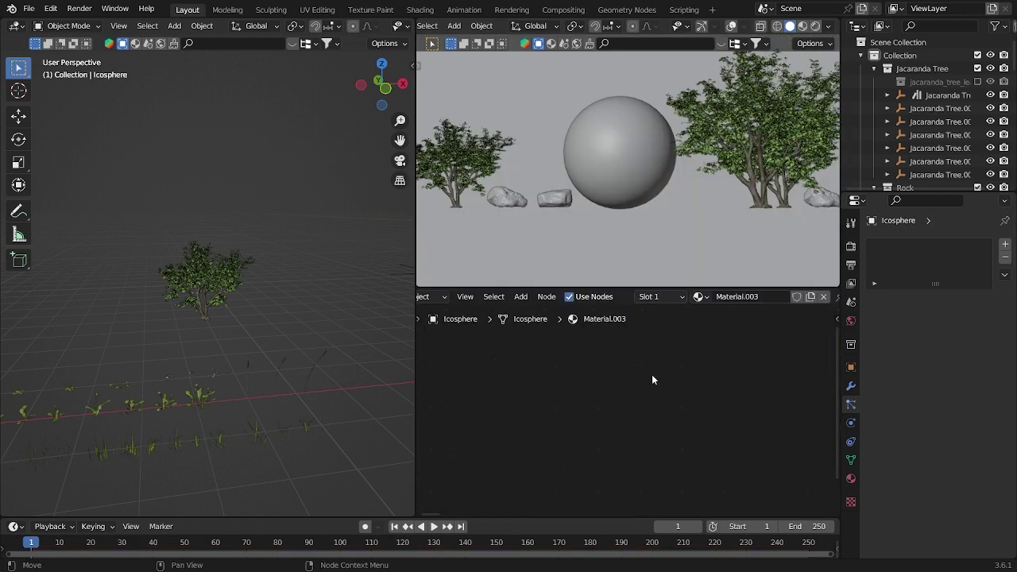
pyautogui.moveTo(787, 354); pyautogui.dragTo(583, 407, button='middle')
pyautogui.scroll(6, 739, 389)
pyautogui.moveTo(706, 451); pyautogui.dragTo(666, 486, button='middle')
pyautogui.moveTo(673, 447); pyautogui.dragTo(724, 364)
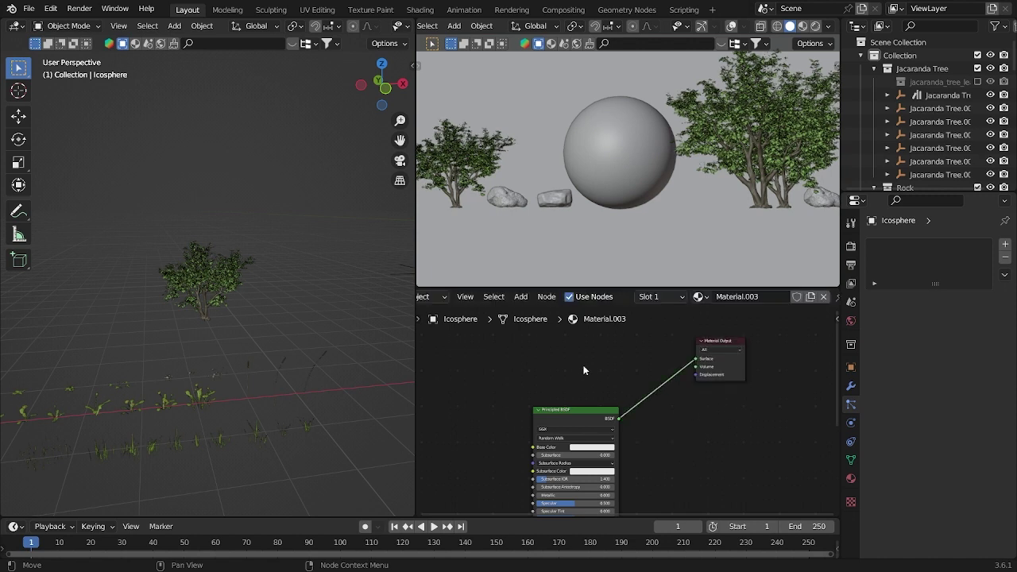
# Insert a Mix Shader node between the sphere material's Principled BSDF and Material Output.
pyautogui.hotkey('shift', 'a')
pyautogui.click(560, 354)
pyautogui.write('m')
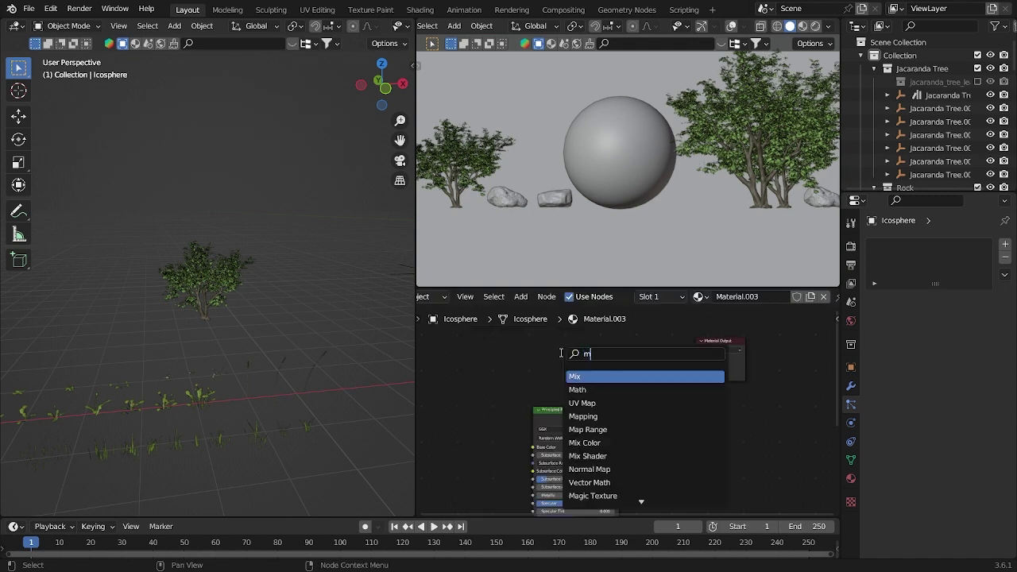
pyautogui.write('ix shader')
pyautogui.press('Return')
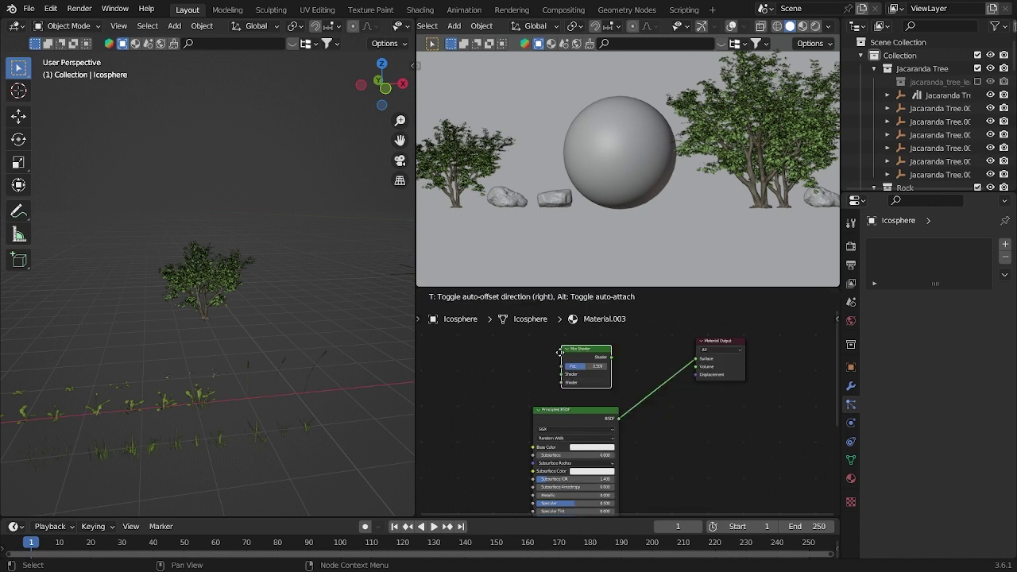
pyautogui.click(646, 374)
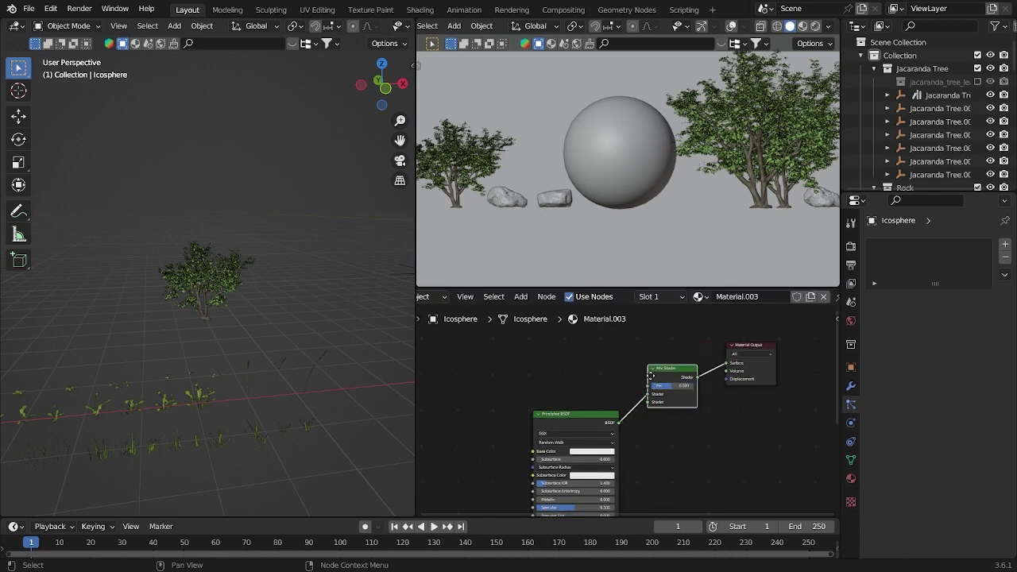
# Add an Emission node, link it to the Mix Shader's first shader input and link the Principled BSDF to the second.
pyautogui.hotkey('shift', 'a')
pyautogui.click(561, 367)
pyautogui.write('emiss')
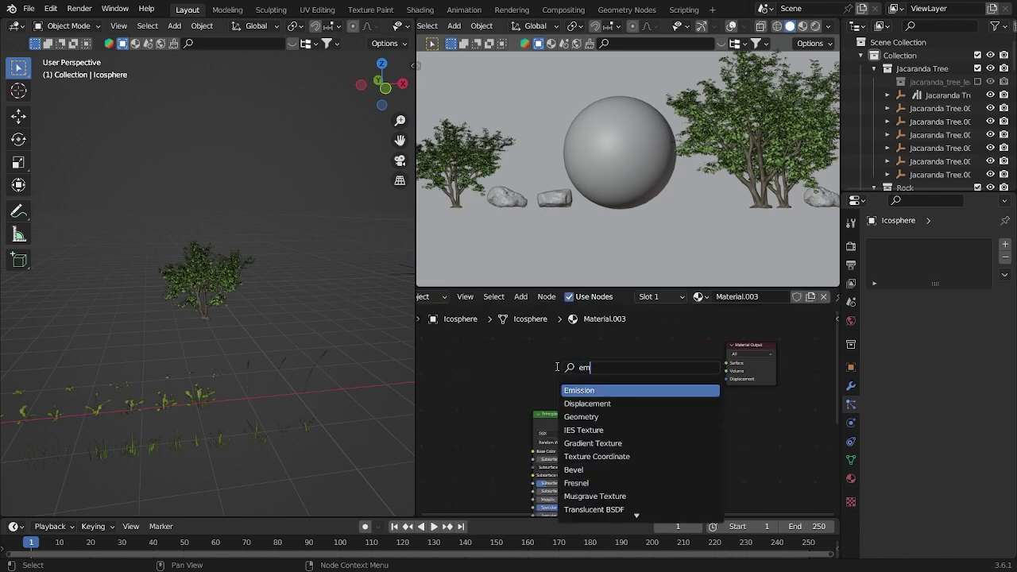
pyautogui.press('Return')
pyautogui.click(561, 372)
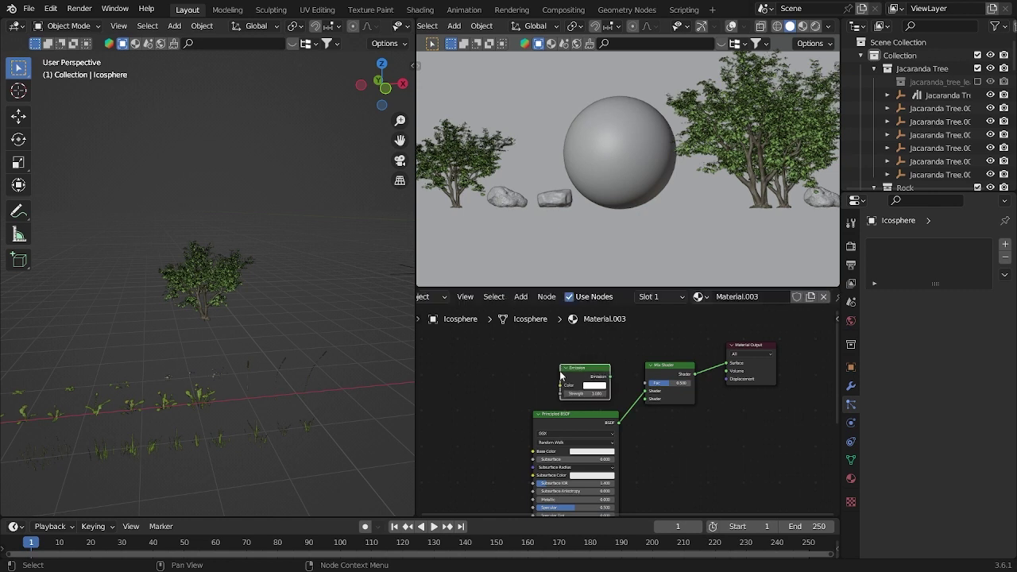
pyautogui.moveTo(609, 377); pyautogui.dragTo(644, 391)
pyautogui.moveTo(617, 423); pyautogui.dragTo(644, 399)
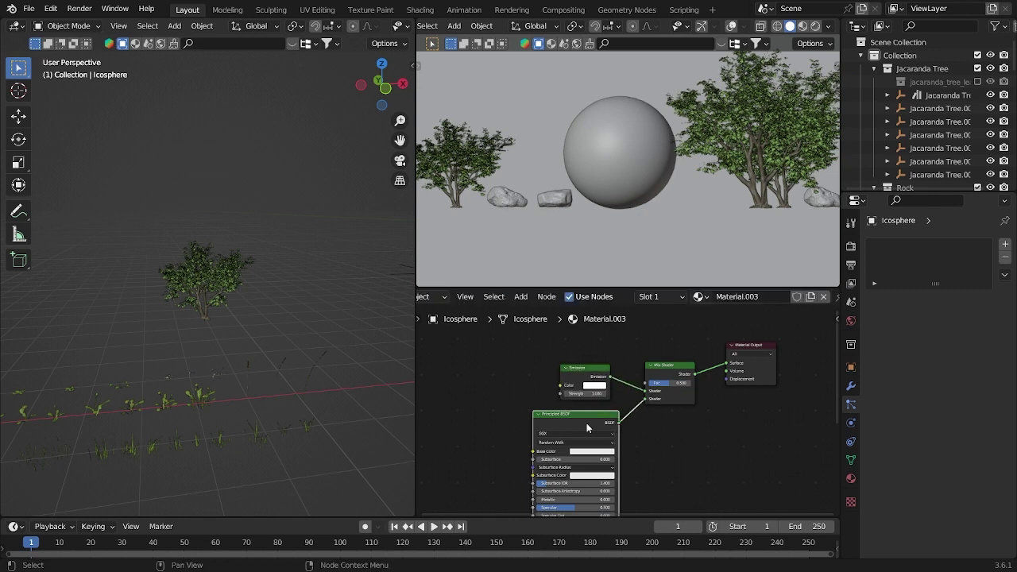
# Add a Color Ramp node and connect its Color output to the Principled BSDF's Base Color.
pyautogui.hscroll(-5, 587, 426)
pyautogui.hotkey('shift', 'a')
pyautogui.click(586, 406)
pyautogui.write('color')
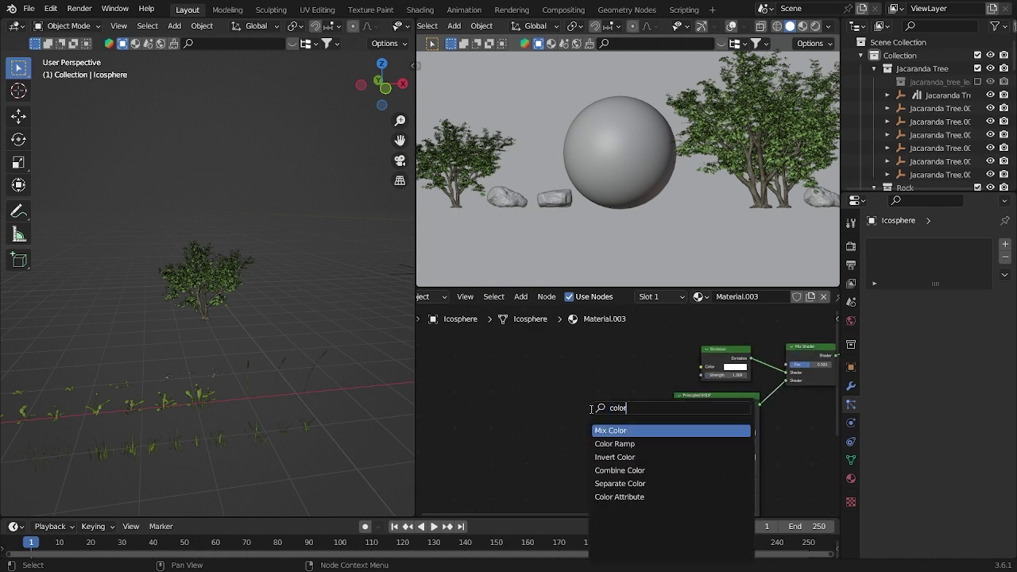
pyautogui.click(614, 443)
pyautogui.click(559, 413)
pyautogui.moveTo(552, 390); pyautogui.dragTo(675, 433)
pyautogui.moveTo(508, 409); pyautogui.dragTo(600, 395, button='middle')
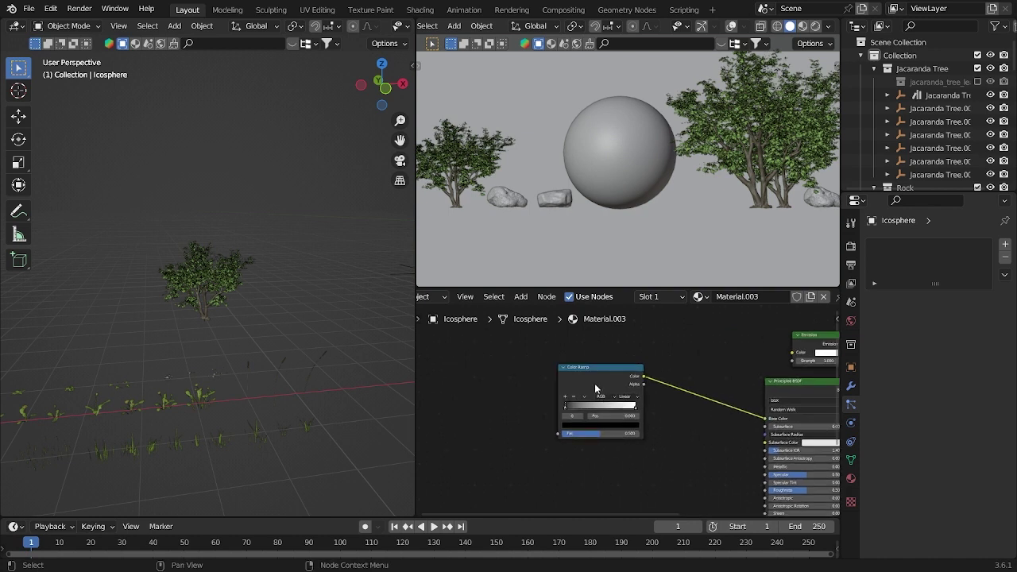
# Add a Gradient Texture node and connect its Color output to the Color Ramp's Fac input.
pyautogui.hotkey('shift', 'a')
pyautogui.click(467, 392)
pyautogui.write('g')
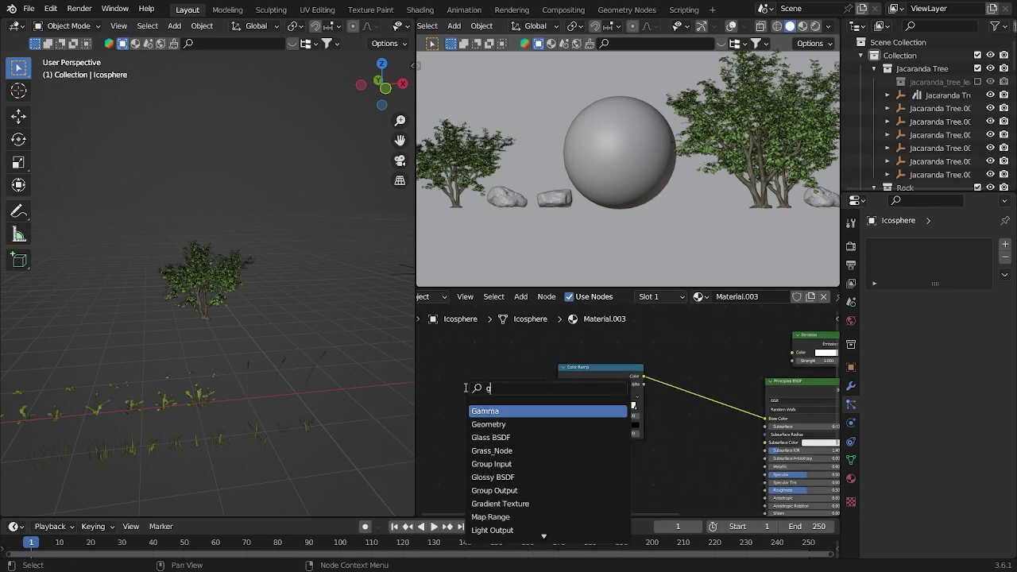
pyautogui.write('radie')
pyautogui.press('Return')
pyautogui.click(466, 391)
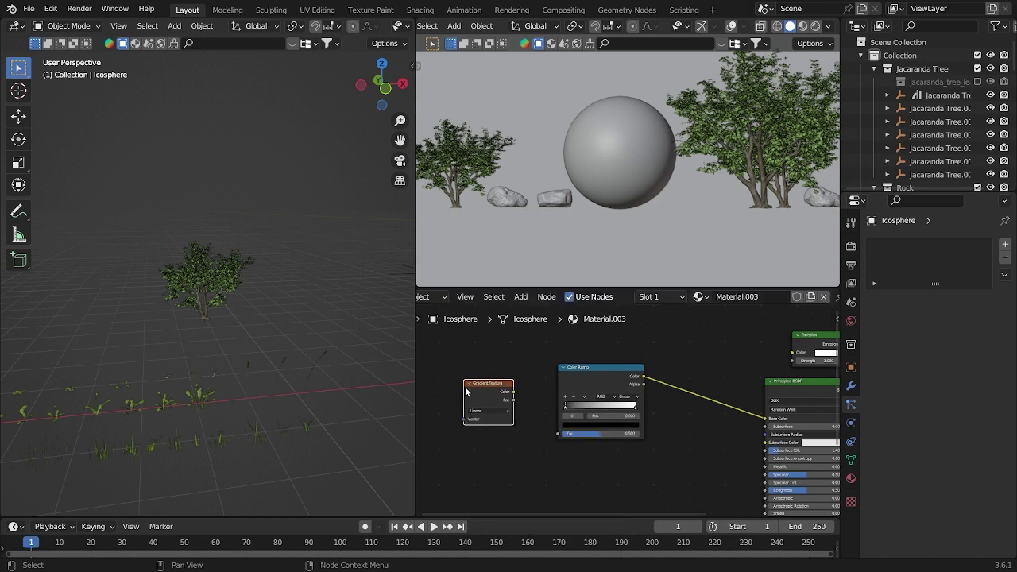
pyautogui.moveTo(514, 392); pyautogui.dragTo(557, 438)
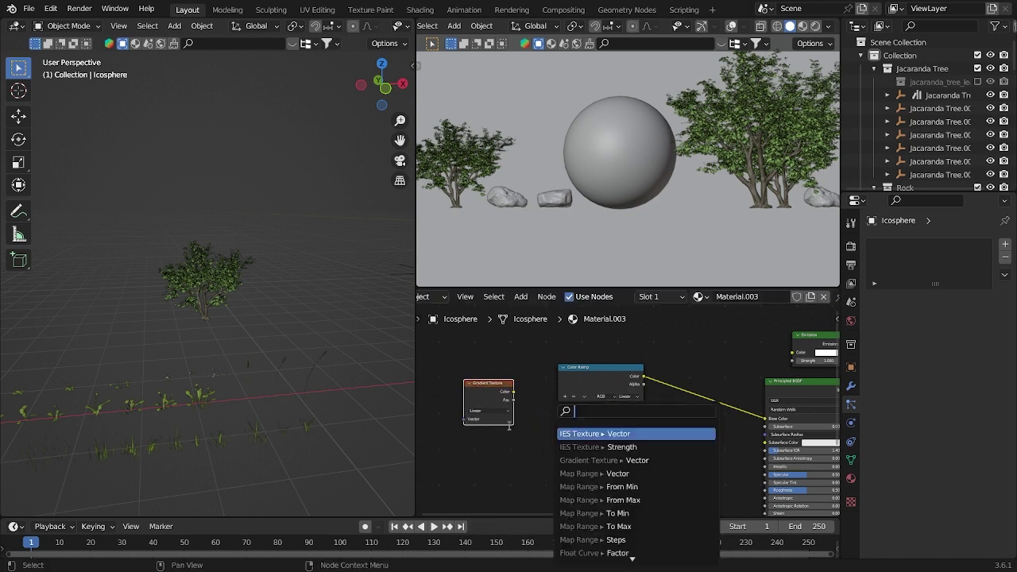
pyautogui.click(524, 403)
pyautogui.moveTo(514, 392); pyautogui.dragTo(560, 435)
# Add linked Texture Coordinate and Mapping nodes in front of the Gradient Texture.
pyautogui.moveTo(503, 430); pyautogui.dragTo(670, 442, button='middle')
pyautogui.scroll(1, 670, 443)
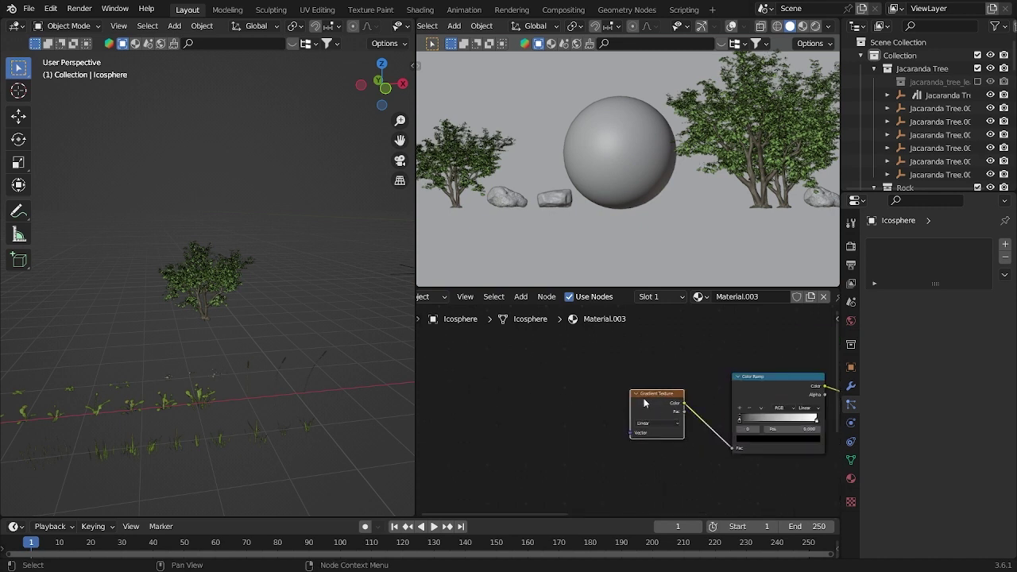
pyautogui.hotkey('ctrl', 't')
pyautogui.keyDown('ctrl'); pyautogui.moveTo(584, 461); pyautogui.dragTo(587, 427, button='middle'); pyautogui.keyUp('ctrl')
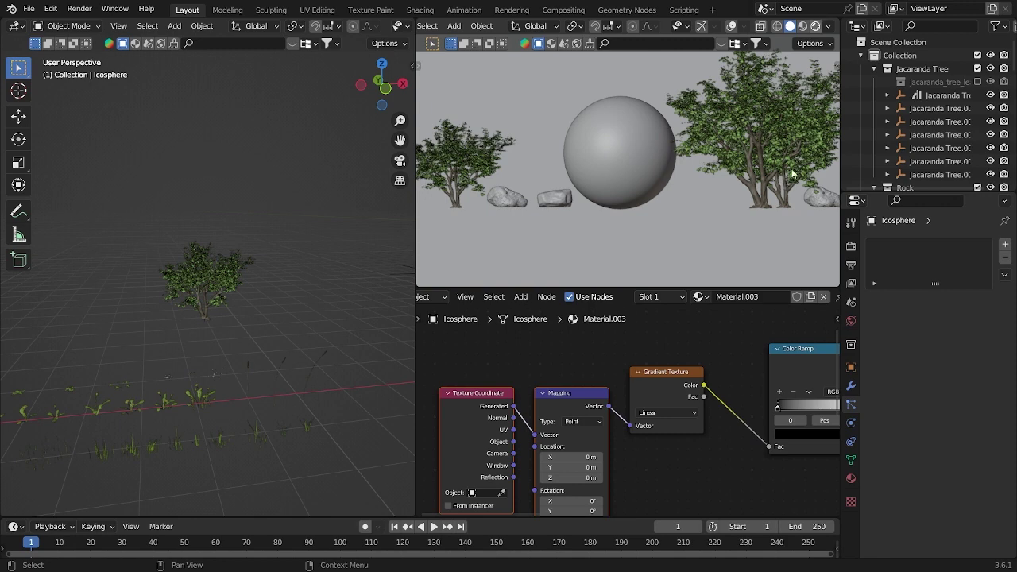
# Switch the scene viewport to rendered shading and insert a Separate XYZ node between the Mapping and Gradient Texture nodes.
pyautogui.press('z')
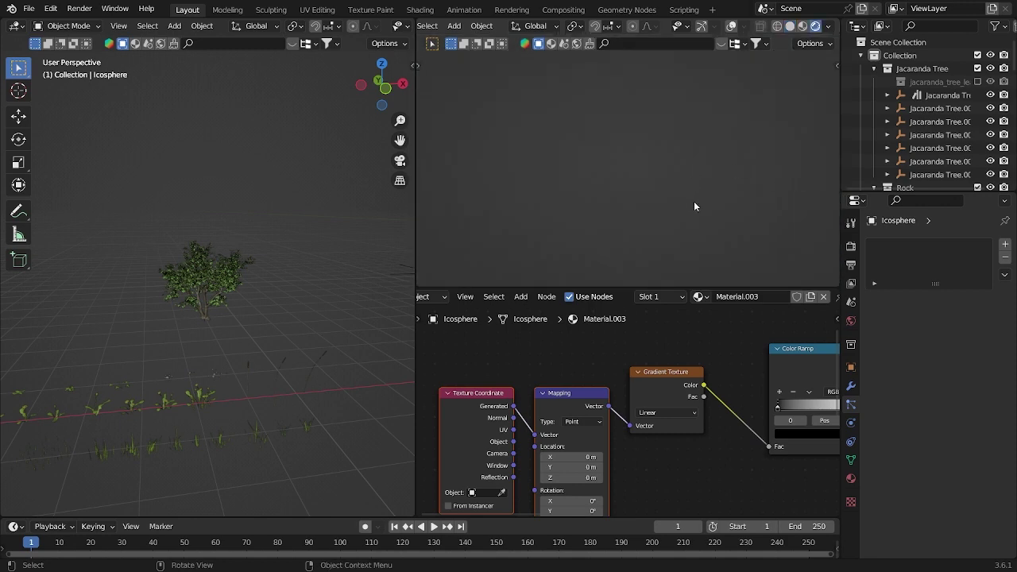
pyautogui.scroll(-1, 675, 239)
pyautogui.moveTo(647, 467); pyautogui.dragTo(541, 464, button='middle')
pyautogui.moveTo(684, 454); pyautogui.dragTo(492, 462, button='middle')
pyautogui.moveTo(792, 447); pyautogui.dragTo(624, 437, button='middle')
pyautogui.moveTo(531, 405); pyautogui.dragTo(751, 368)
pyautogui.moveTo(427, 444); pyautogui.dragTo(733, 399, button='middle')
pyautogui.hotkey('shift', 'a')
pyautogui.write('sepe')
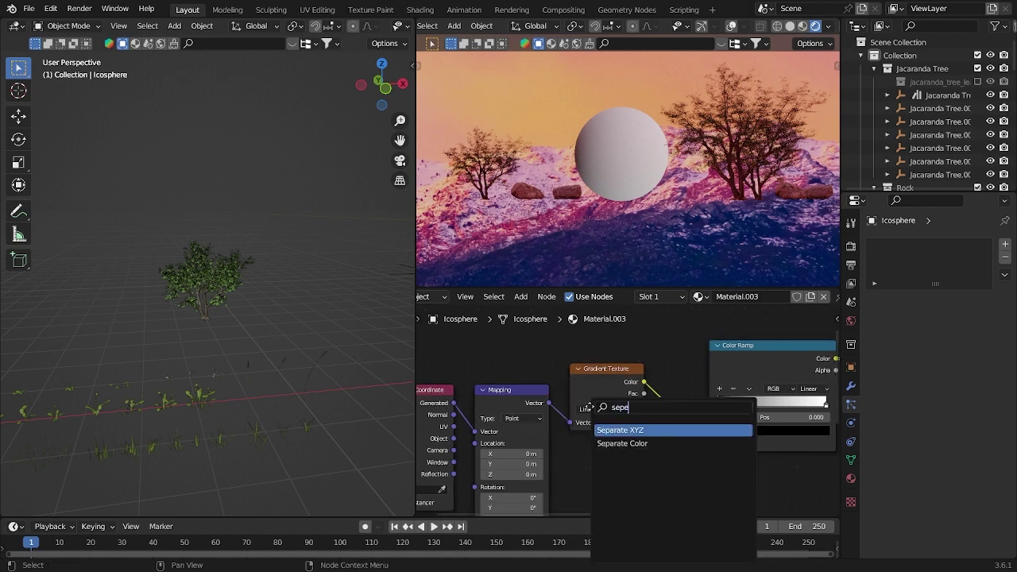
pyautogui.press('Return')
pyautogui.click(626, 409)
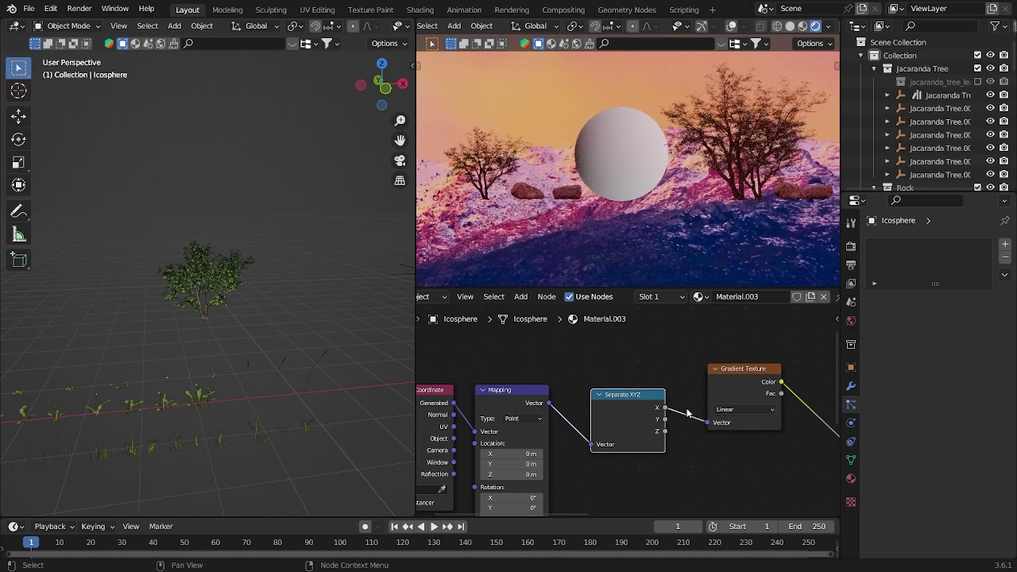
# Connect the Separate XYZ node's Z output to the Gradient Texture's Vector input.
pyautogui.moveTo(688, 413); pyautogui.dragTo(655, 405, button='middle')
pyautogui.scroll(2, 655, 406)
pyautogui.moveTo(633, 423); pyautogui.dragTo(684, 414)
# Set the Color Ramp's first stop to a bright red with hue 0.005, saturation 1 and value 1.
pyautogui.moveTo(706, 445); pyautogui.dragTo(537, 452, button='middle')
pyautogui.click(660, 422)
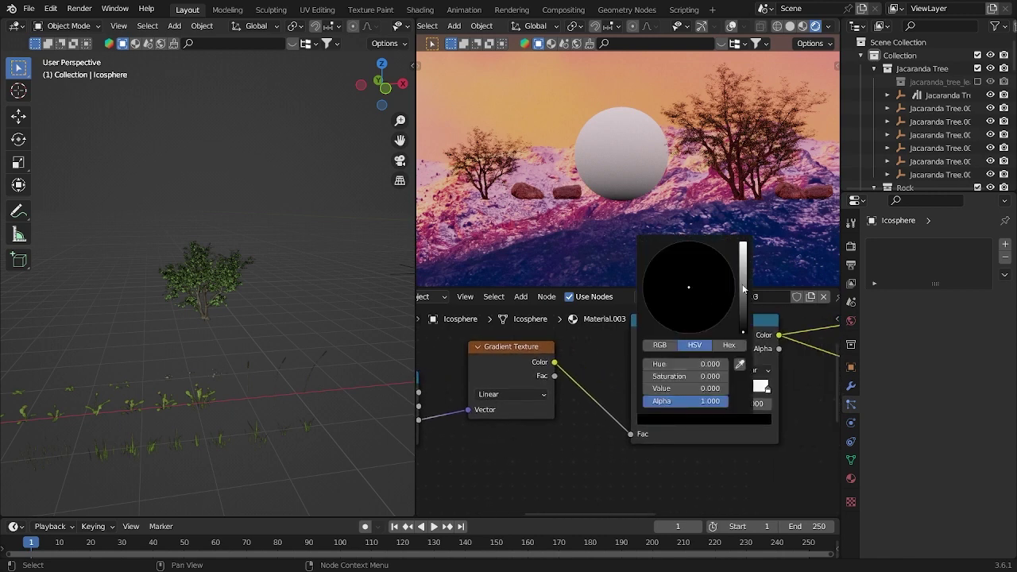
pyautogui.moveTo(744, 332); pyautogui.dragTo(743, 243)
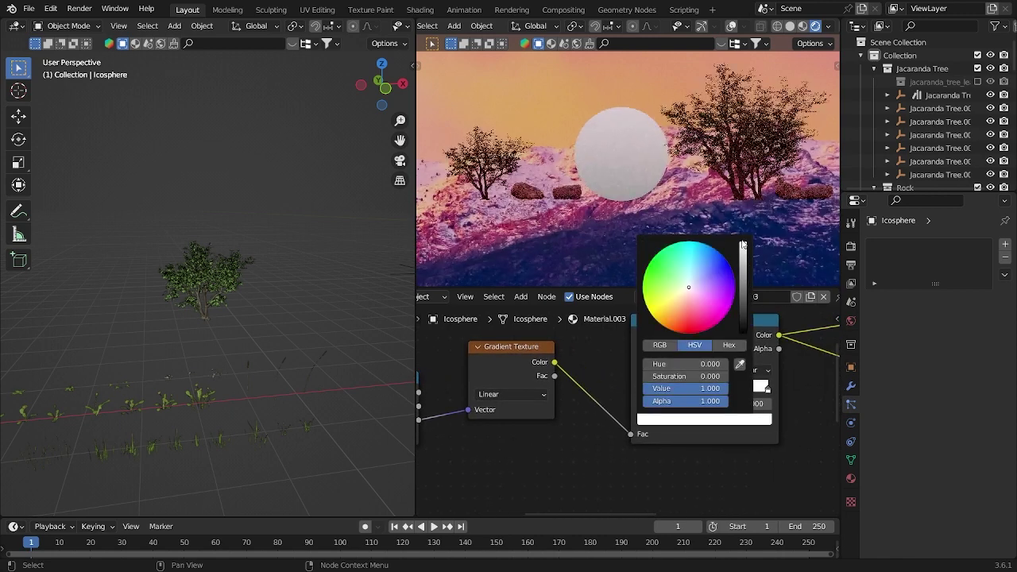
pyautogui.moveTo(690, 327); pyautogui.dragTo(683, 334)
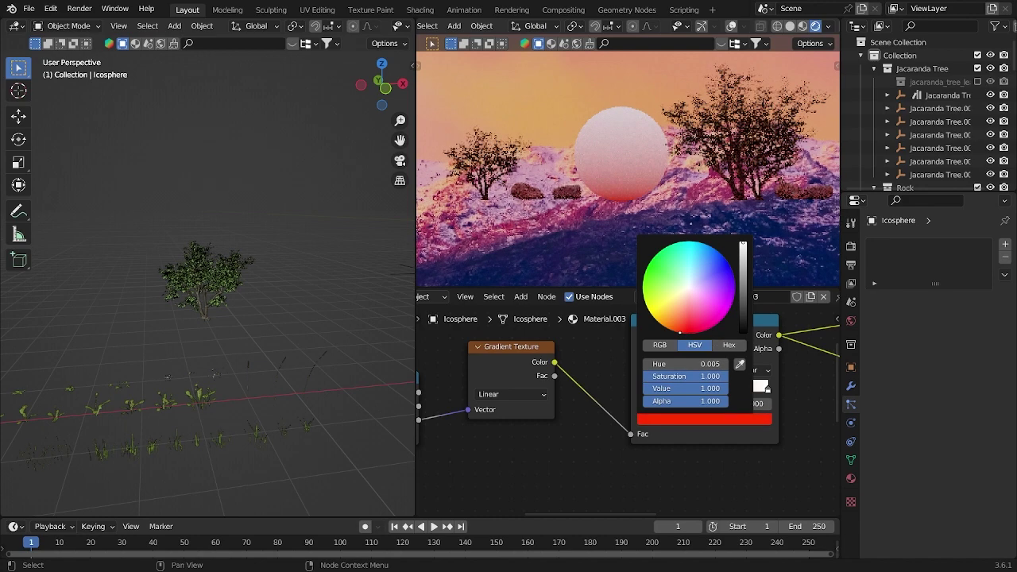
# Set the Color Ramp's last stop to pink with hue 0.899 and saturation 0.879.
pyautogui.click(768, 390)
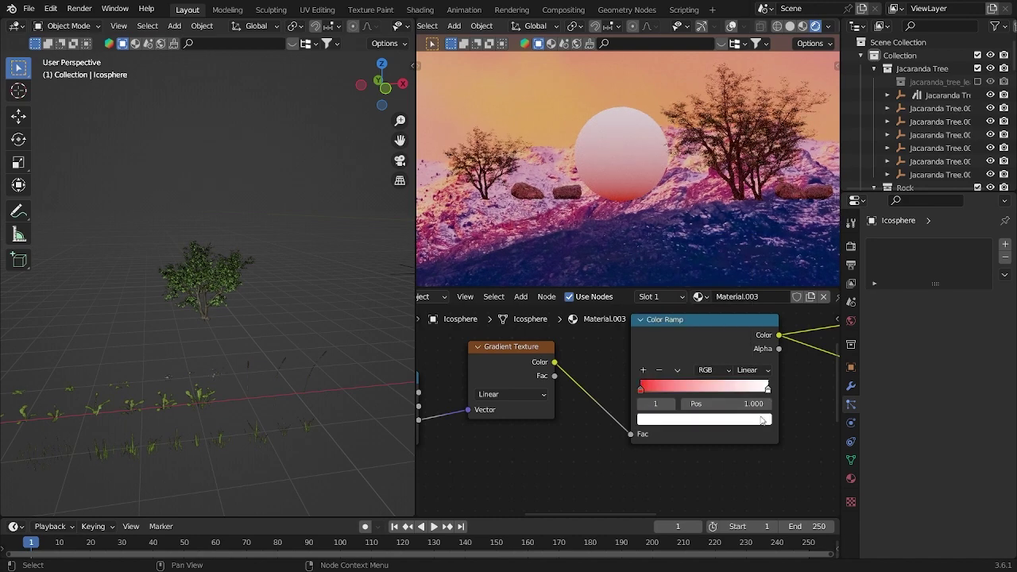
pyautogui.click(704, 420)
pyautogui.moveTo(728, 305); pyautogui.dragTo(710, 307)
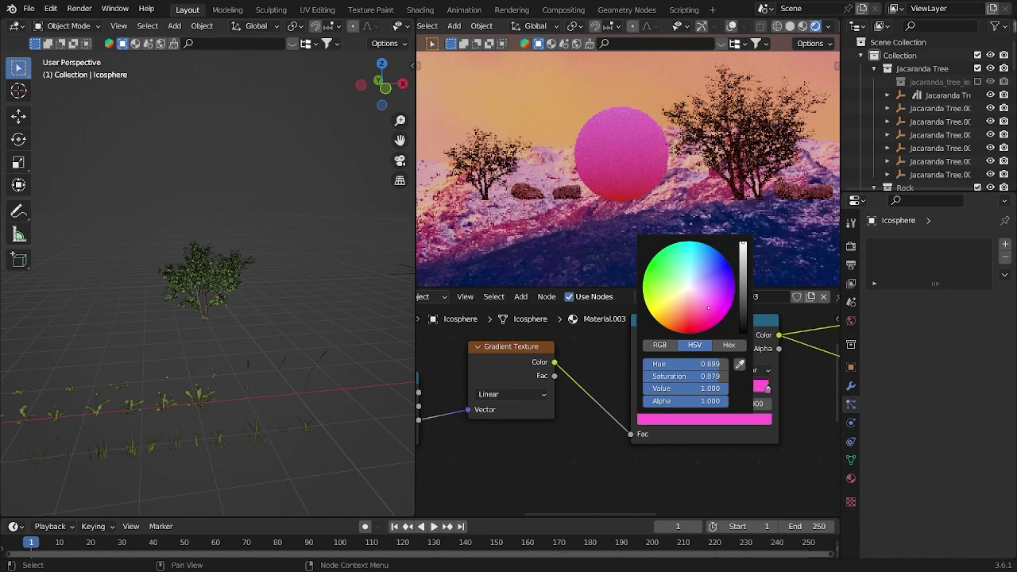
# Set the Emission node's Strength to 2.
pyautogui.moveTo(795, 424); pyautogui.dragTo(569, 461, button='middle')
pyautogui.scroll(-3, 660, 445)
pyautogui.moveTo(743, 415); pyautogui.dragTo(509, 444, button='middle')
pyautogui.scroll(5, 510, 444)
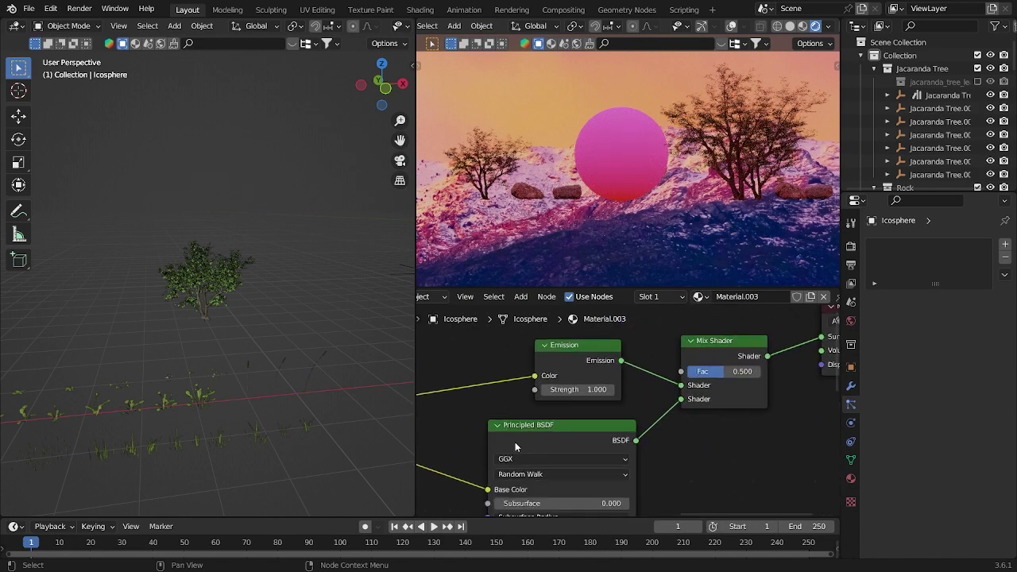
pyautogui.click(557, 389)
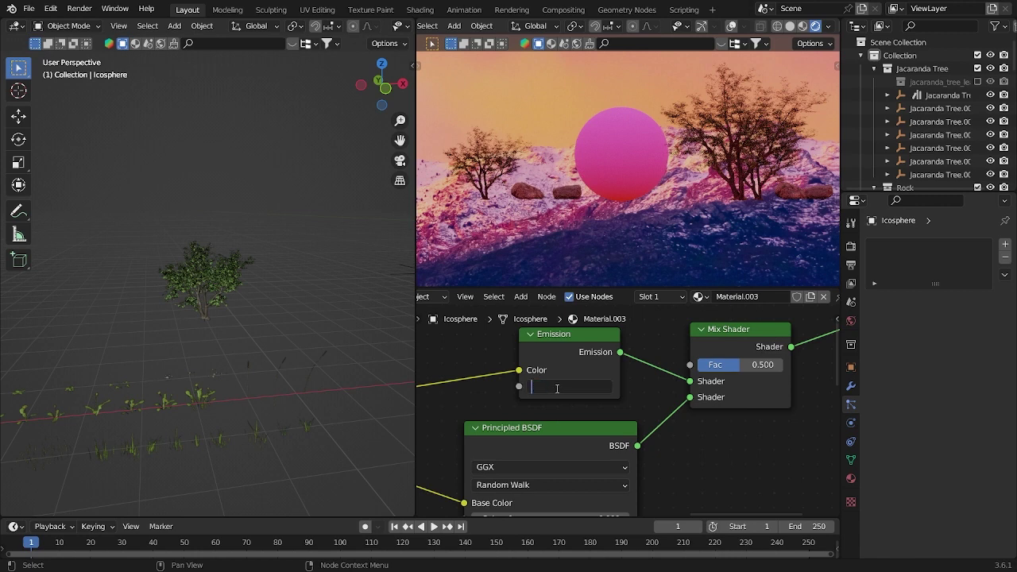
pyautogui.write('2')
pyautogui.press('Return')
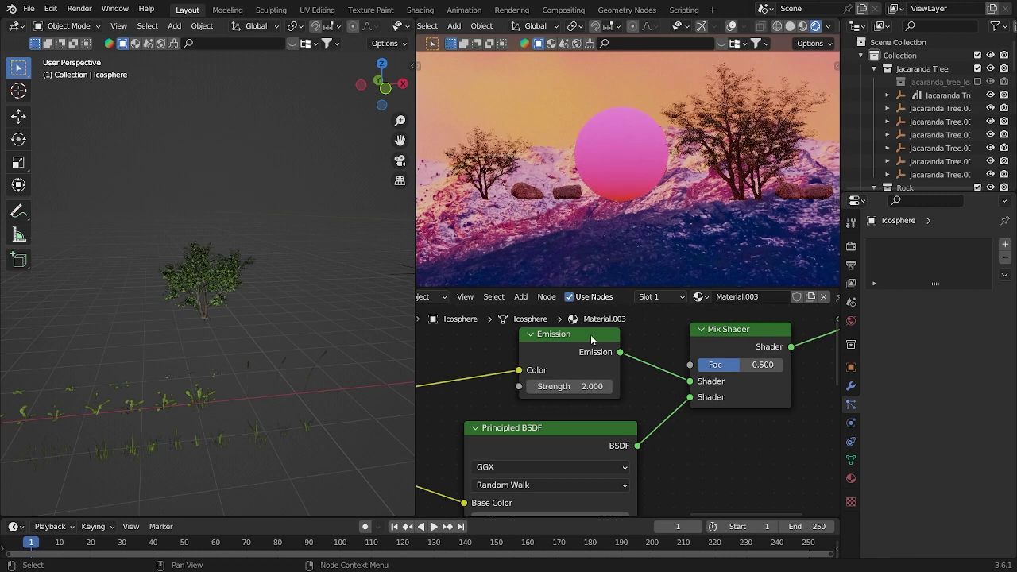
# Unhide the ground object Plane and show the rendered viewport through the camera.
pyautogui.scroll(-5, 763, 222)
pyautogui.scroll(-3, 972, 108)
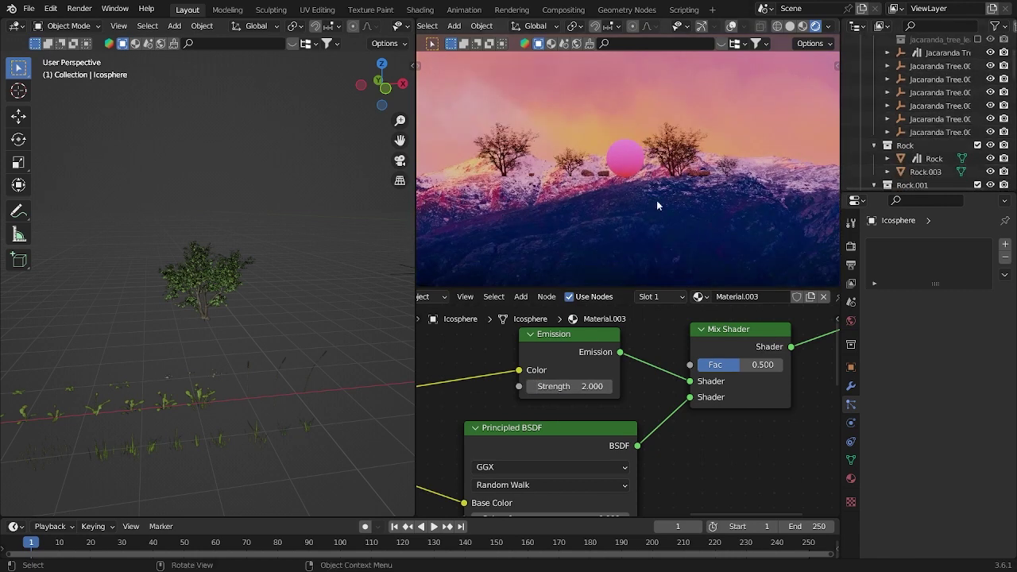
pyautogui.scroll(2, 660, 211)
pyautogui.scroll(-10, 978, 144)
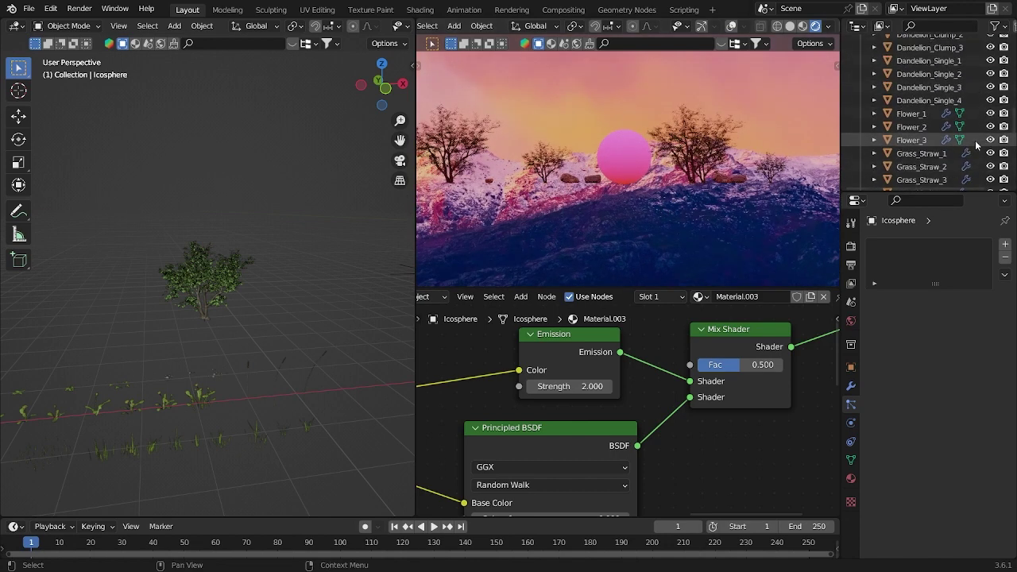
pyautogui.scroll(-6, 978, 144)
pyautogui.click(991, 124)
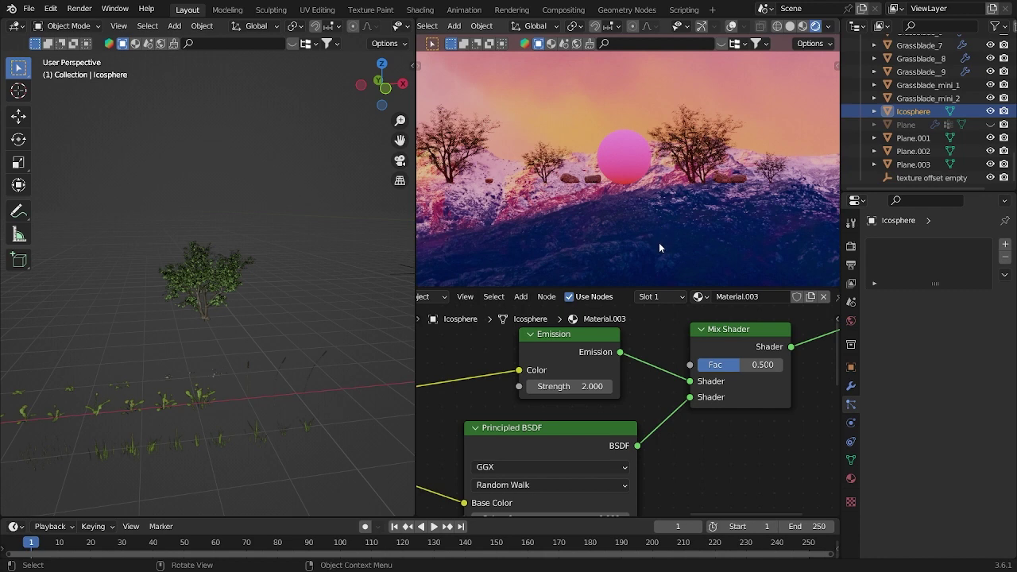
pyautogui.click(991, 125)
pyautogui.press('KP_0')
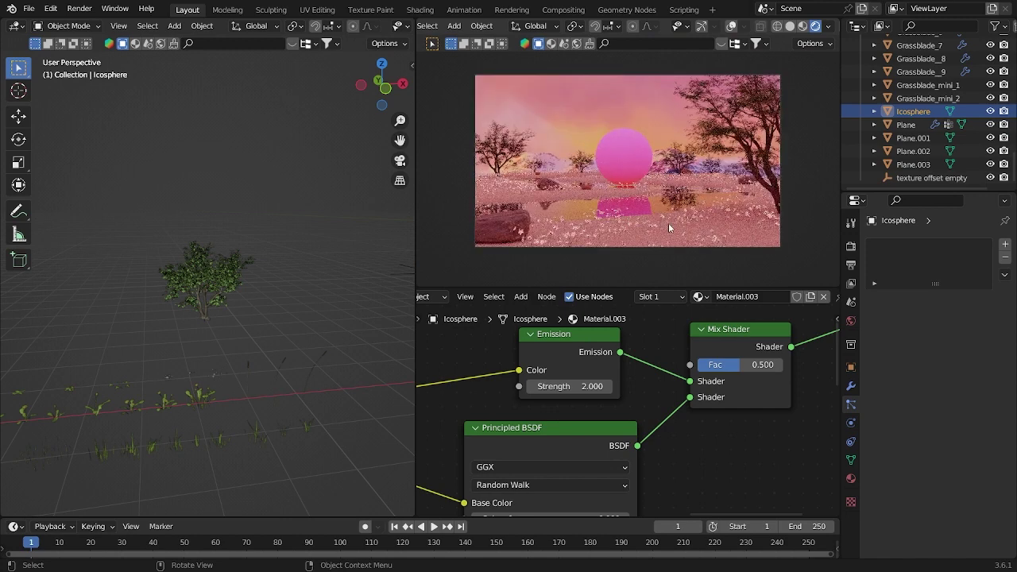
# Set the emission Number of the Plane's first particle system, ParticleSystem, to 100000.
pyautogui.click(906, 125)
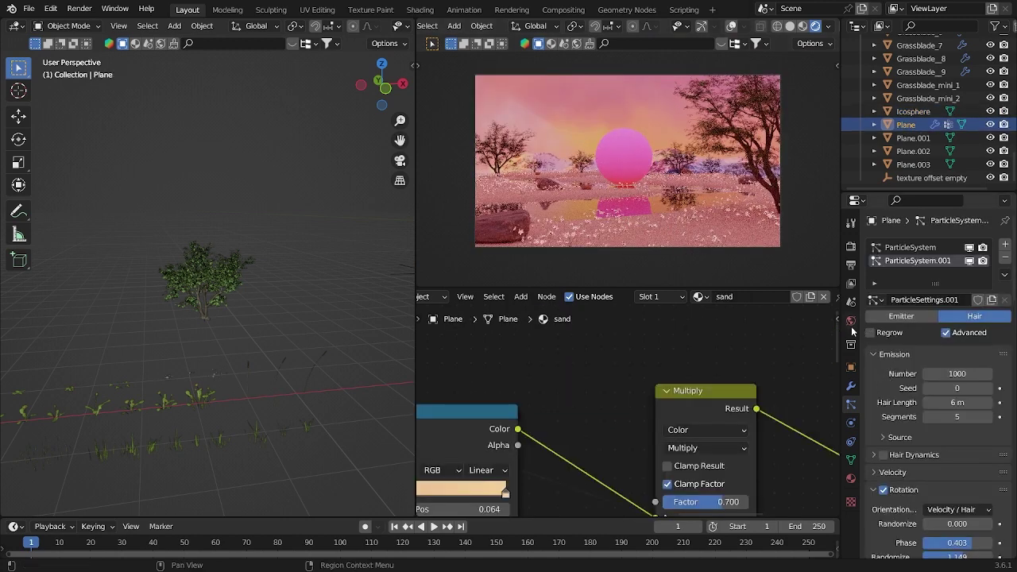
pyautogui.click(926, 247)
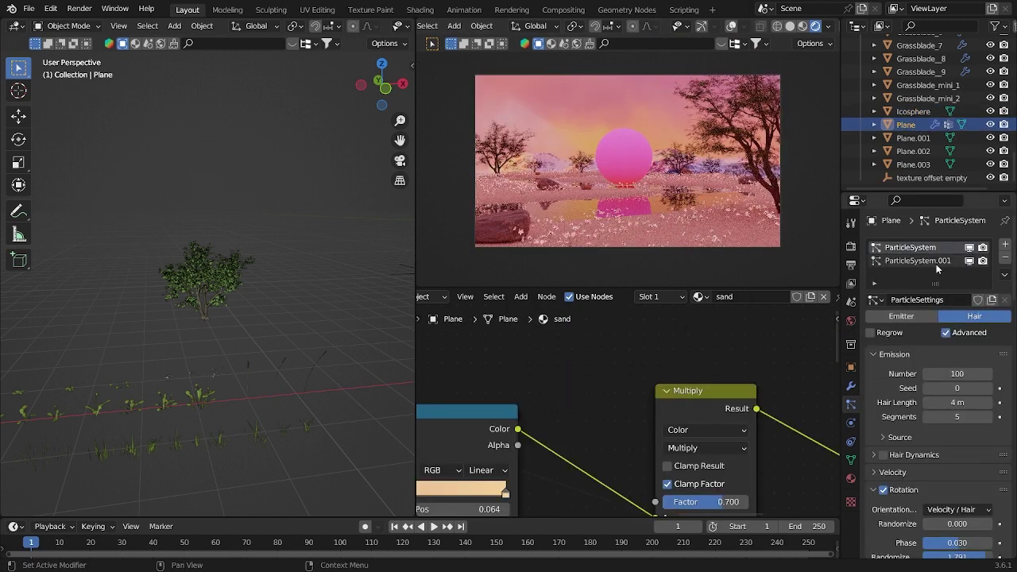
pyautogui.doubleClick(969, 375)
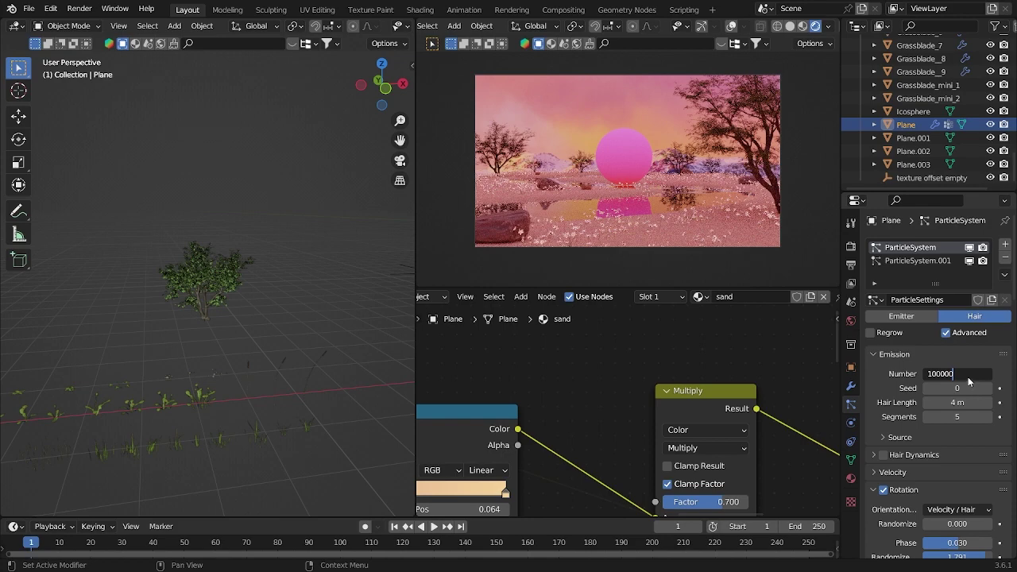
pyautogui.press('Return')
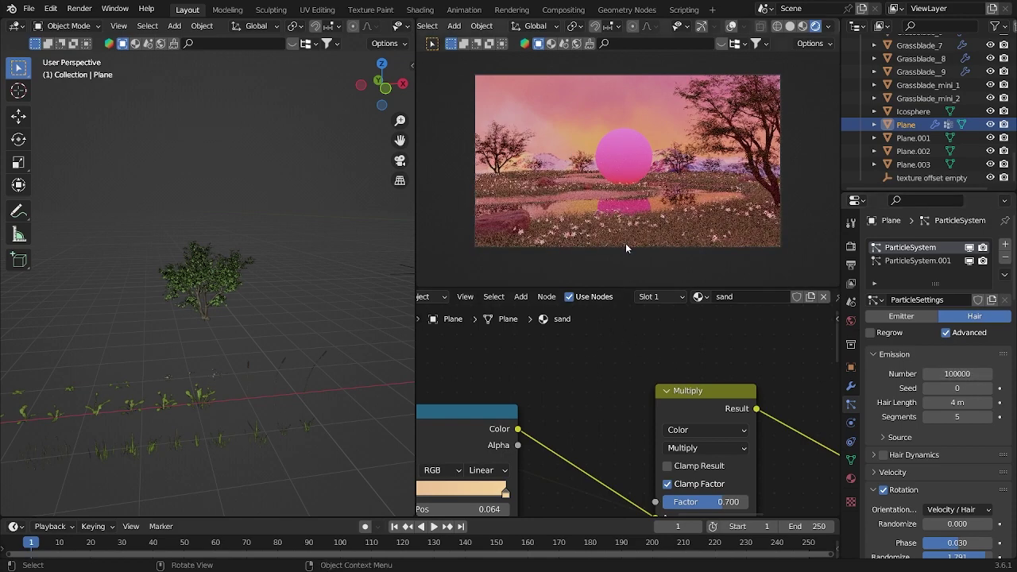
pyautogui.scroll(2, 625, 248)
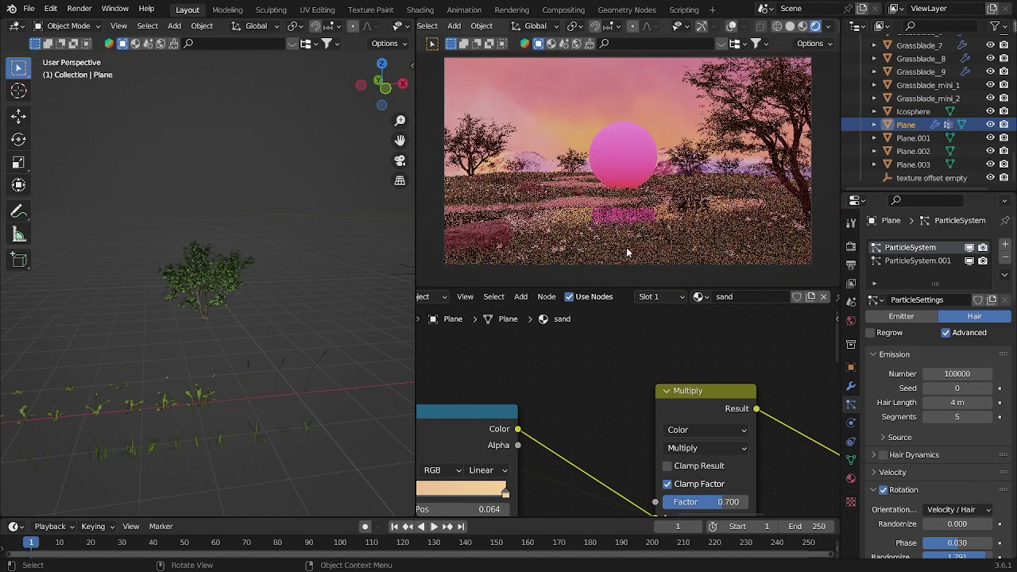
pyautogui.rightClick(519, 289)
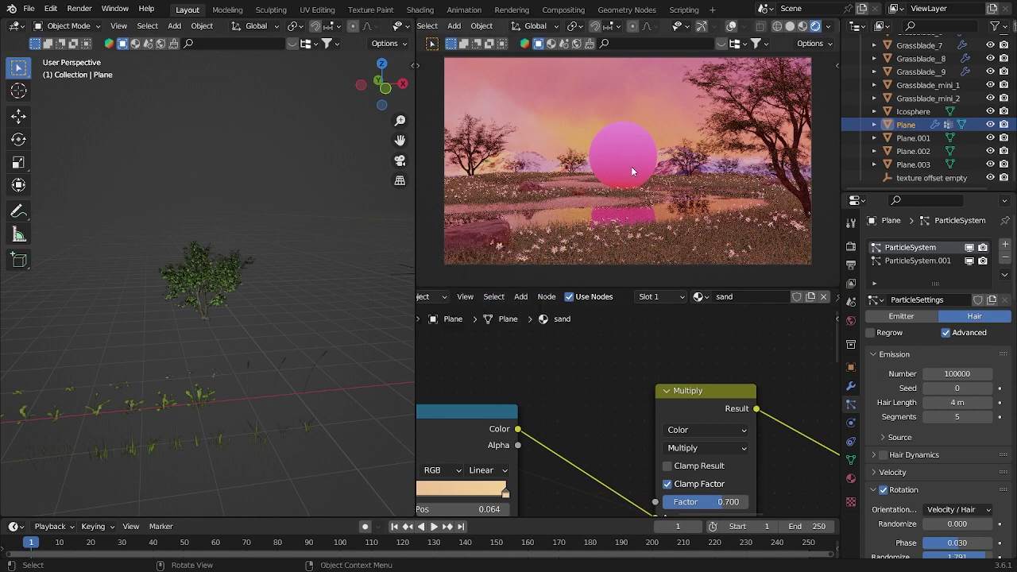
# Switch the solid-shaded viewport to the camera view and select the branches of the large foreground jacaranda tree.
pyautogui.click(705, 239)
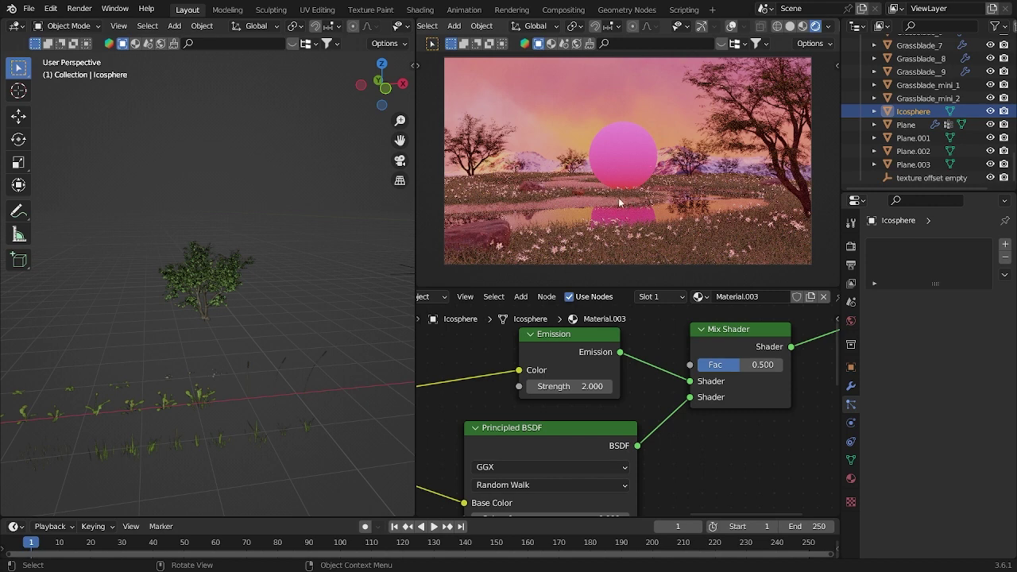
pyautogui.press('`')
pyautogui.click(202, 358)
pyautogui.scroll(1, 286, 323)
pyautogui.click(288, 322)
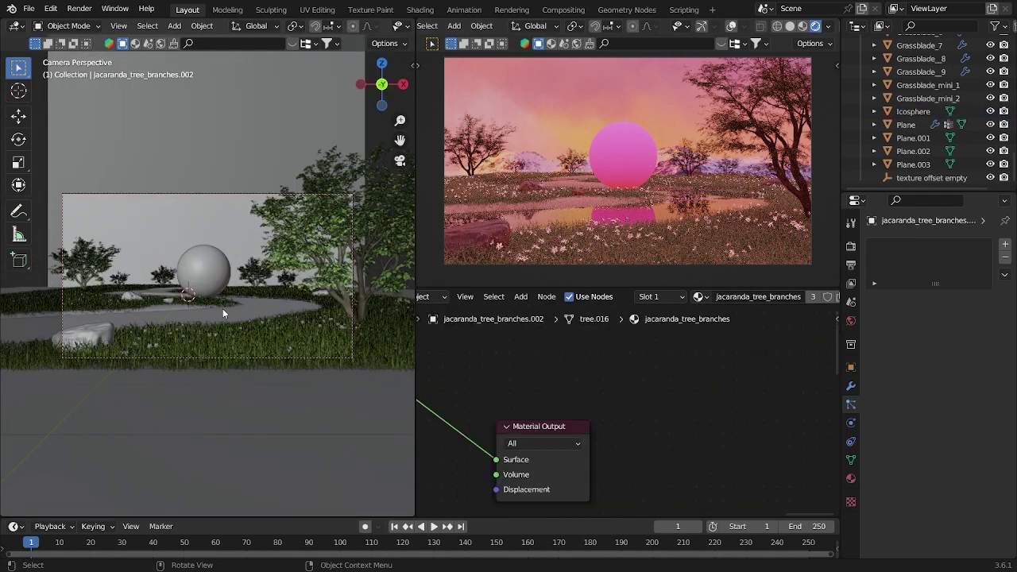